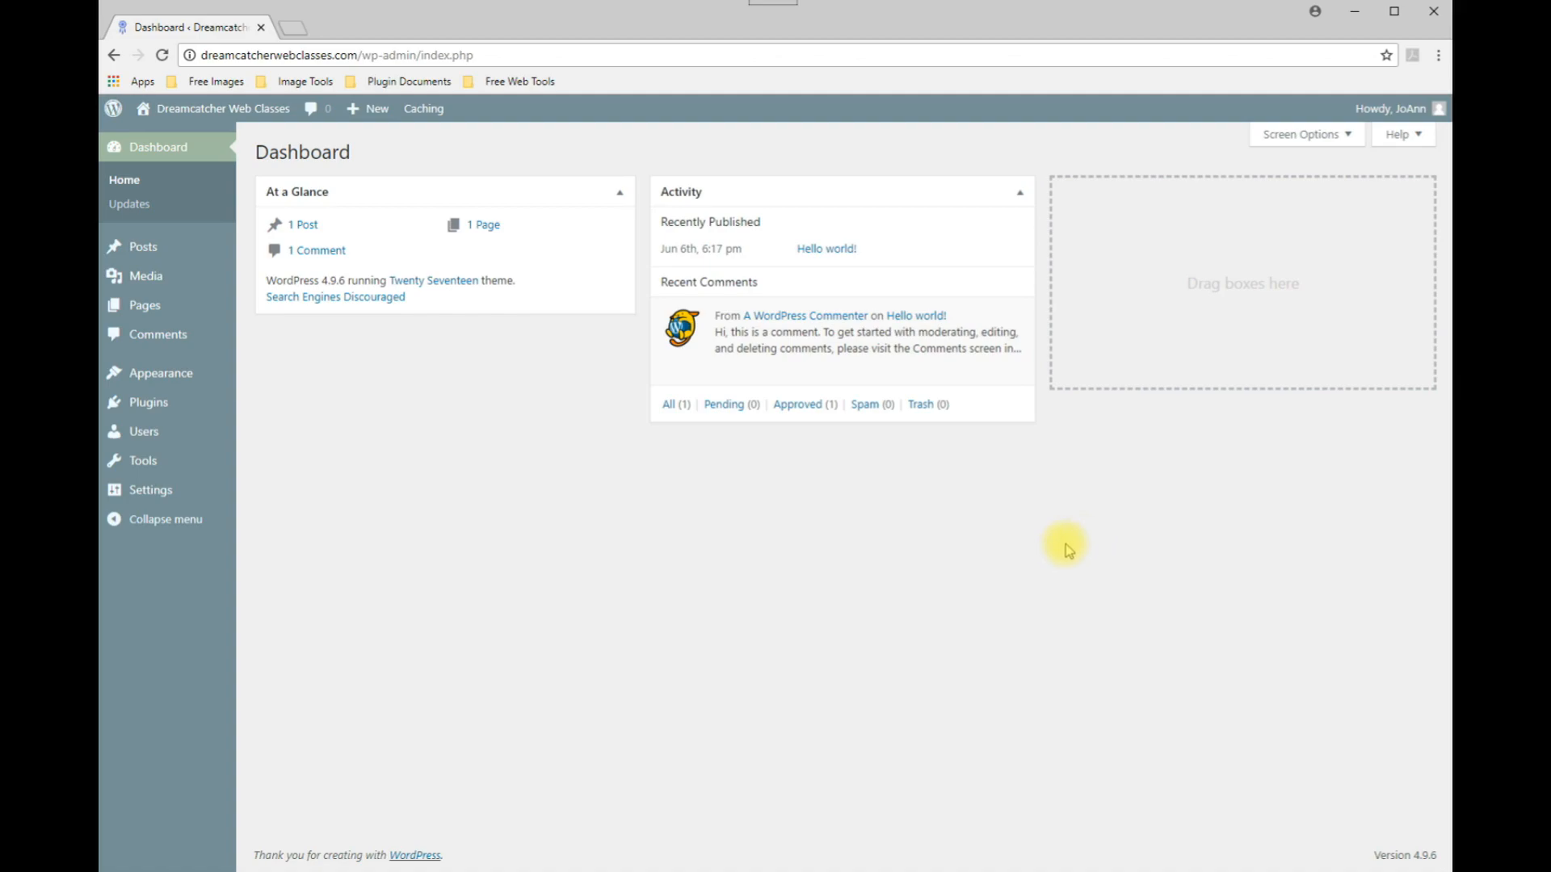
Open the sample Coming Soon page image for reference, then close it.
{"action": "left_click", "coordinate": [718, 869]}
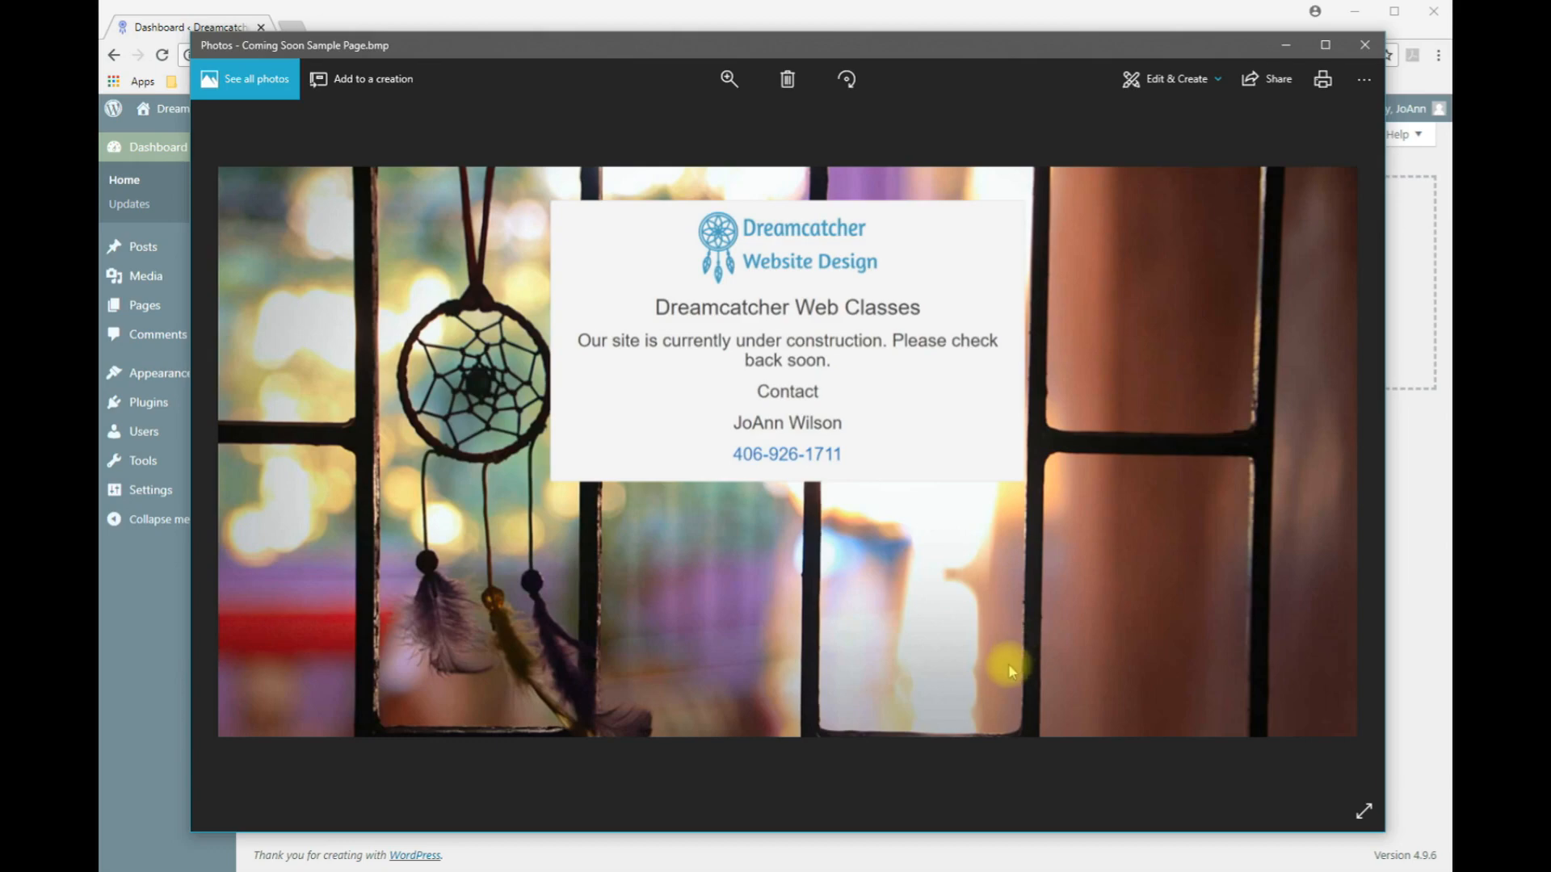
{"action": "left_click", "coordinate": [1284, 46]}
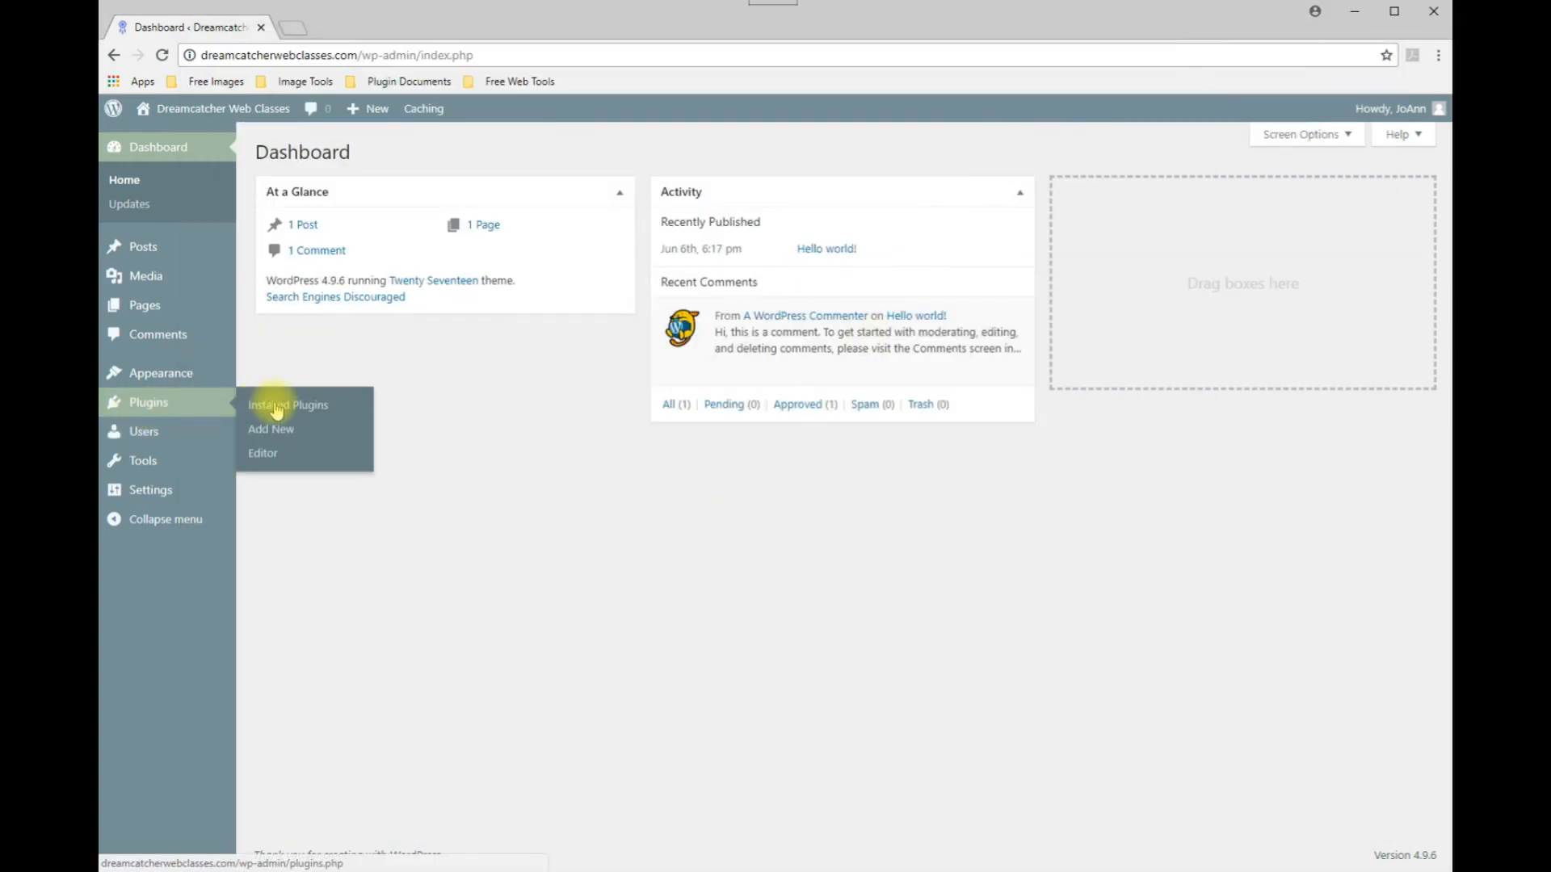
Search for a coming soon page plugin, then install and activate Coming Soon Page & Maintenance Mode by SeedProd.
{"action": "left_click", "coordinate": [274, 407]}
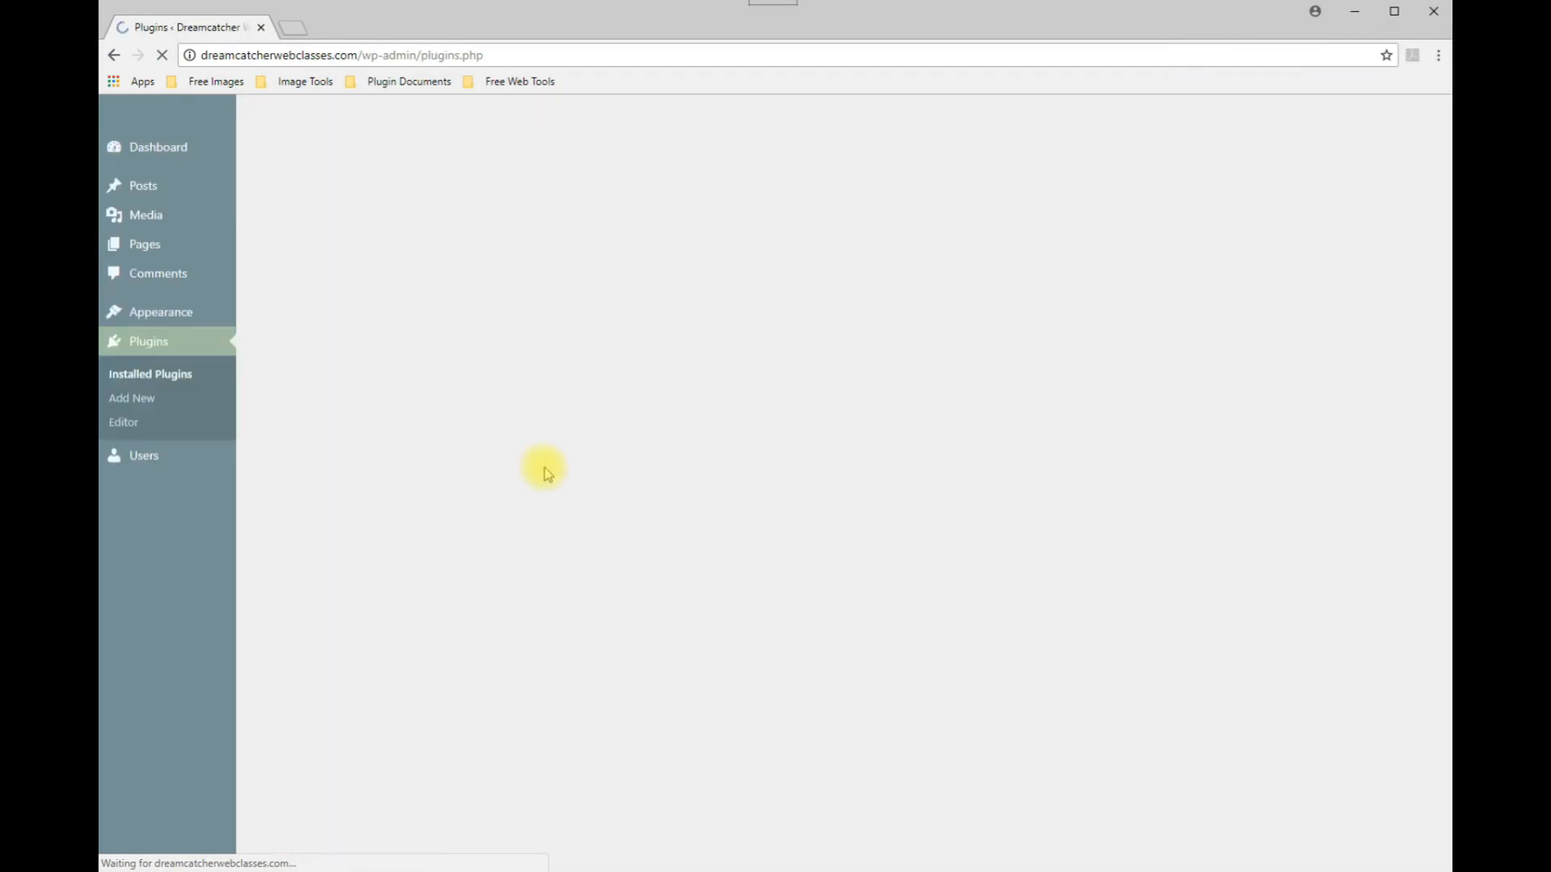
{"action": "left_click", "coordinate": [352, 157]}
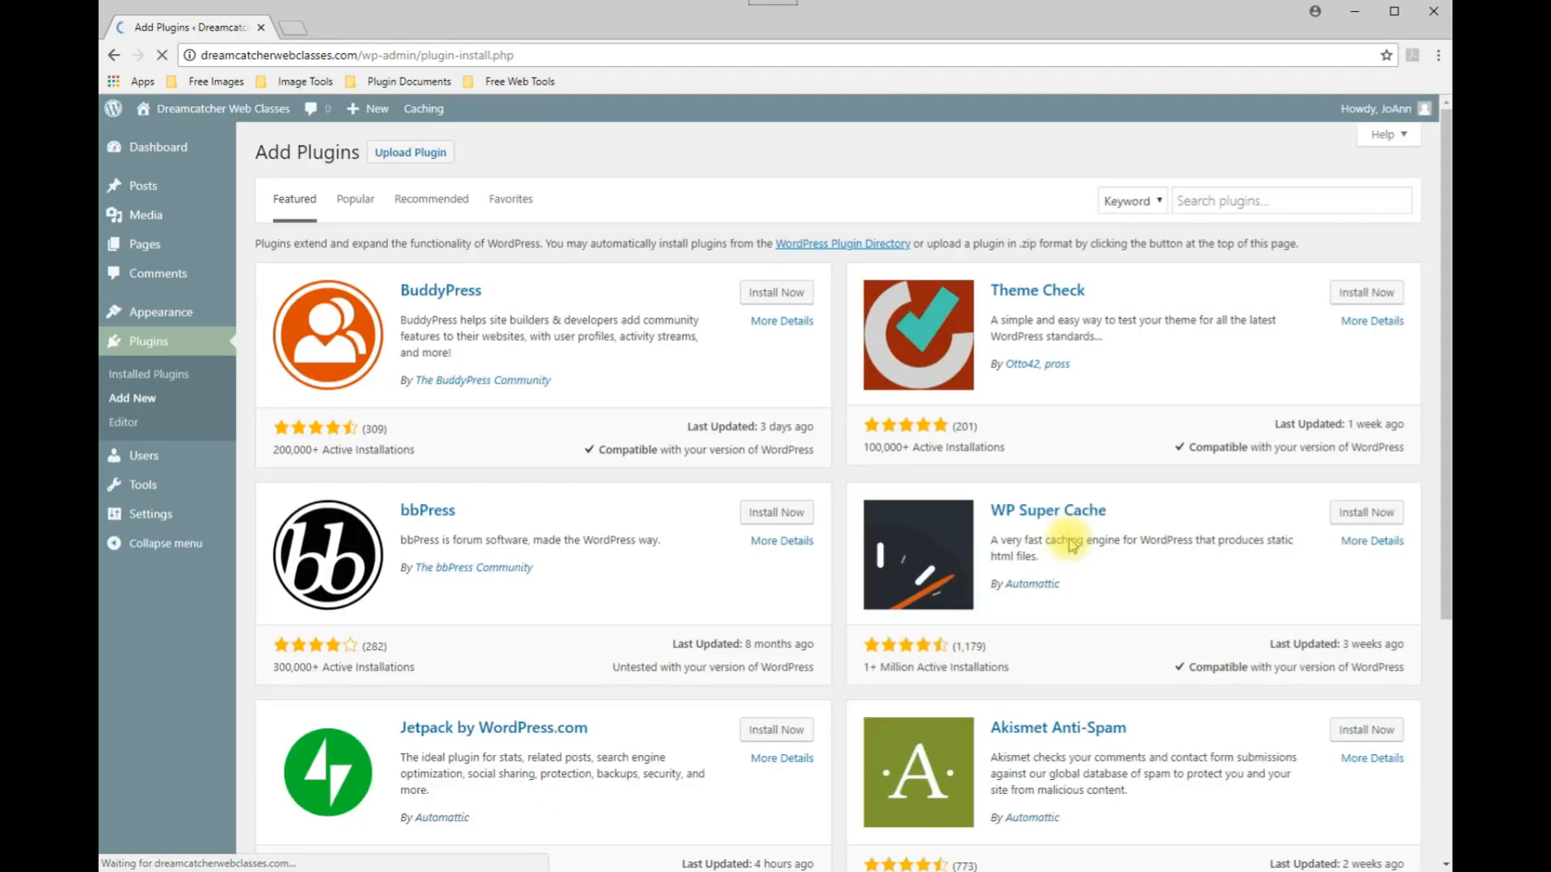
{"action": "left_click", "coordinate": [1199, 202]}
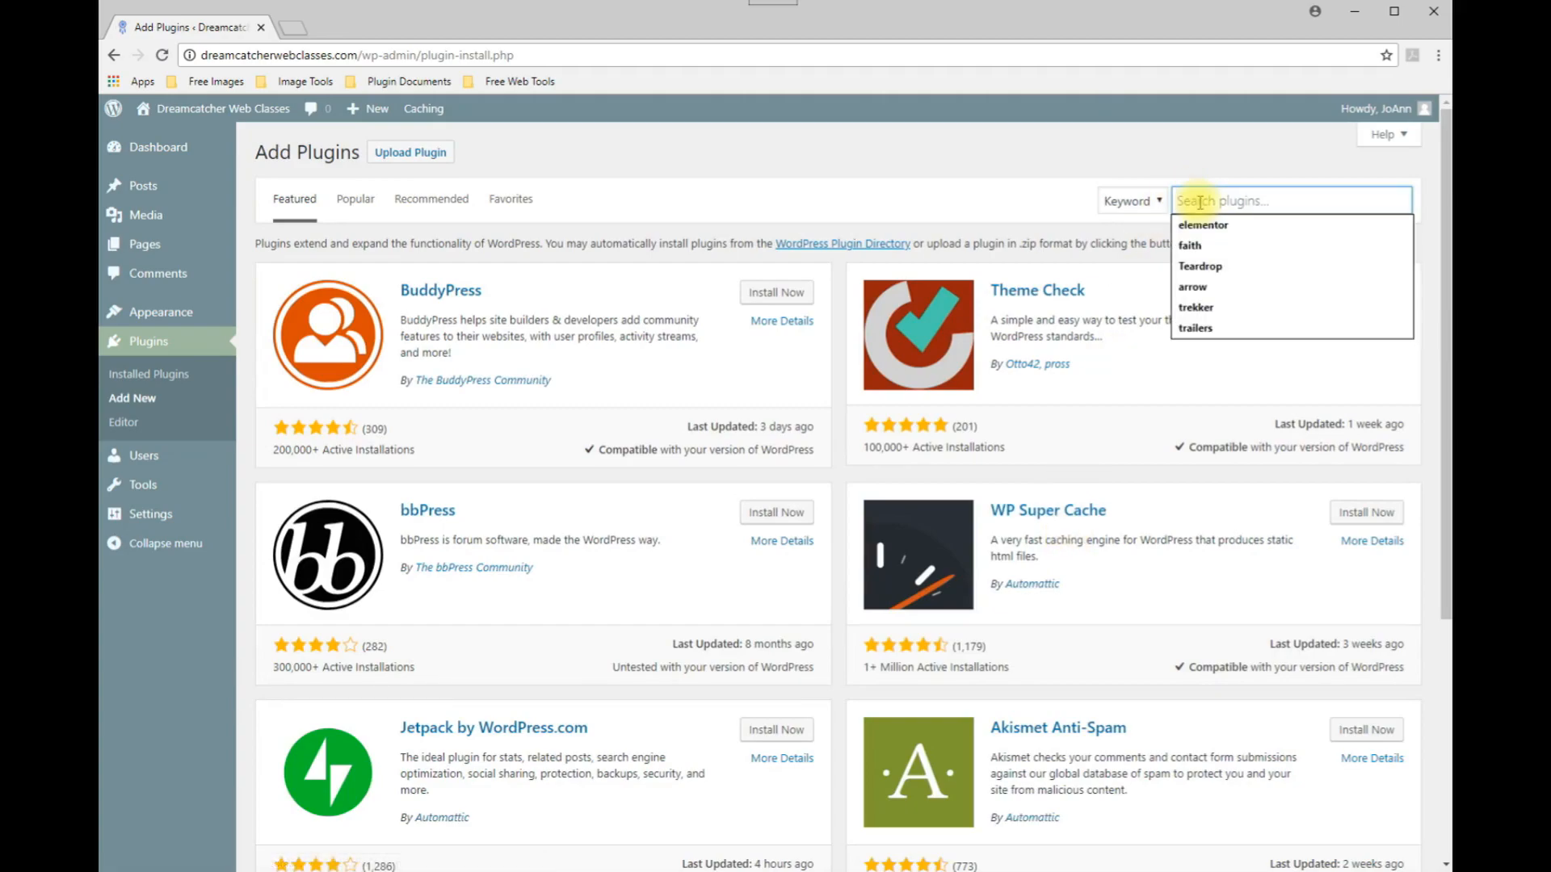
{"action": "type", "text": "c"}
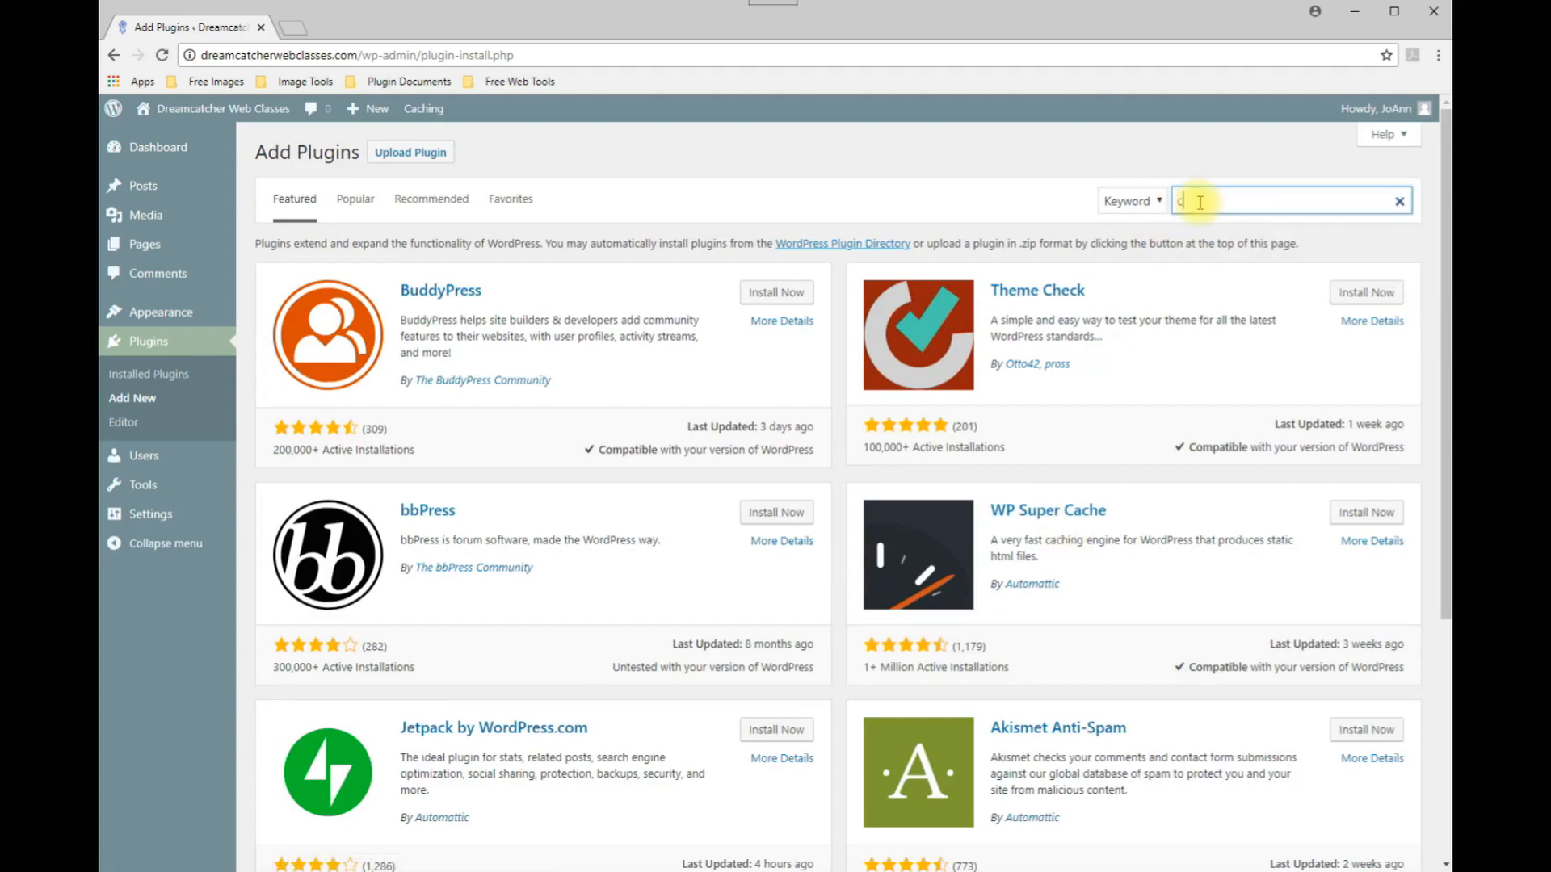
{"action": "type", "text": "oming soon"}
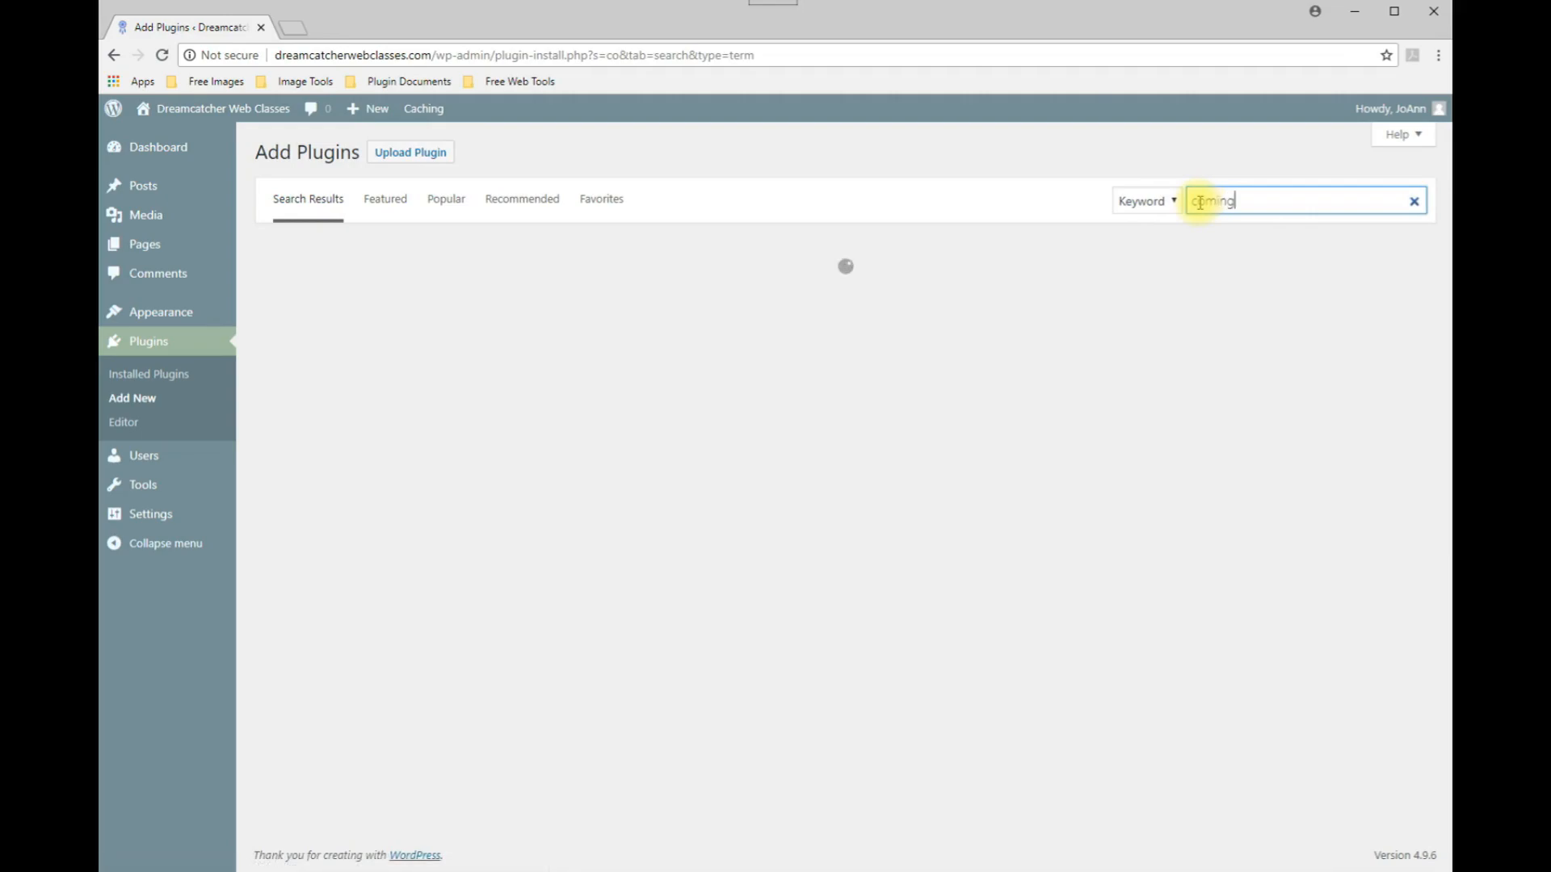
{"action": "type", "text": " page"}
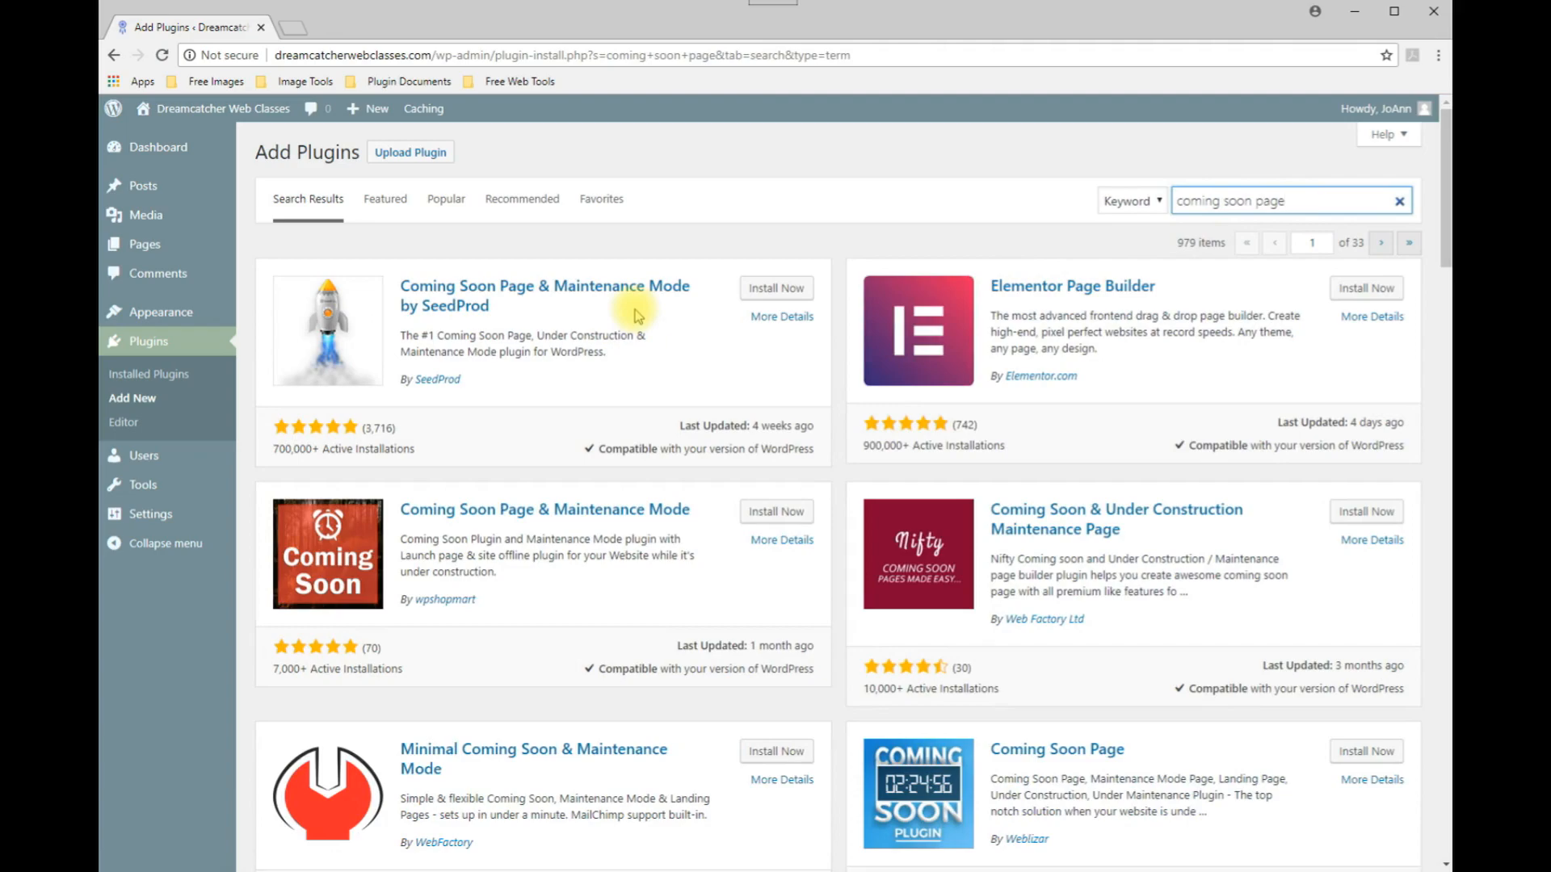
{"action": "left_click", "coordinate": [791, 292]}
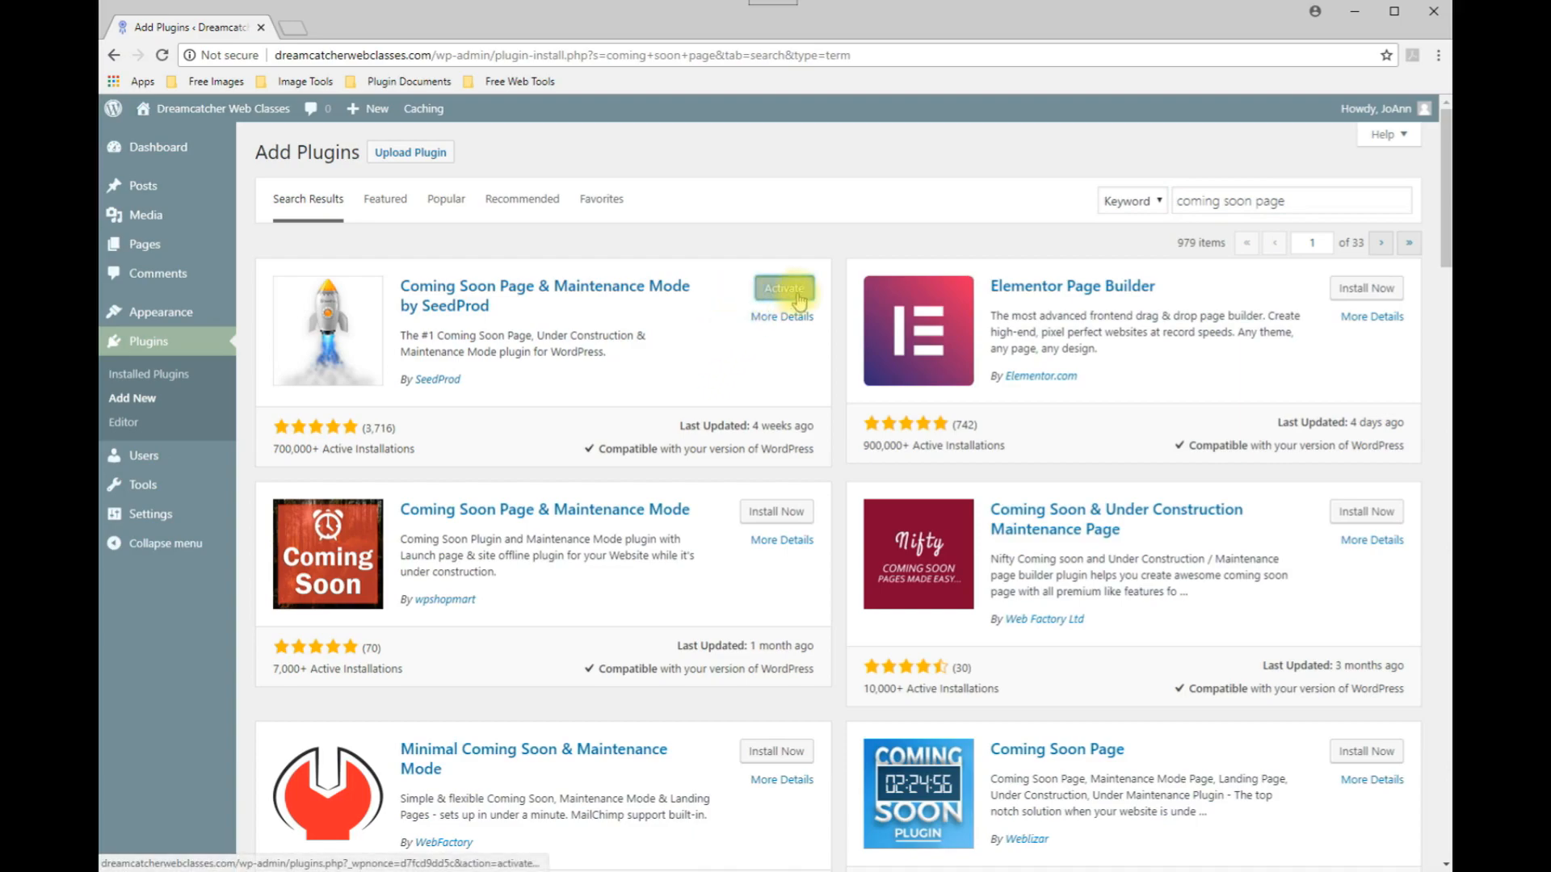
{"action": "left_click", "coordinate": [783, 288]}
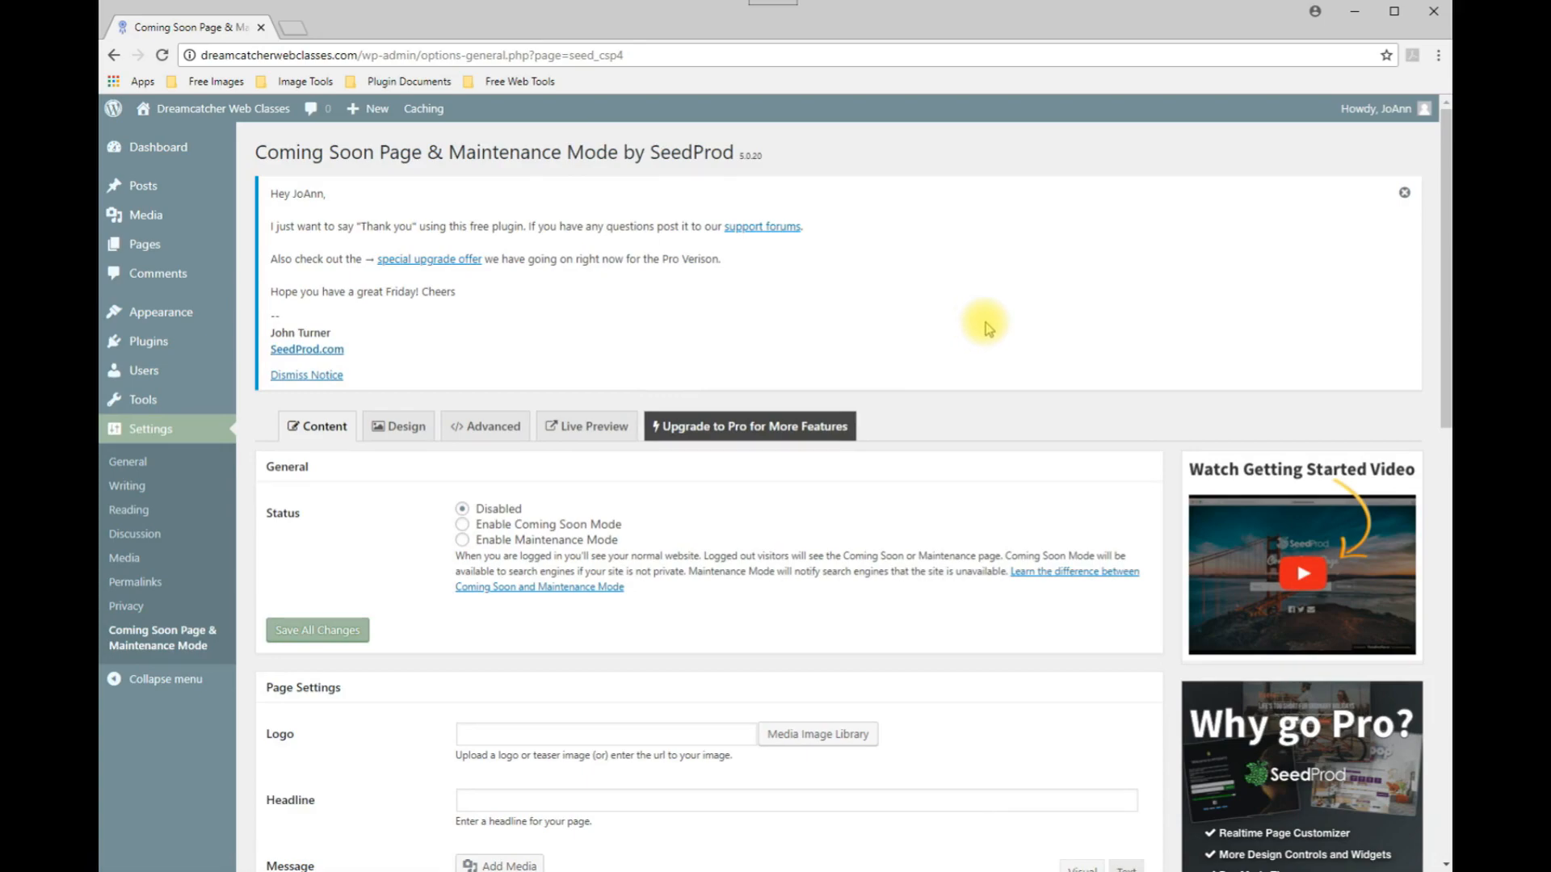
Upload dreamcatcher-web-design.png from the Images folder as the page logo.
{"action": "scroll", "coordinate": [985, 327], "scroll_direction": "down", "scroll_amount": 4}
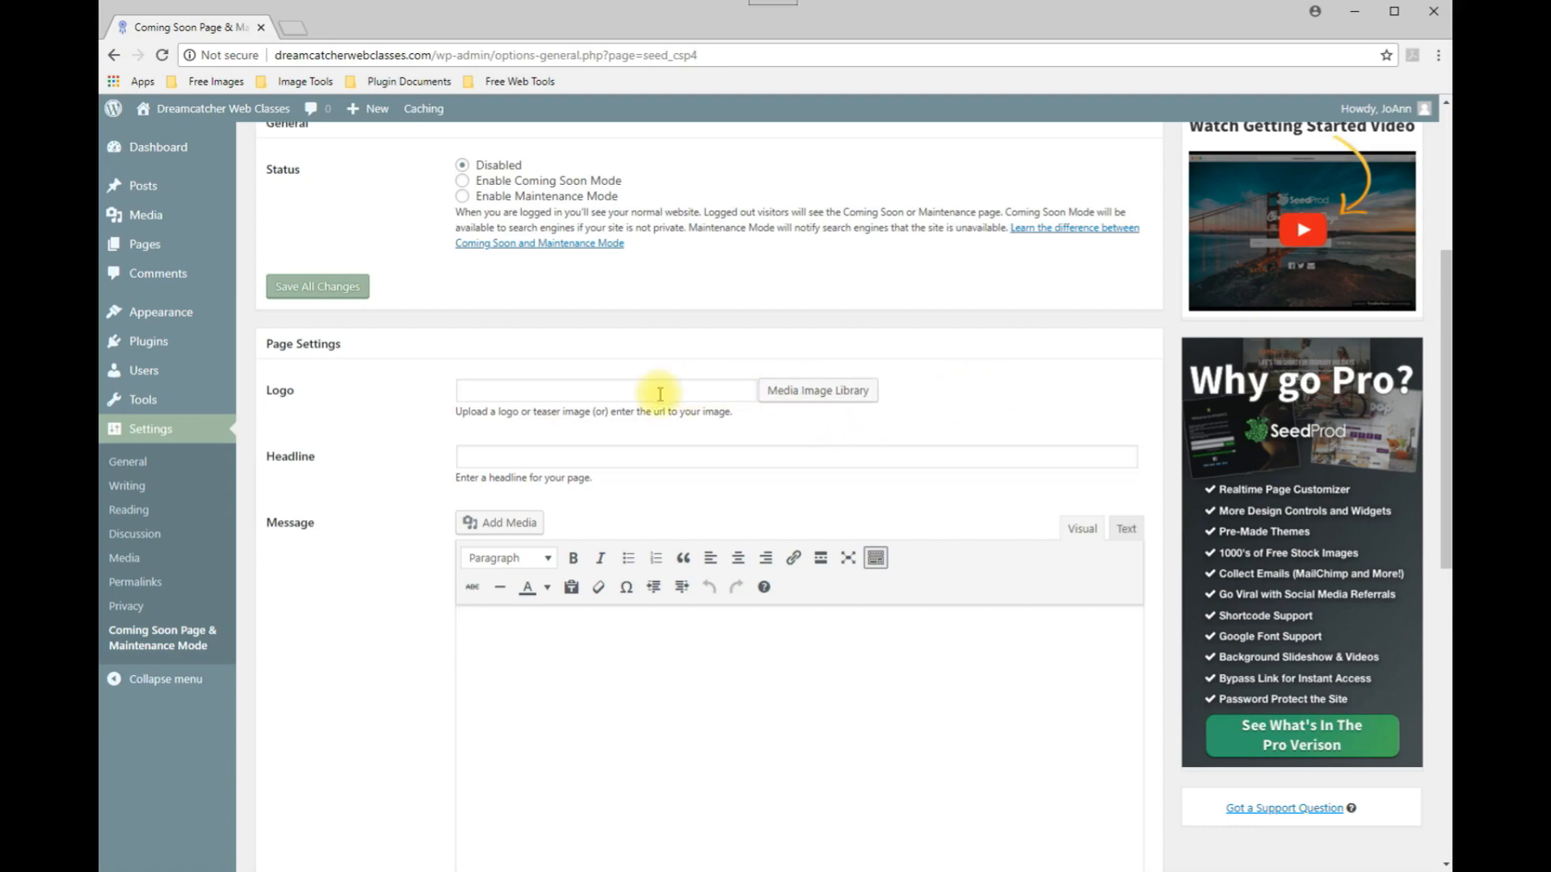
{"action": "left_click", "coordinate": [820, 399]}
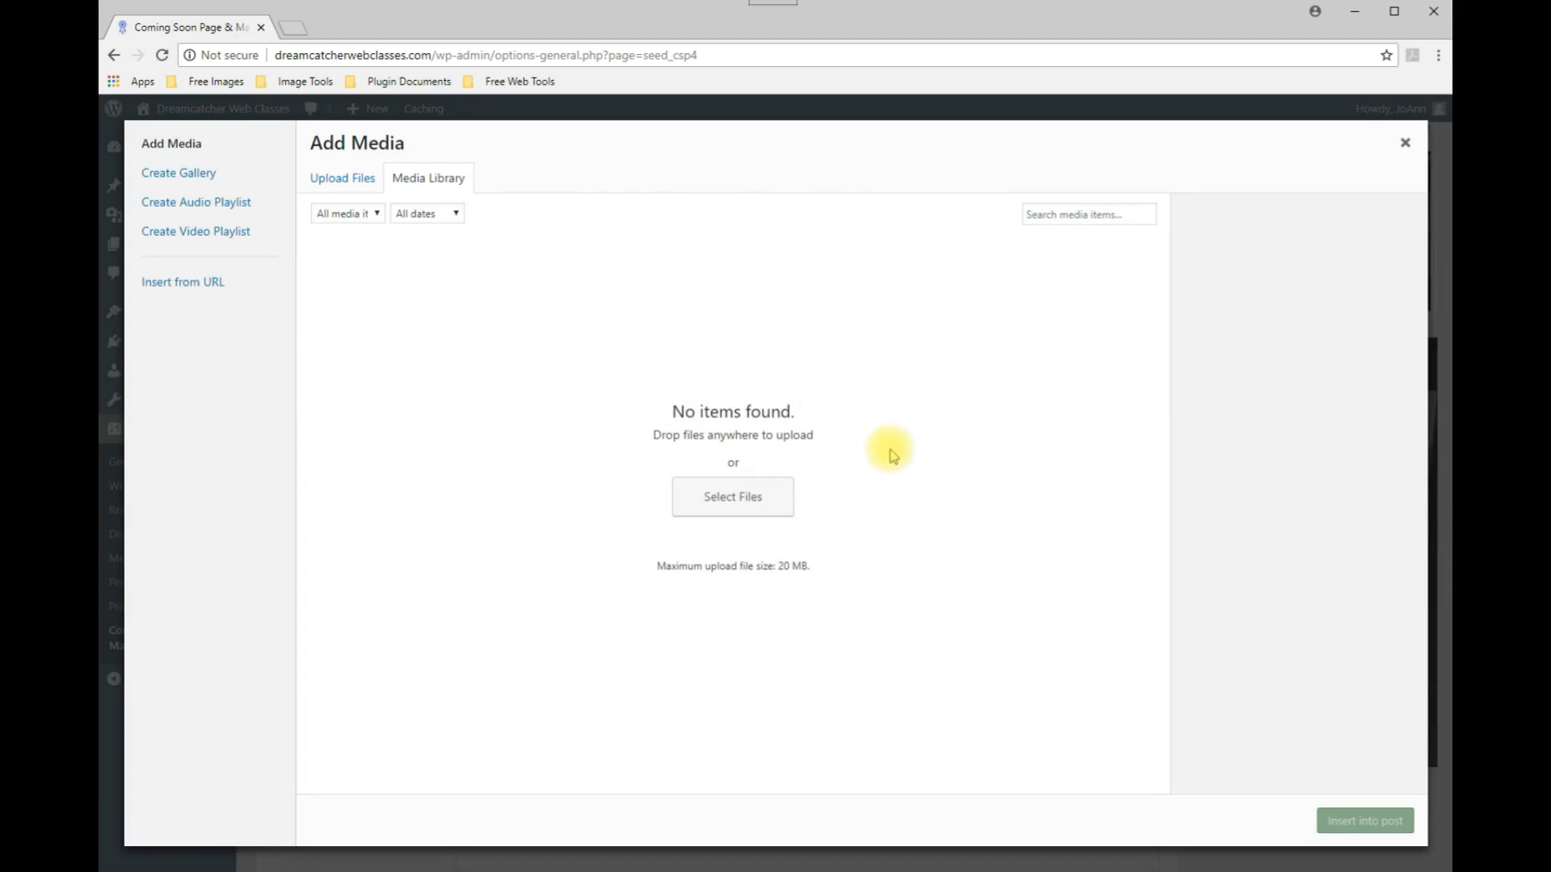
{"action": "left_click", "coordinate": [727, 505]}
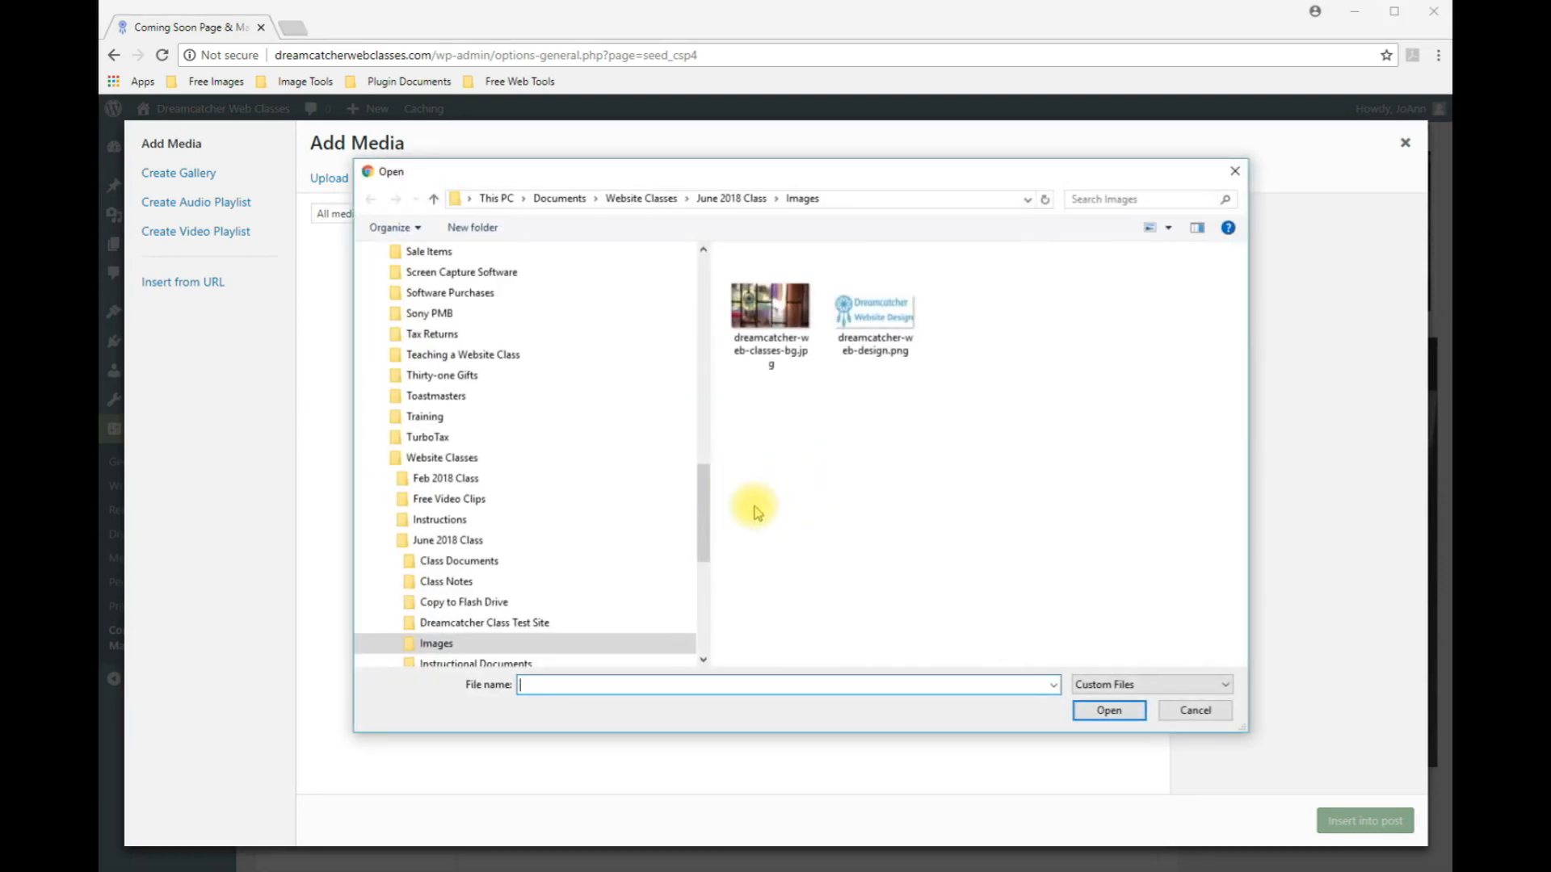
{"action": "left_click_drag", "start_coordinate": [714, 509], "coordinate": [404, 496]}
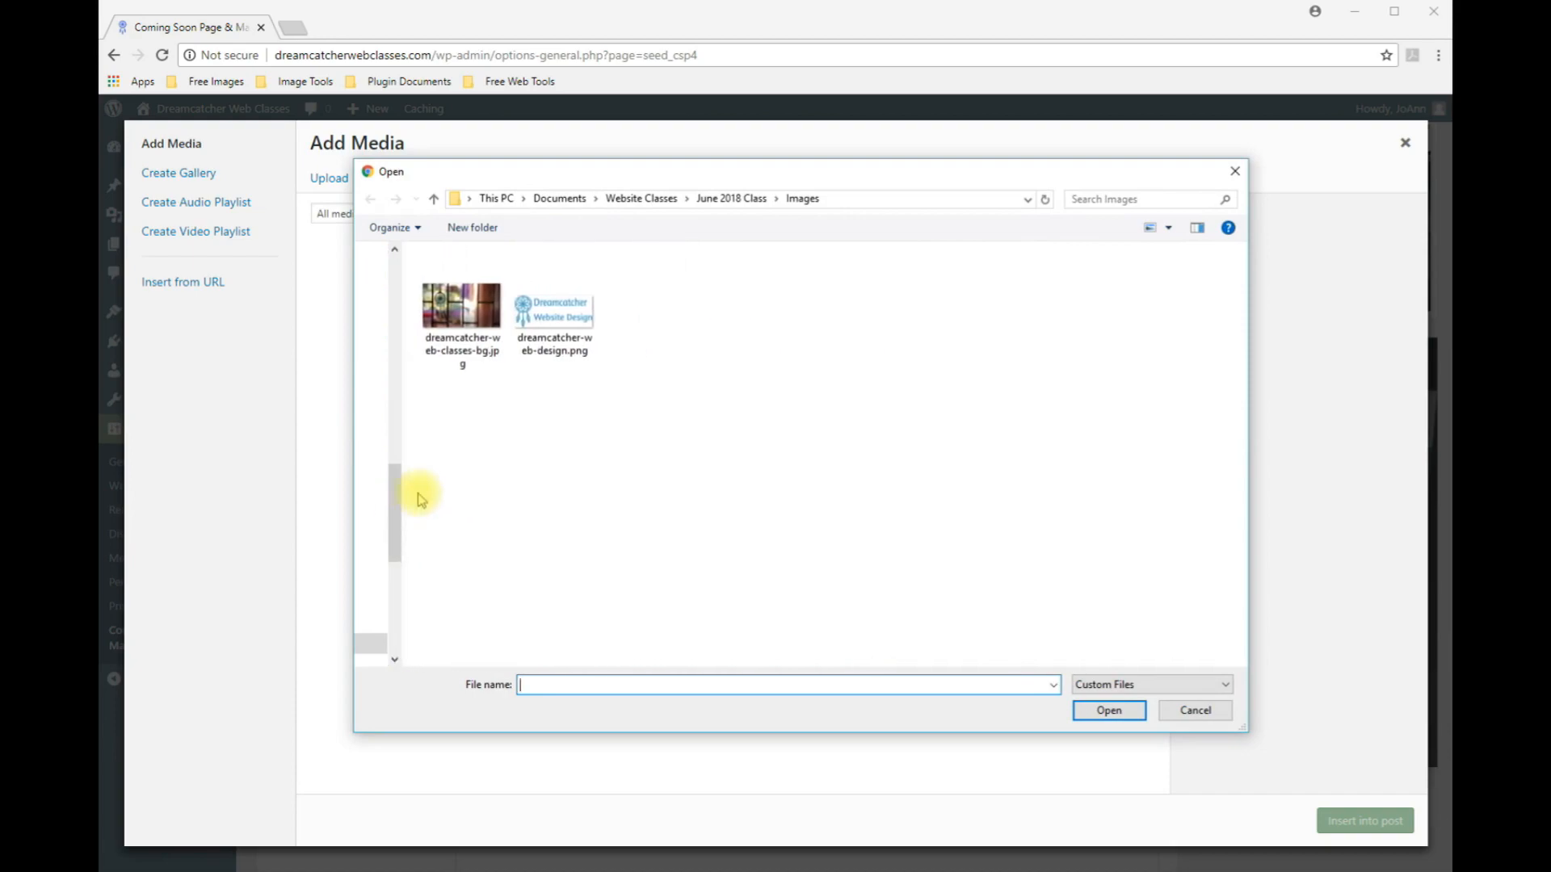
{"action": "left_click", "coordinate": [550, 313]}
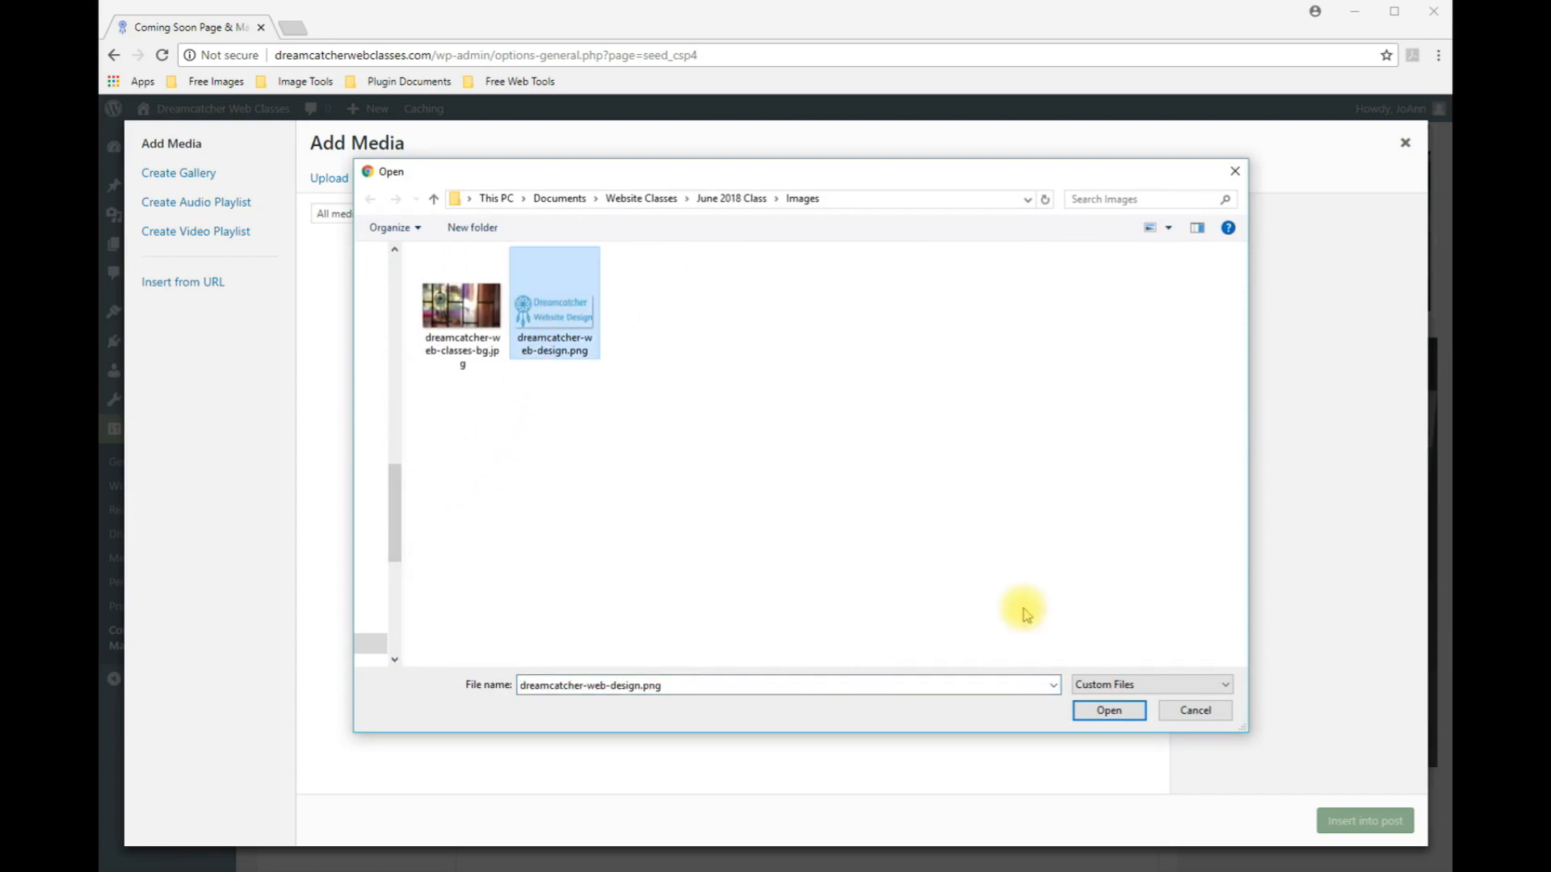
{"action": "left_click", "coordinate": [1109, 710]}
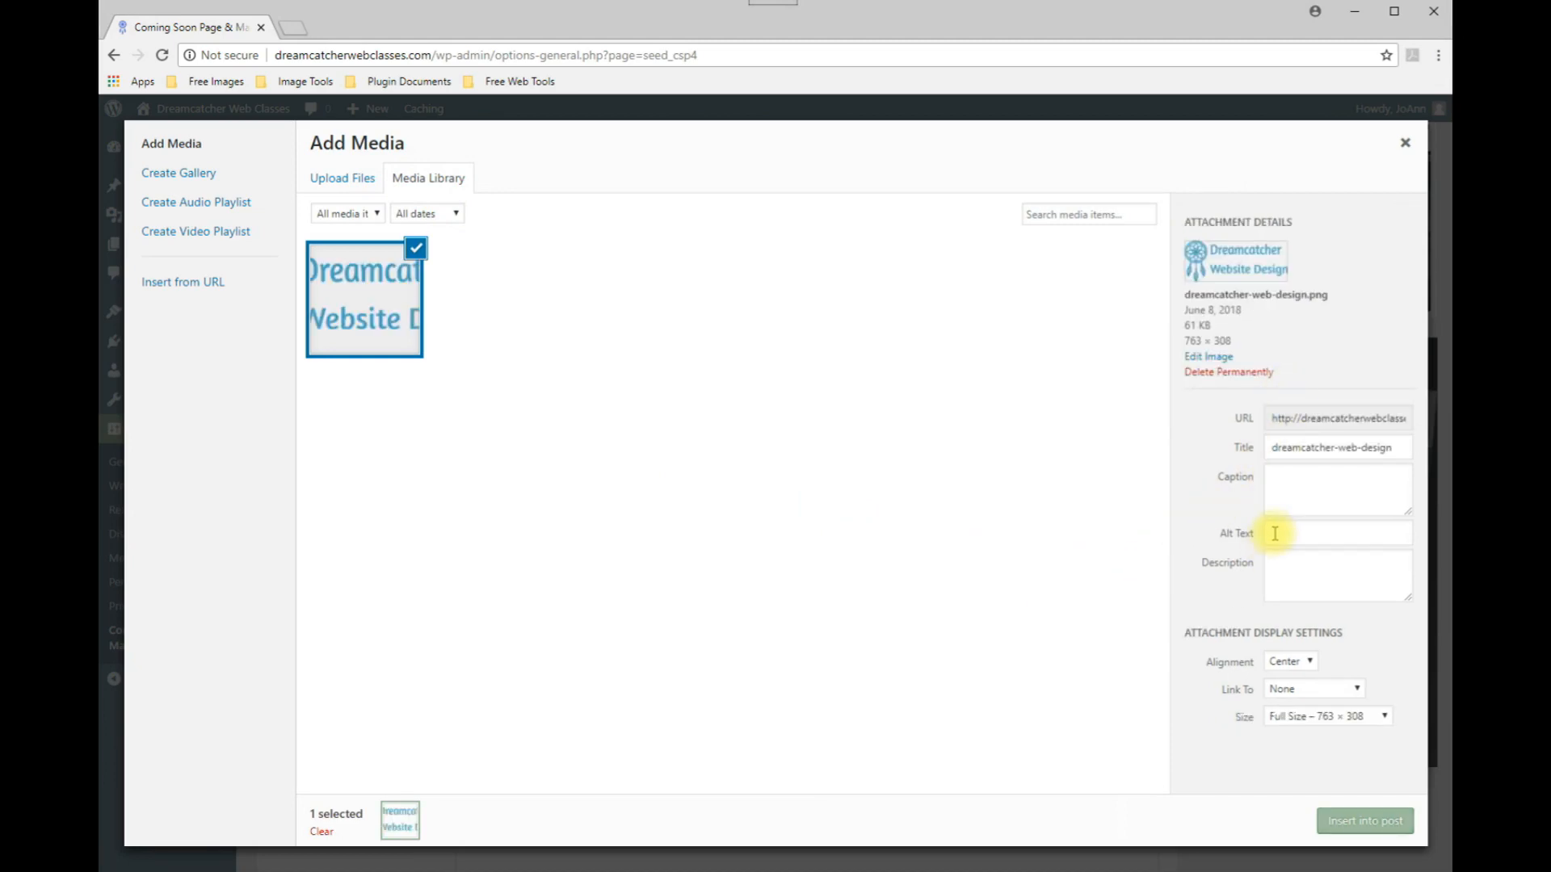
Set the logo image's alt text to 'Dreamcatcher Web Design Classes Logo'.
{"action": "left_click", "coordinate": [1275, 531]}
{"action": "type", "text": "Dreamcatch"}
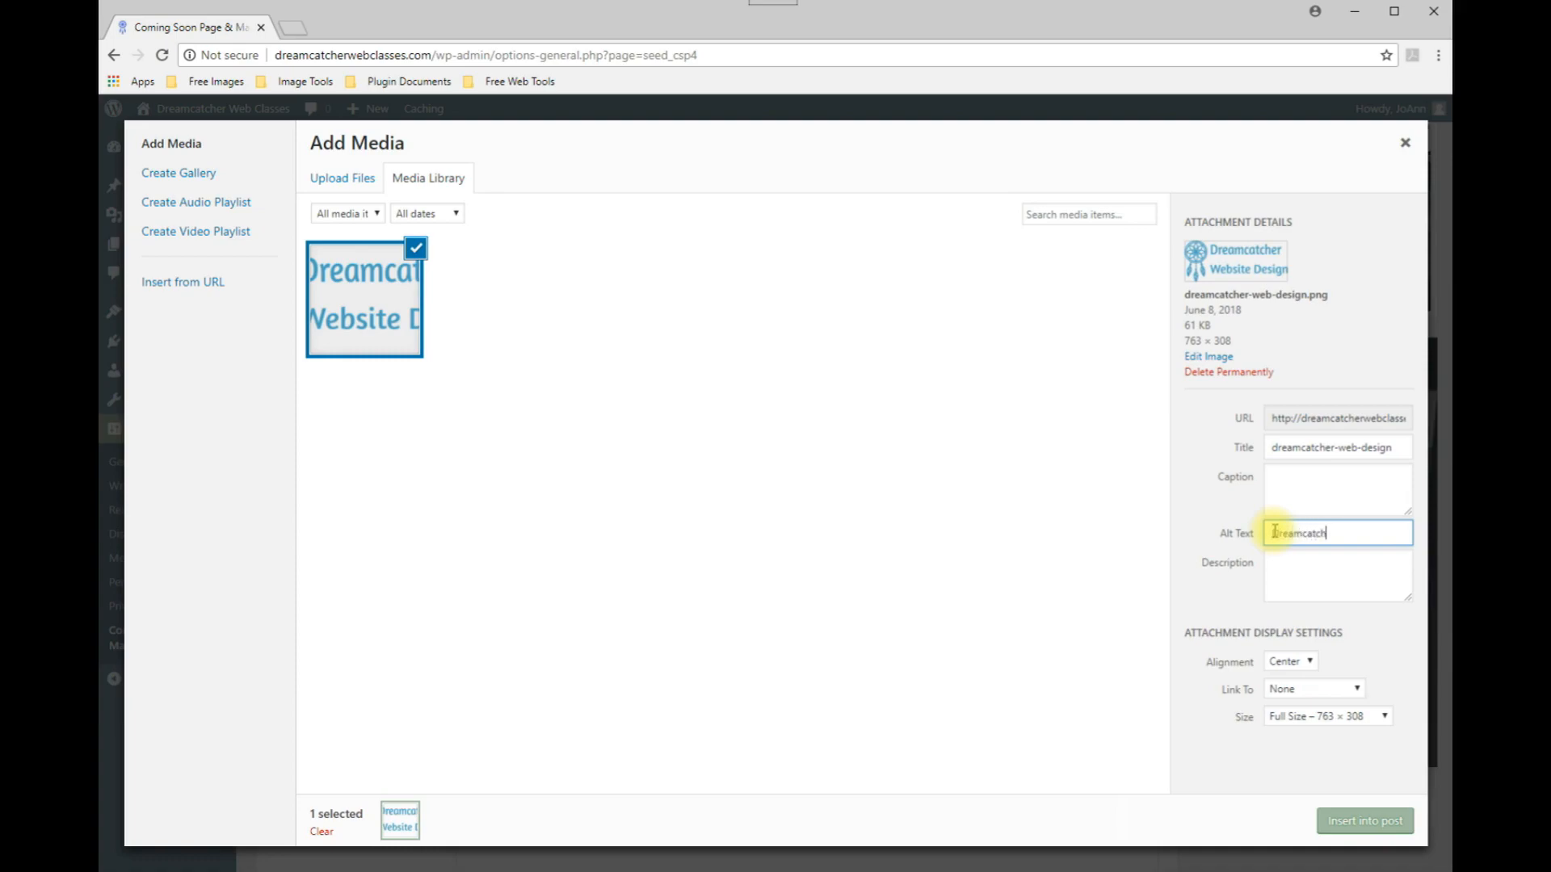
{"action": "type", "text": "er Web Design Classes Logo"}
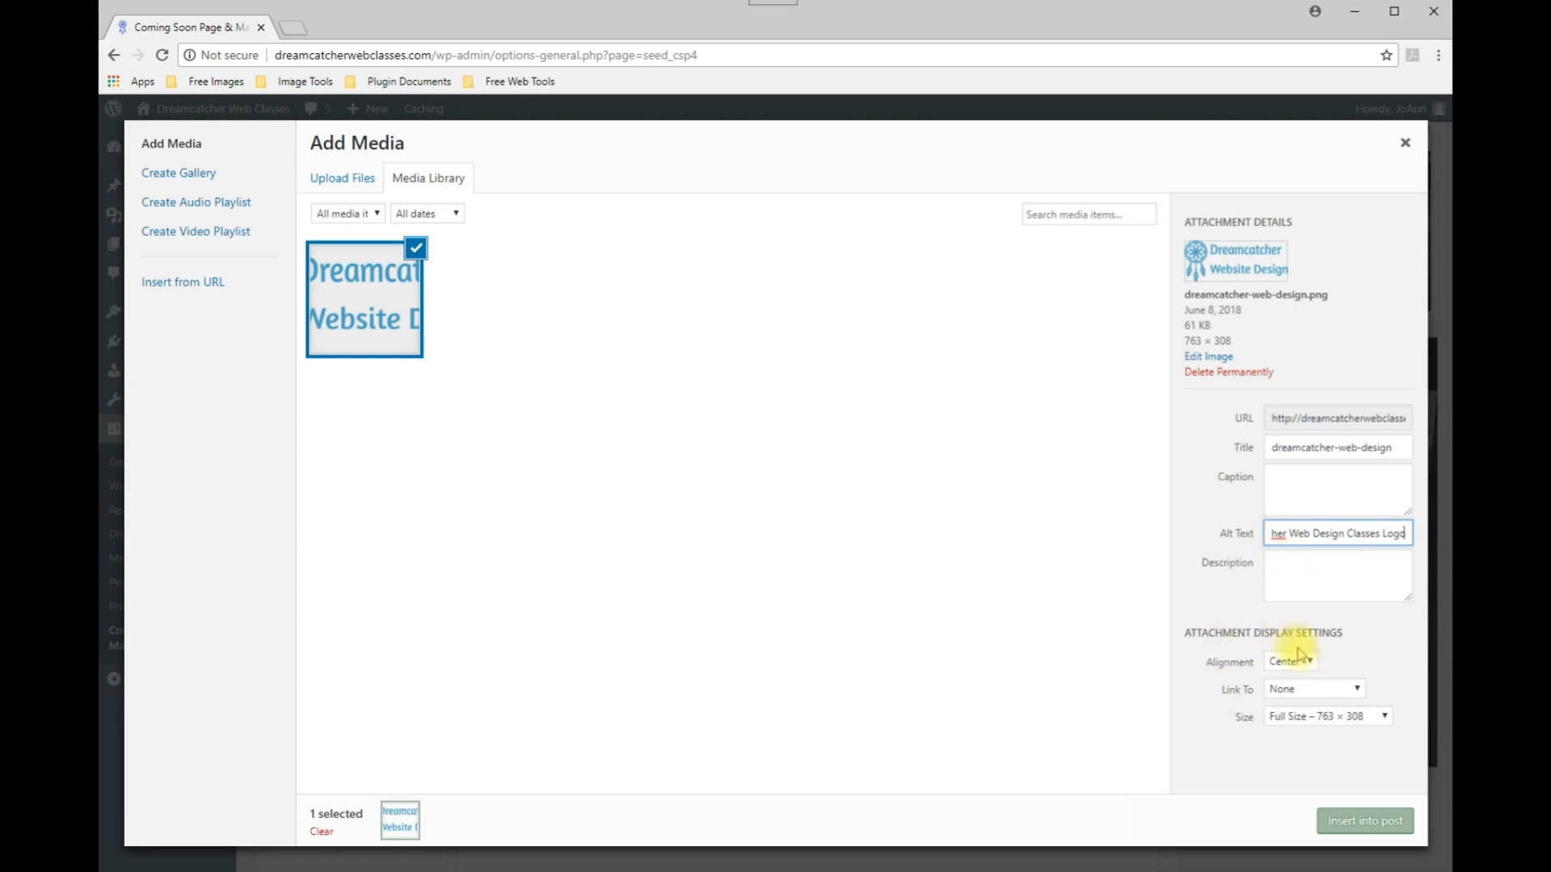
Choose the Medium – 300 × 121 size and insert the image as the logo.
{"action": "left_click", "coordinate": [1325, 717]}
{"action": "left_click", "coordinate": [1311, 749]}
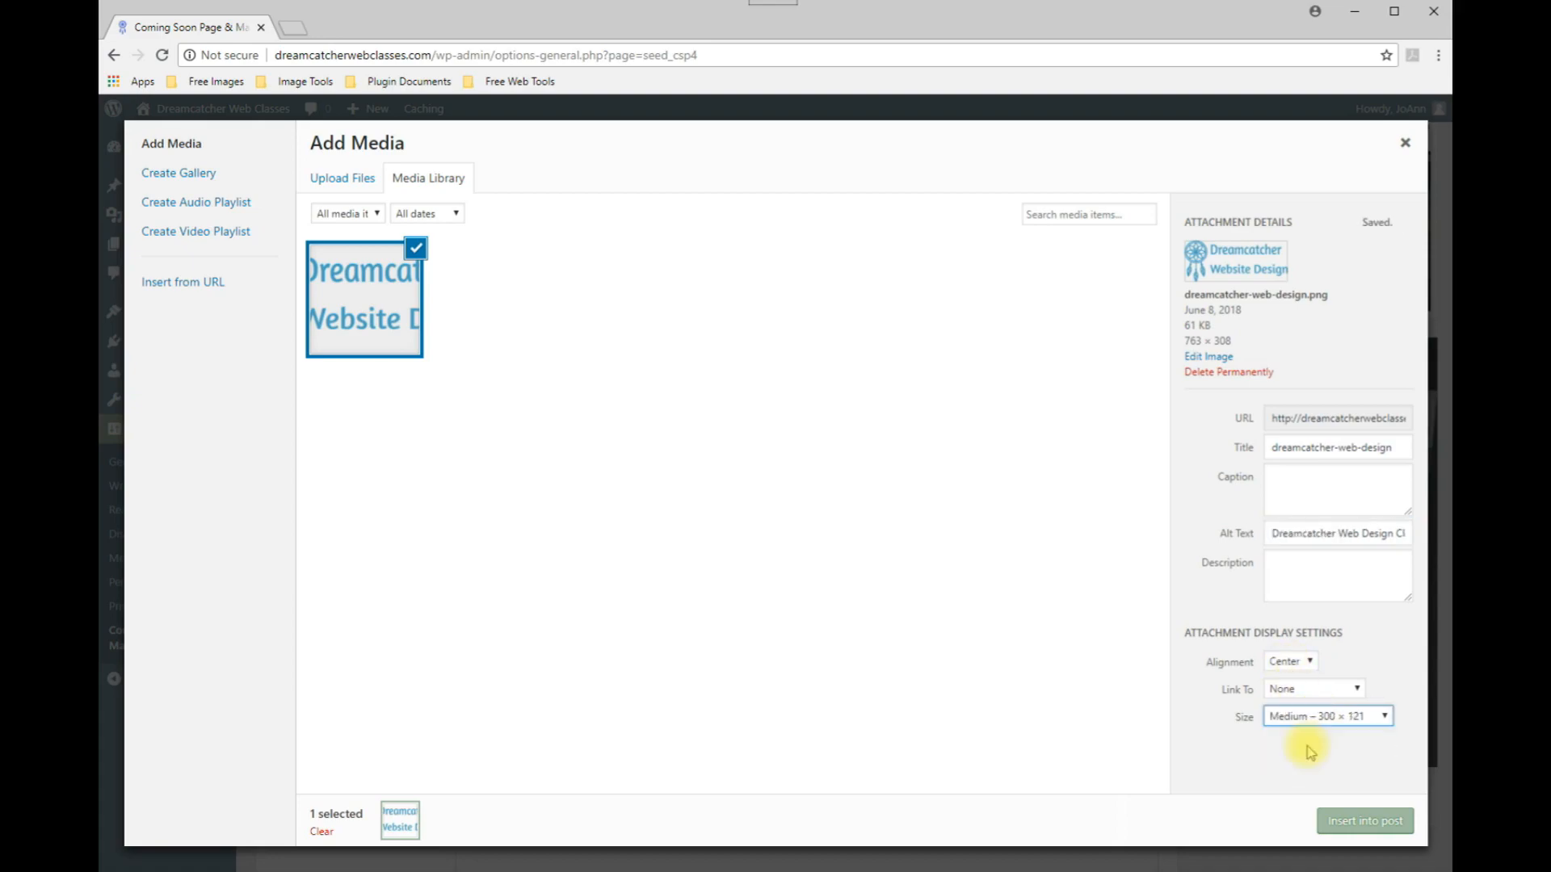
{"action": "left_click", "coordinate": [1351, 822]}
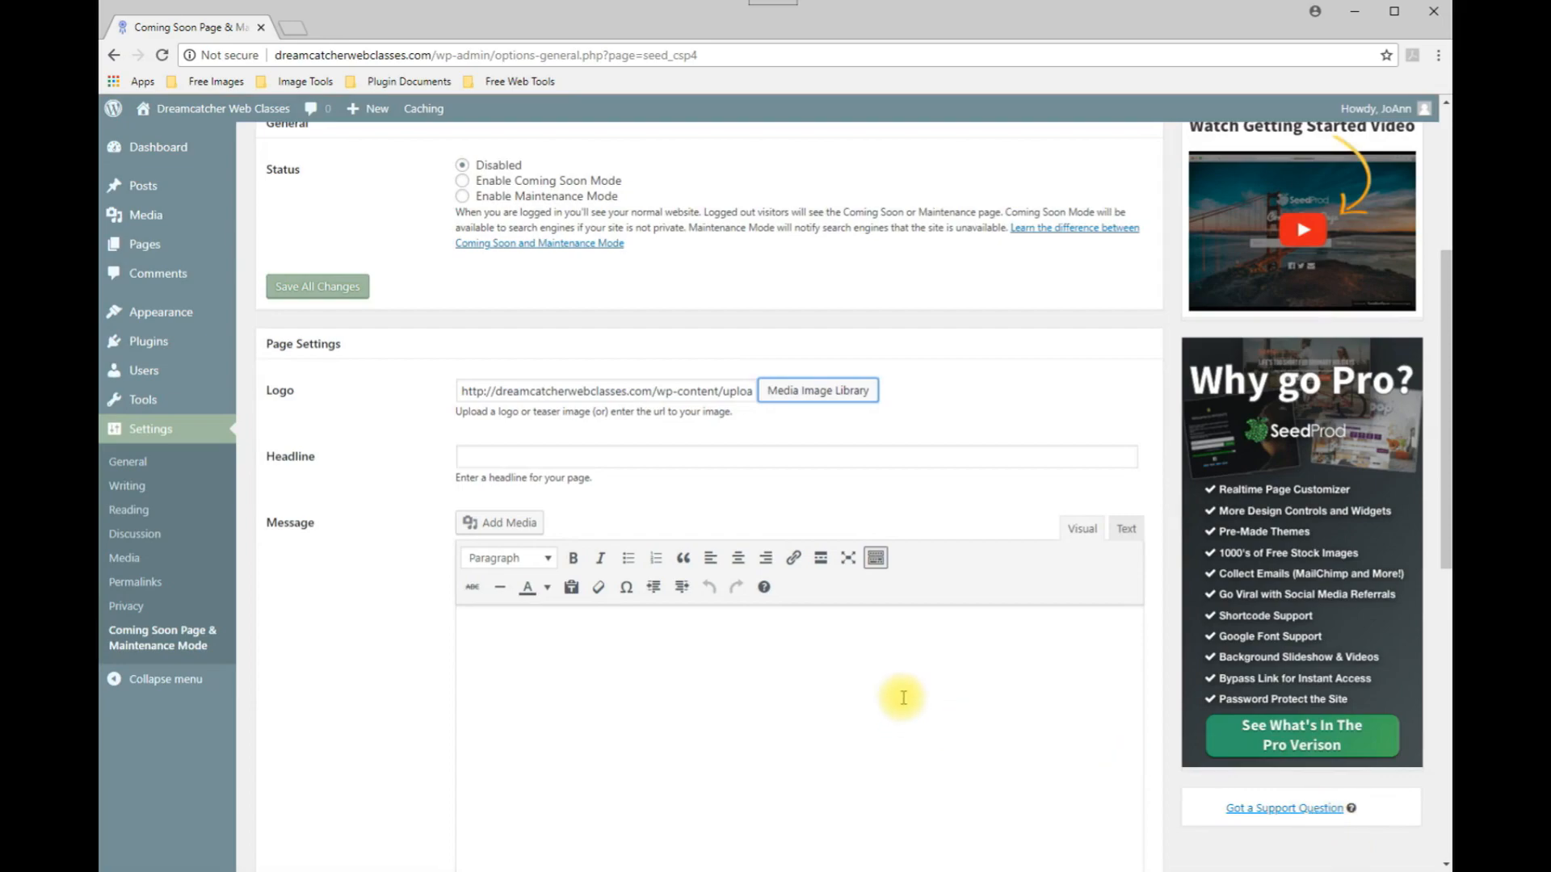
Enter 'Dreamcatcher Web Classes' as the page headline.
{"action": "left_click", "coordinate": [495, 458]}
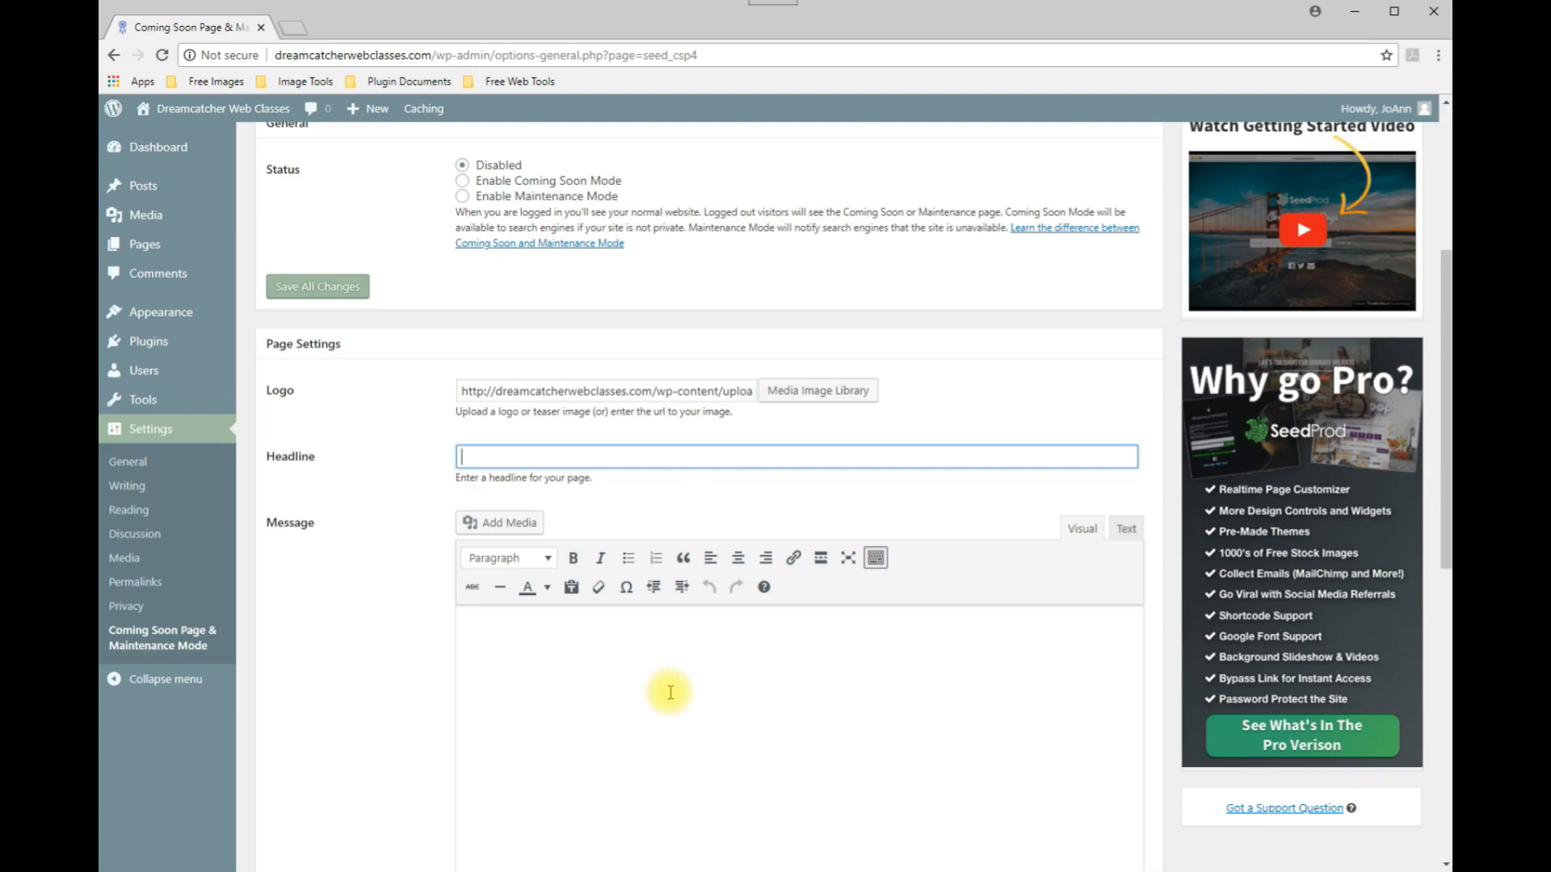
{"action": "type", "text": "Dreamcatcher Web De"}
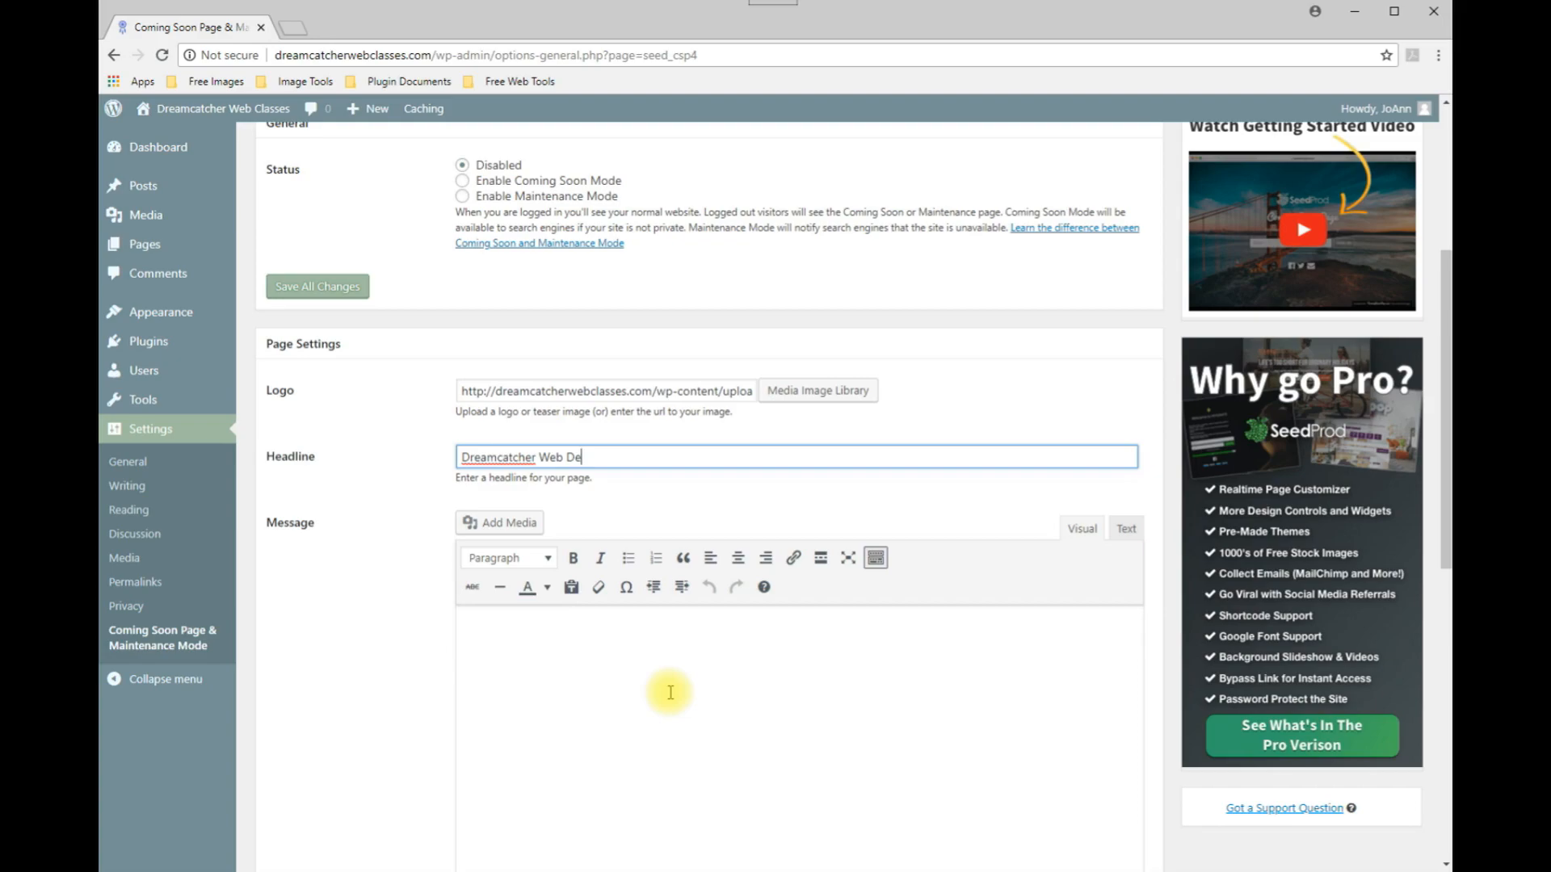
{"action": "key", "text": "BackSpace"}
{"action": "key", "text": "BackSpace"}
{"action": "type", "text": "Classes"}
Write the message 'Our Website is Currently Under Construction. Please check back soon.' followed by Contact, the contact's name and phone number.
{"action": "left_click", "coordinate": [555, 637]}
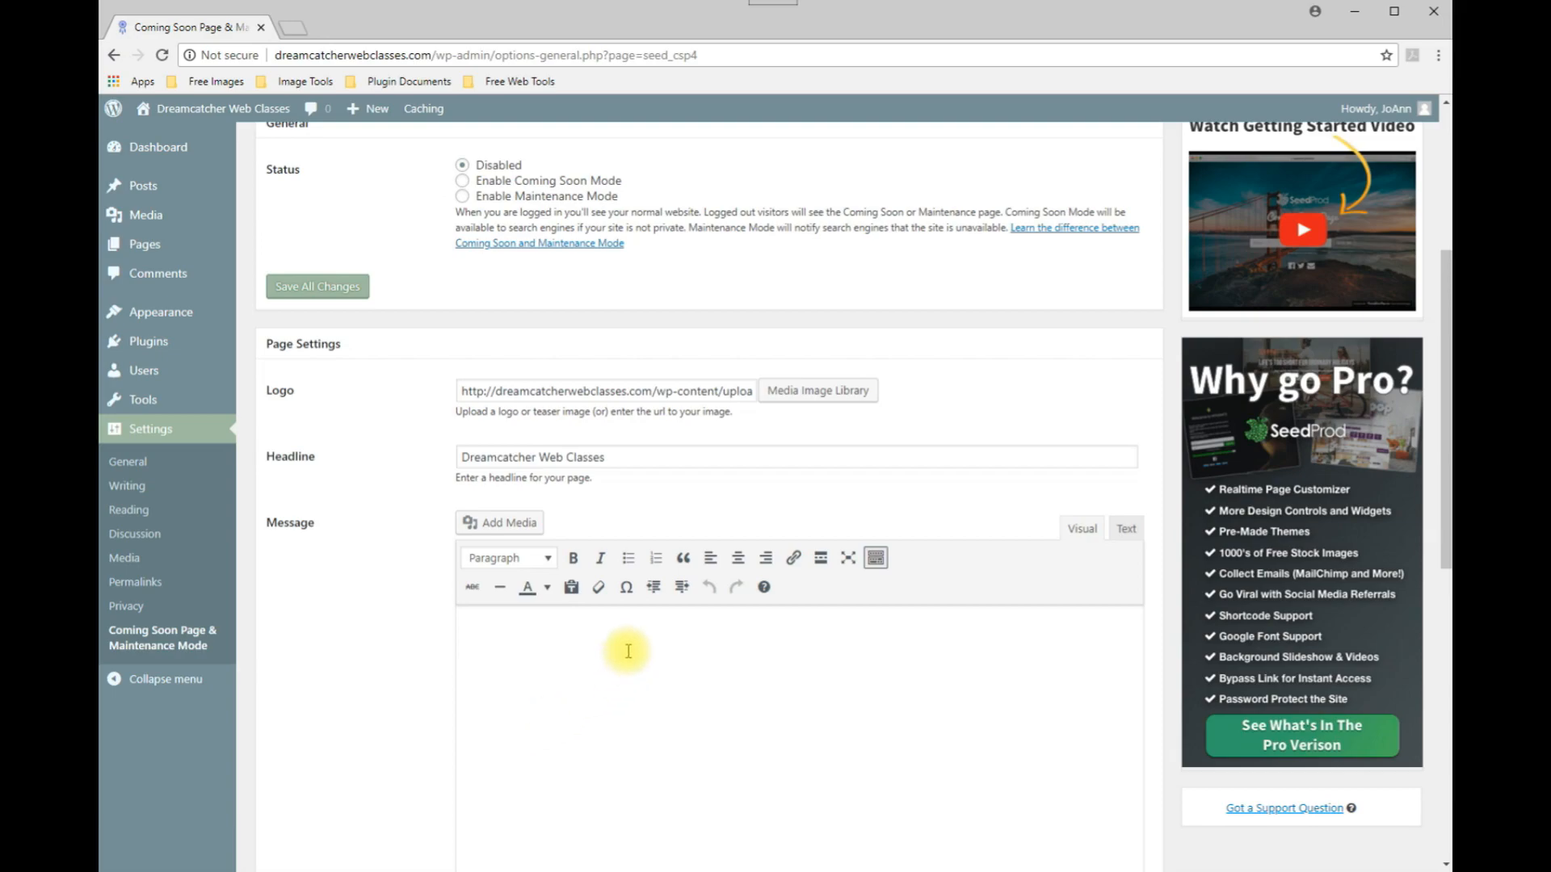
{"action": "type", "text": "Our"}
{"action": "scroll", "coordinate": [851, 727], "scroll_direction": "down", "scroll_amount": 2}
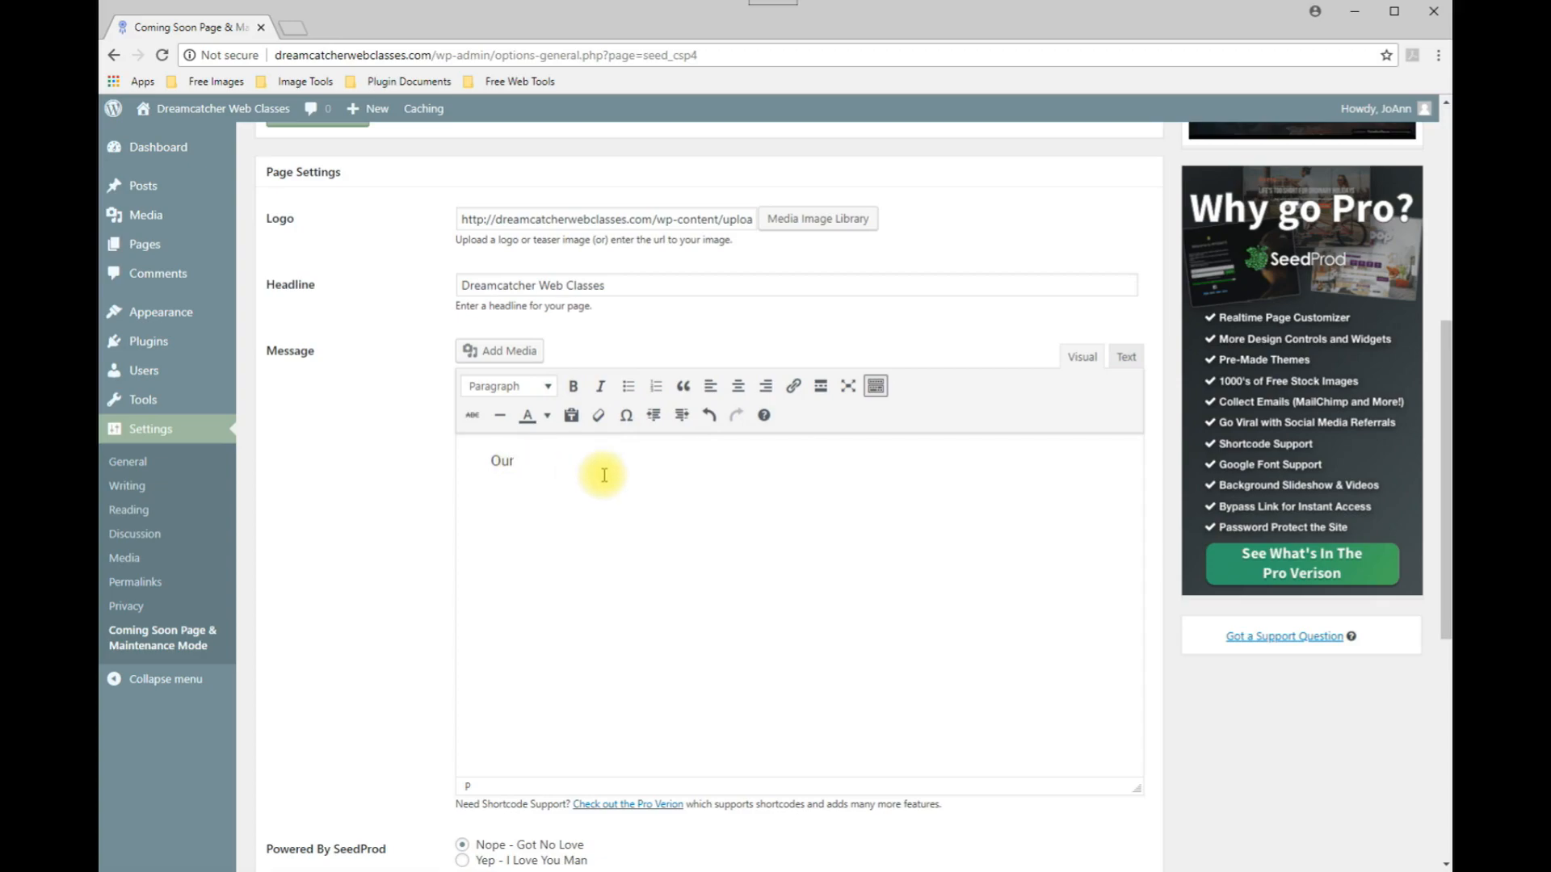
{"action": "type", "text": "Website id"}
{"action": "key", "text": "BackSpace"}
{"action": "type", "text": "s Currently under Construction. Please check back soon."}
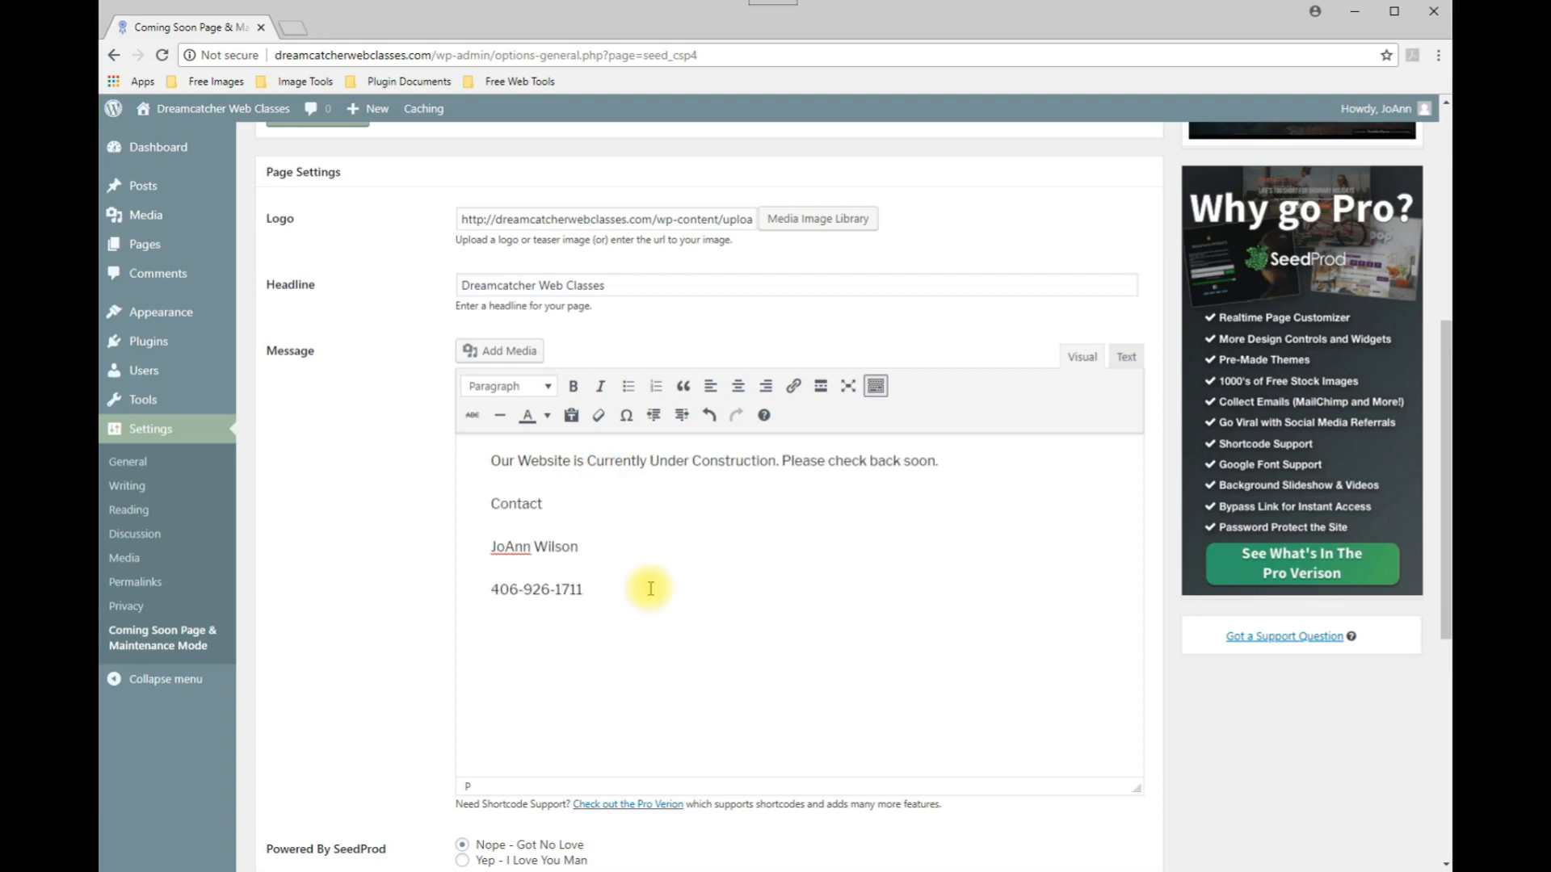
Center all the message text and format it as Heading 2.
{"action": "left_click_drag", "start_coordinate": [657, 615], "coordinate": [489, 464]}
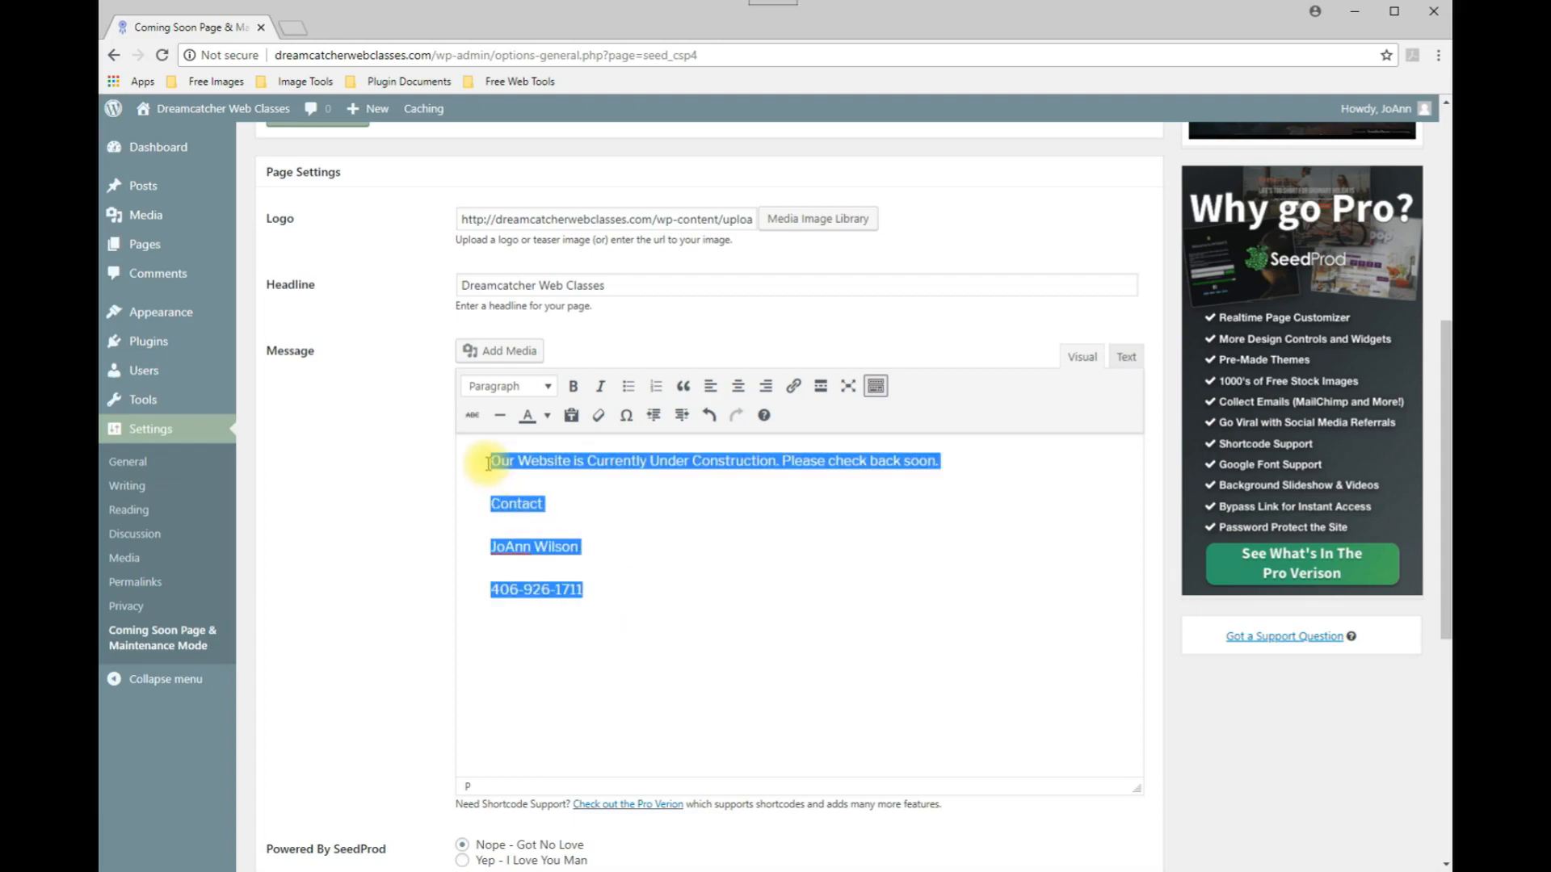
{"action": "left_click", "coordinate": [738, 385]}
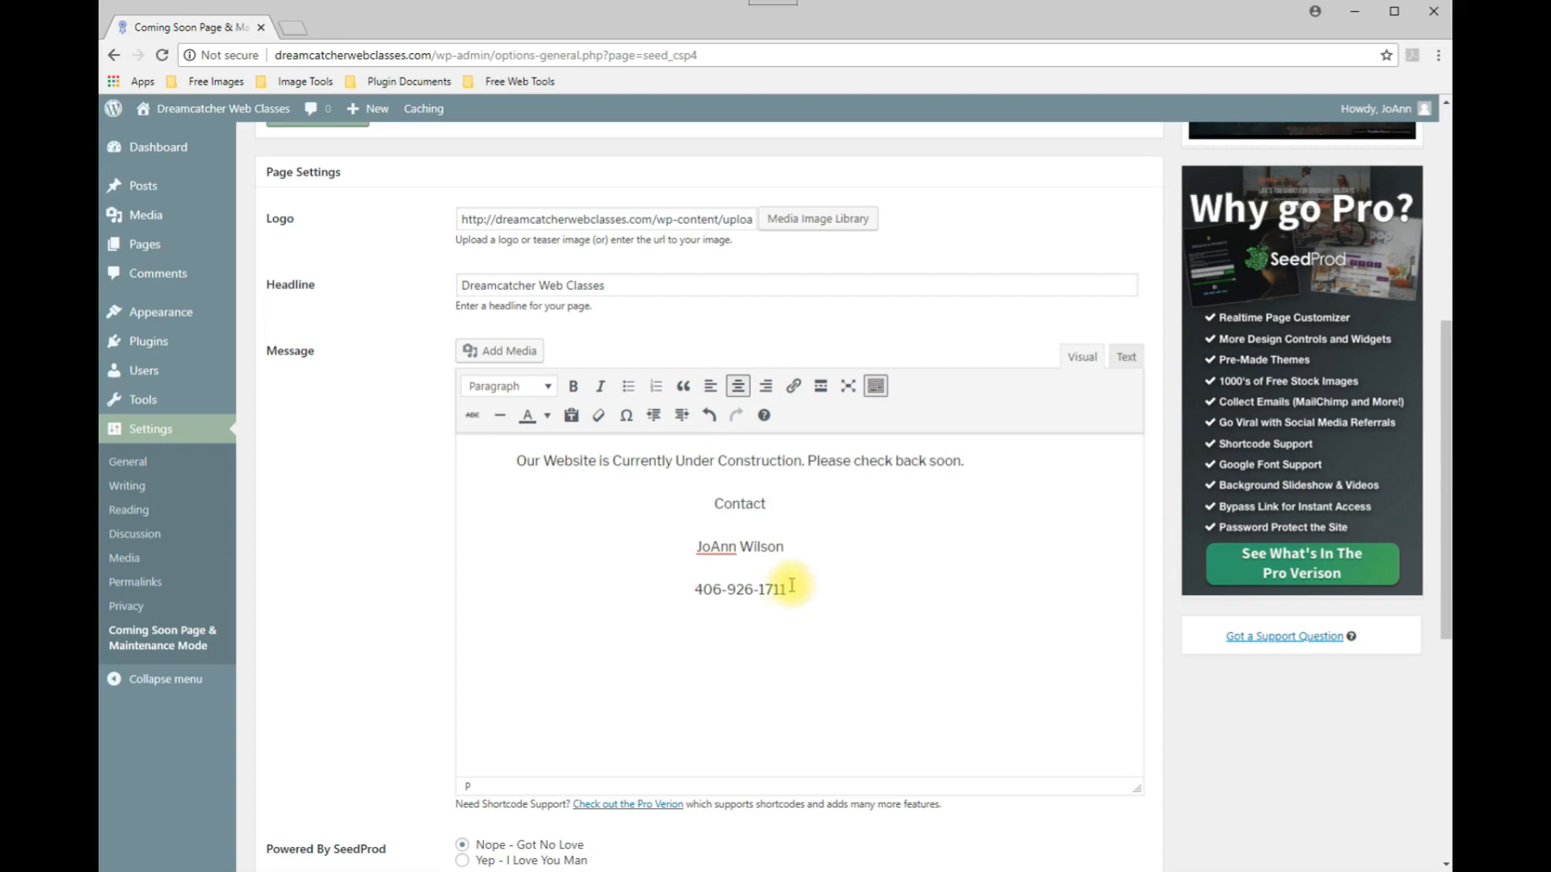
{"action": "left_click", "coordinate": [548, 388]}
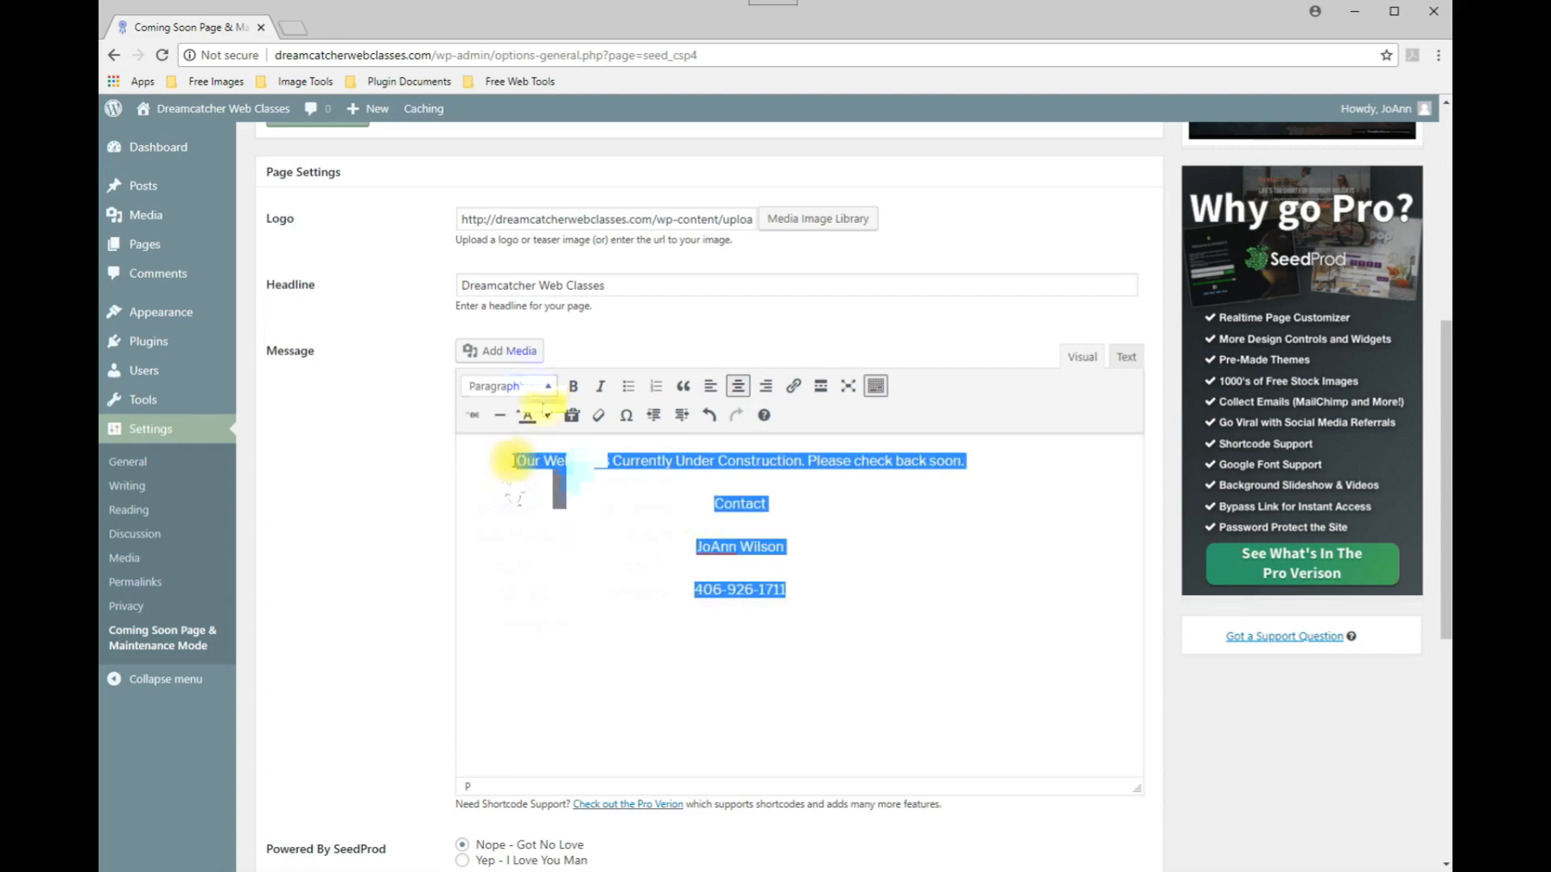
{"action": "left_click", "coordinate": [514, 460]}
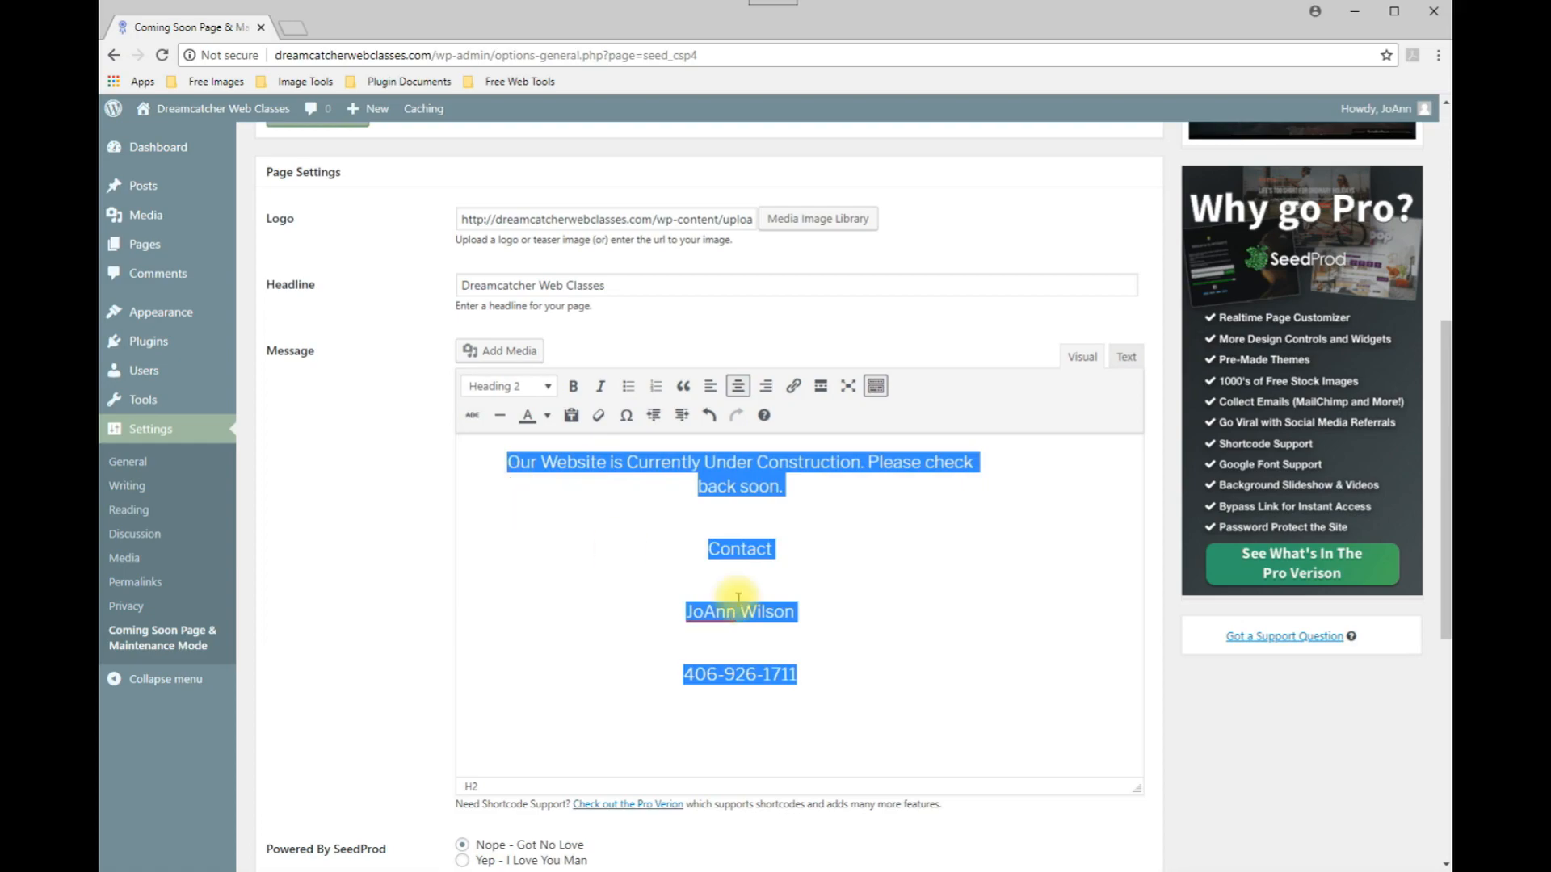
Link the phone number to a tel: link with the contact's number, then save all changes.
{"action": "left_click", "coordinate": [824, 548]}
{"action": "left_click_drag", "start_coordinate": [799, 677], "coordinate": [683, 674]}
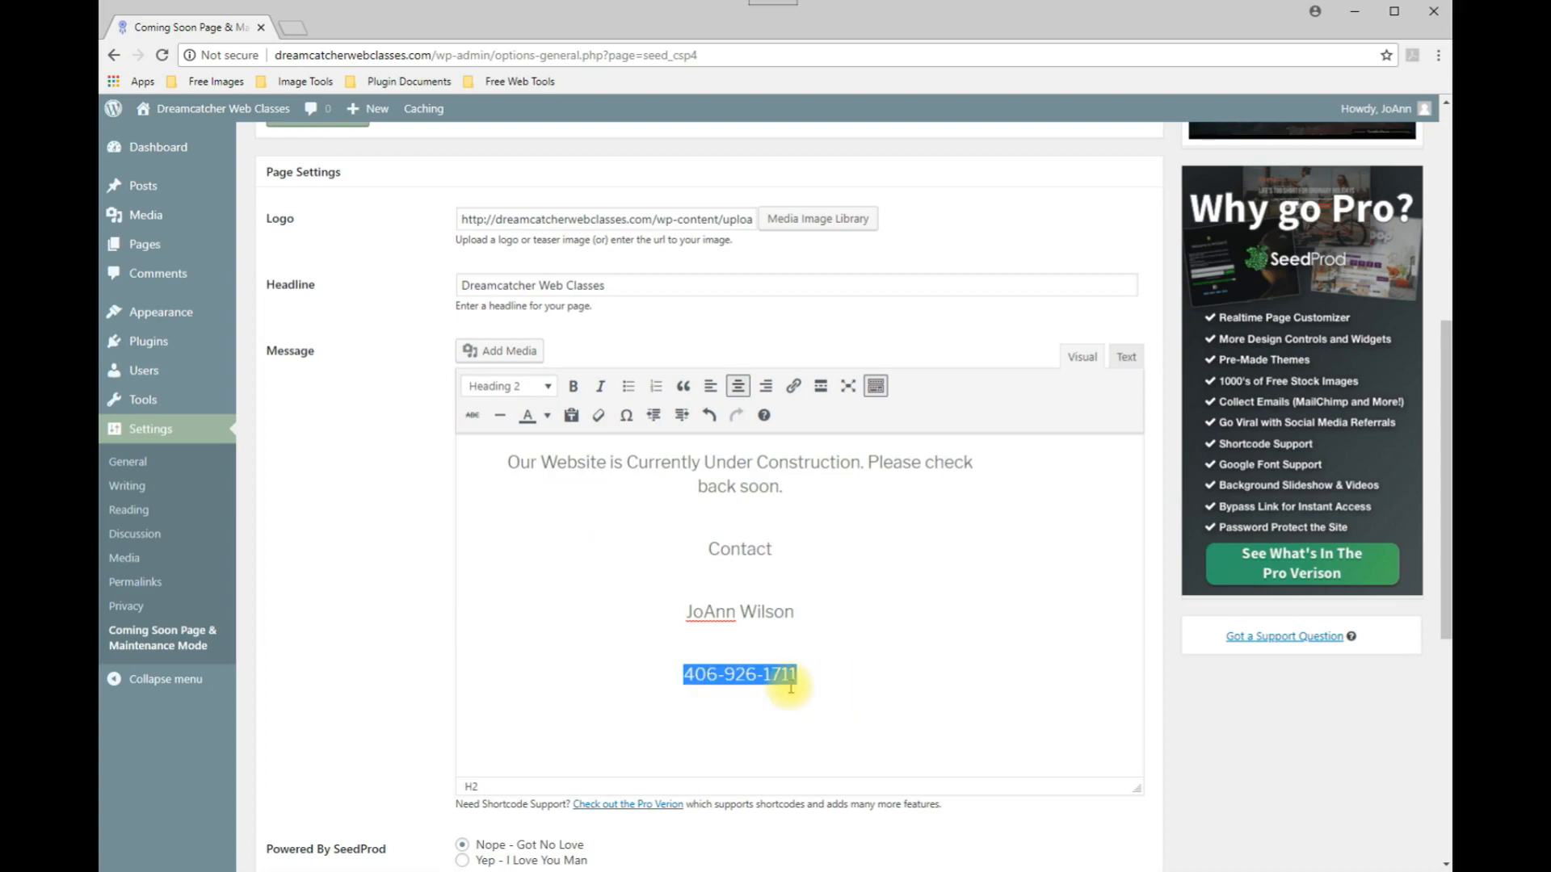
{"action": "left_click", "coordinate": [791, 391]}
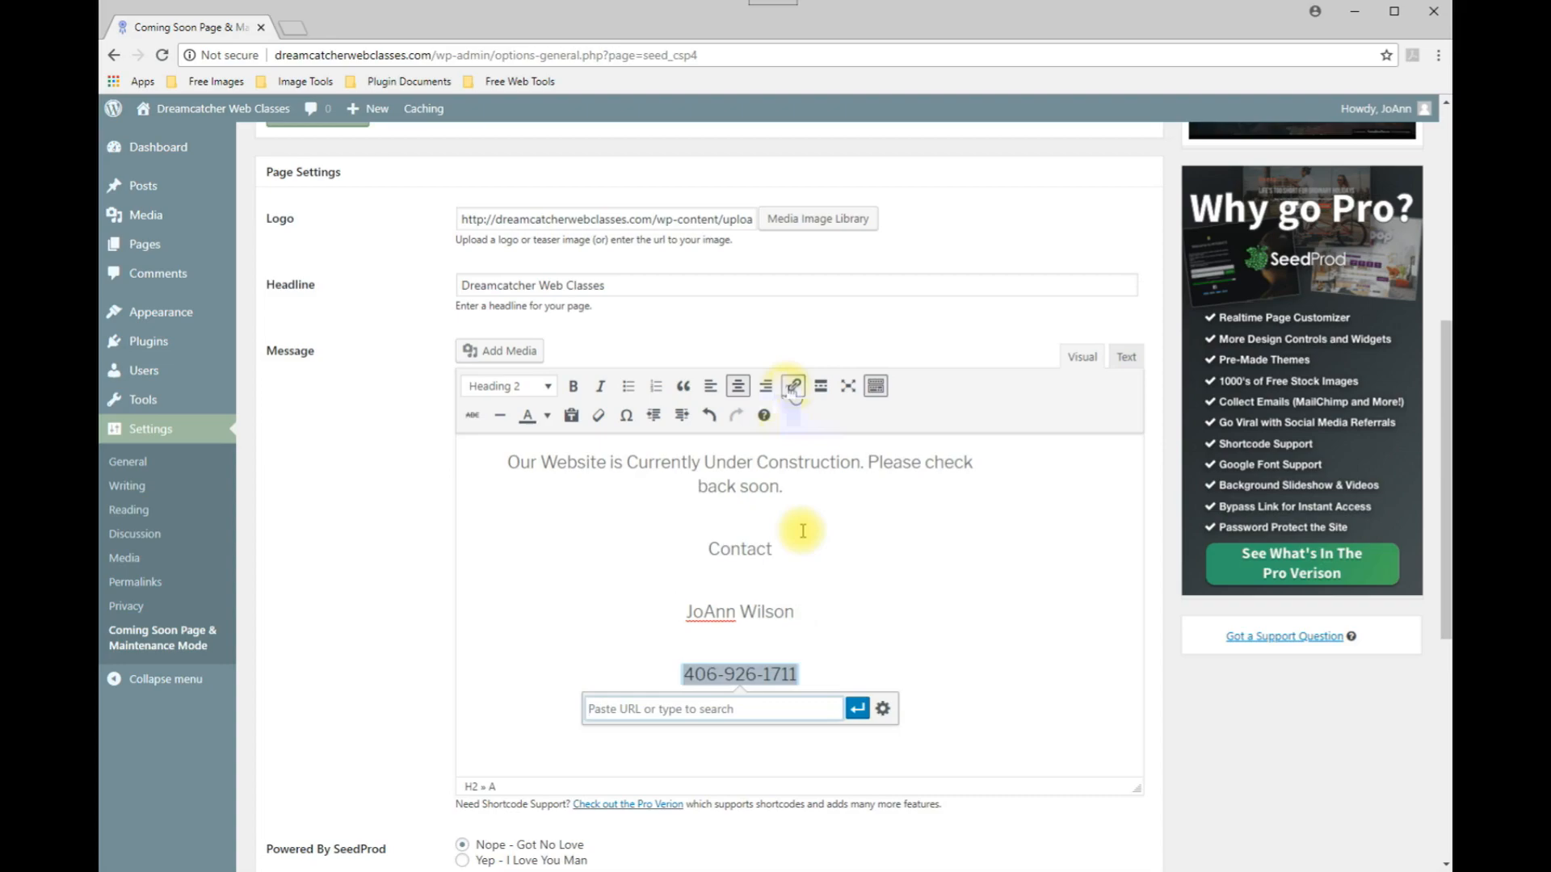
{"action": "type", "text": "T"}
{"action": "key", "text": "BackSpace"}
{"action": "type", "text": "tel"}
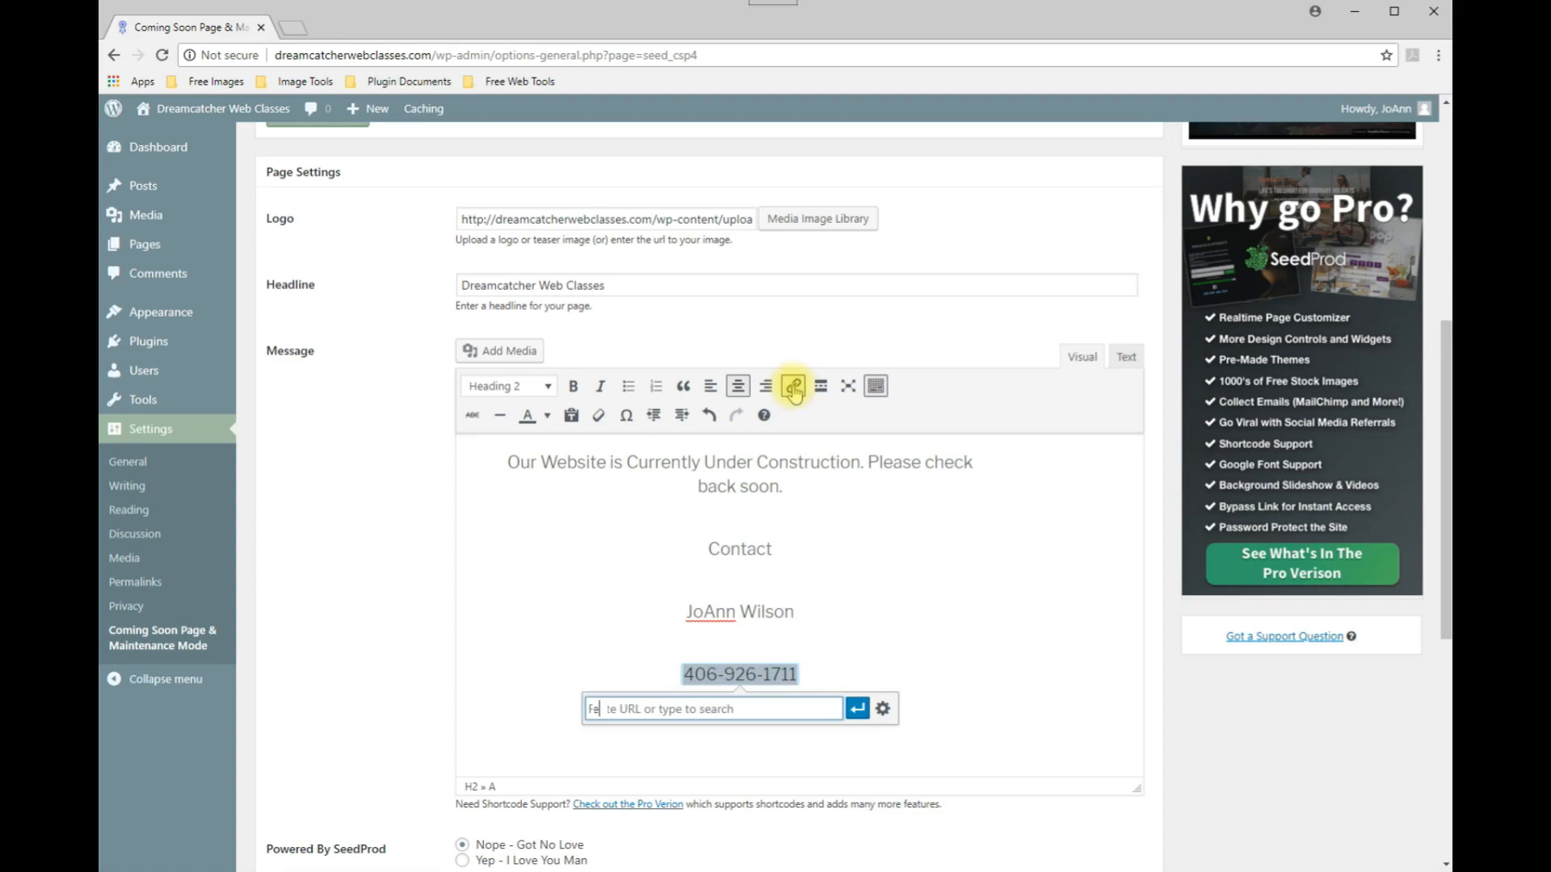
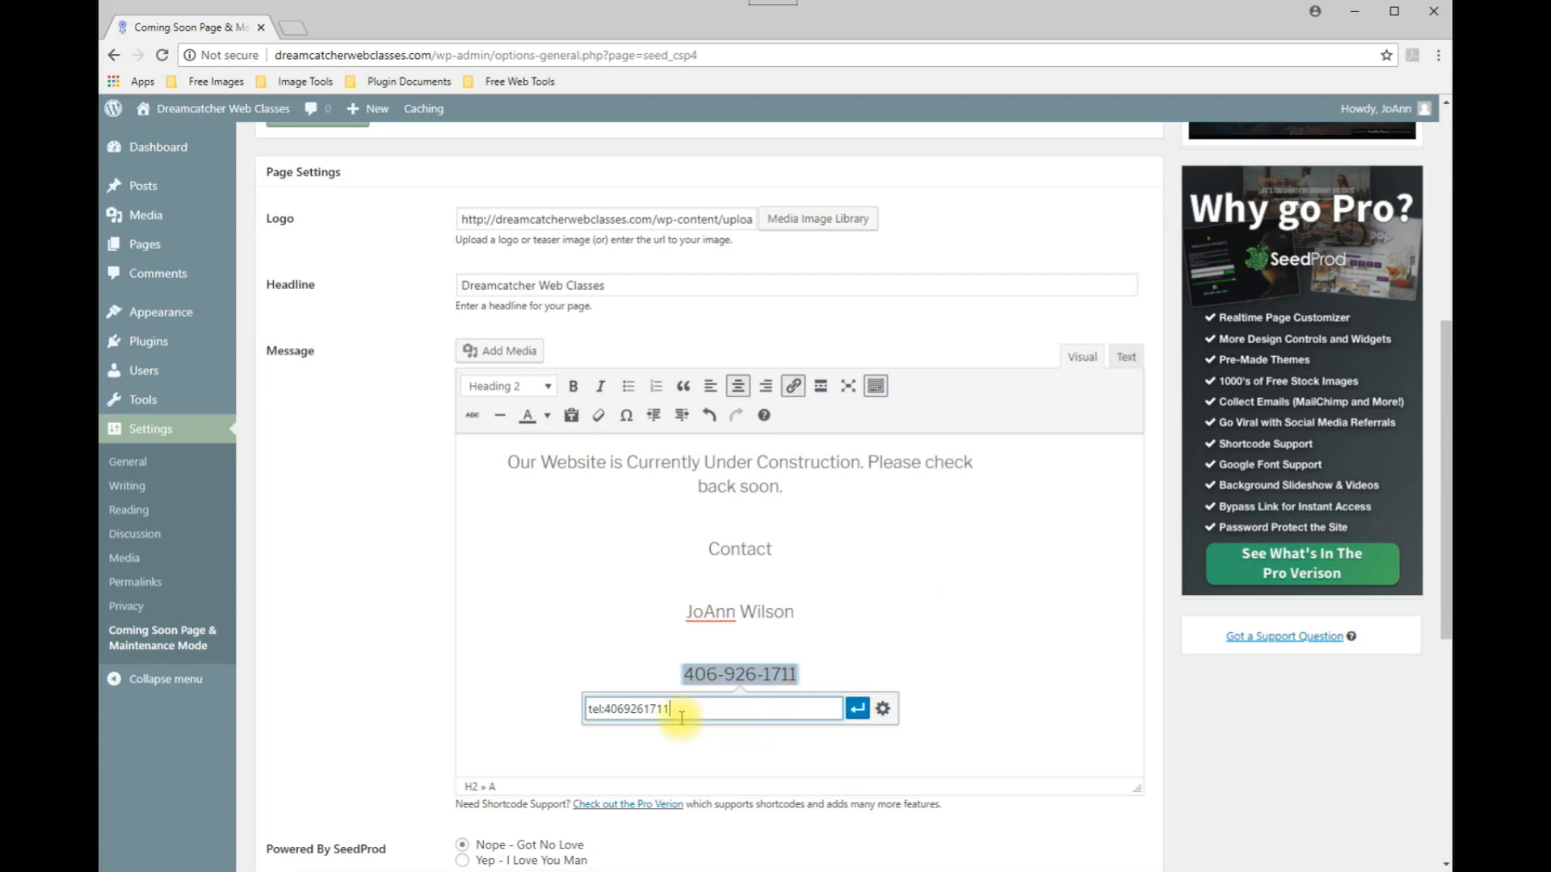
{"action": "left_click", "coordinate": [862, 718]}
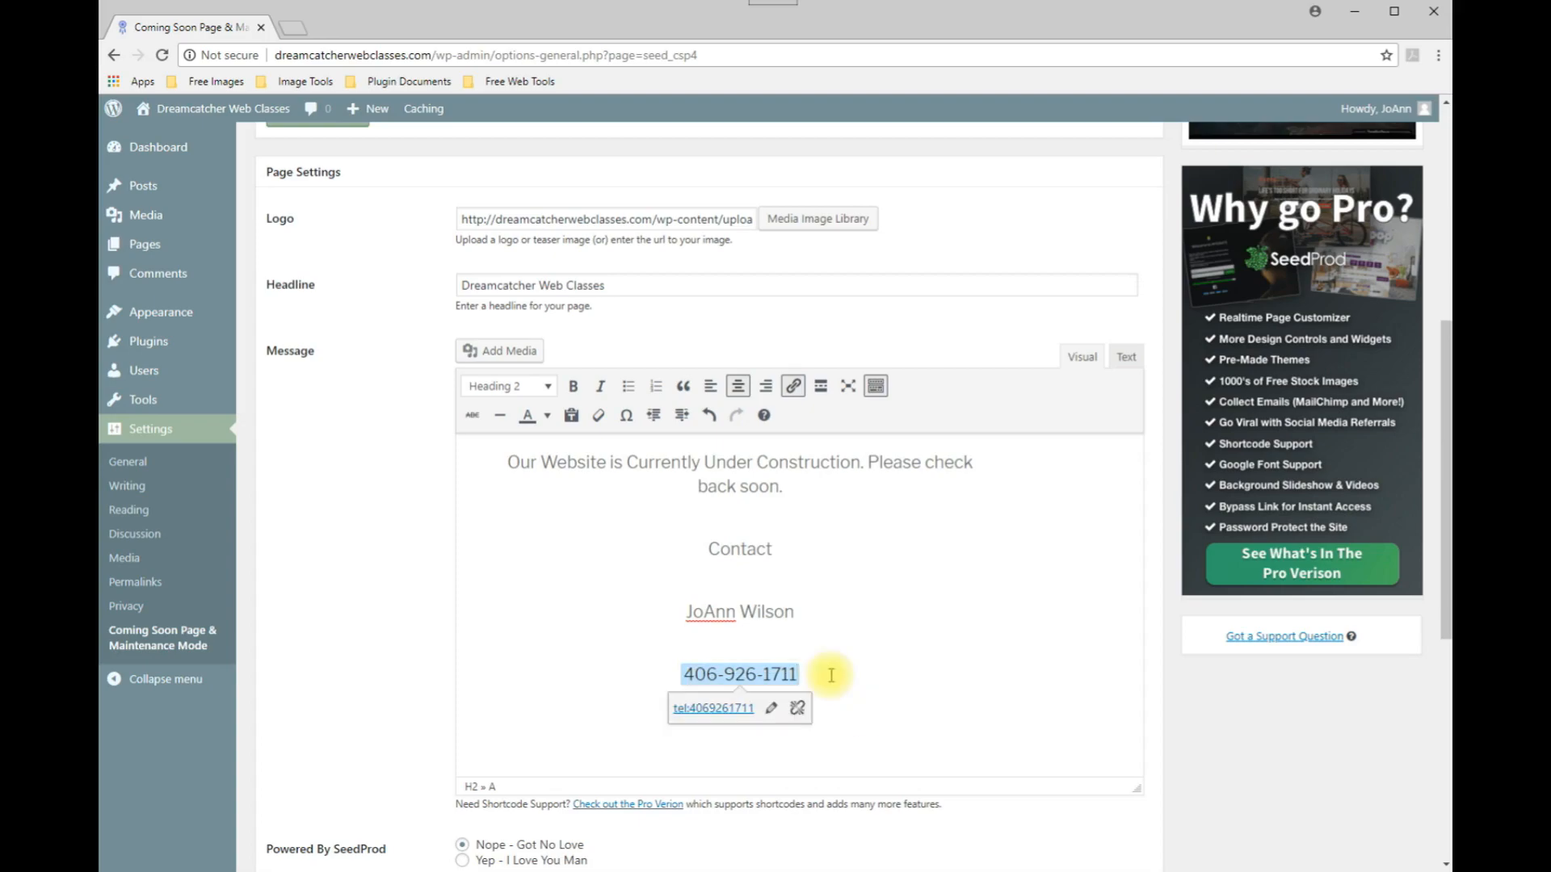
{"action": "scroll", "coordinate": [832, 673], "scroll_direction": "down", "scroll_amount": 1}
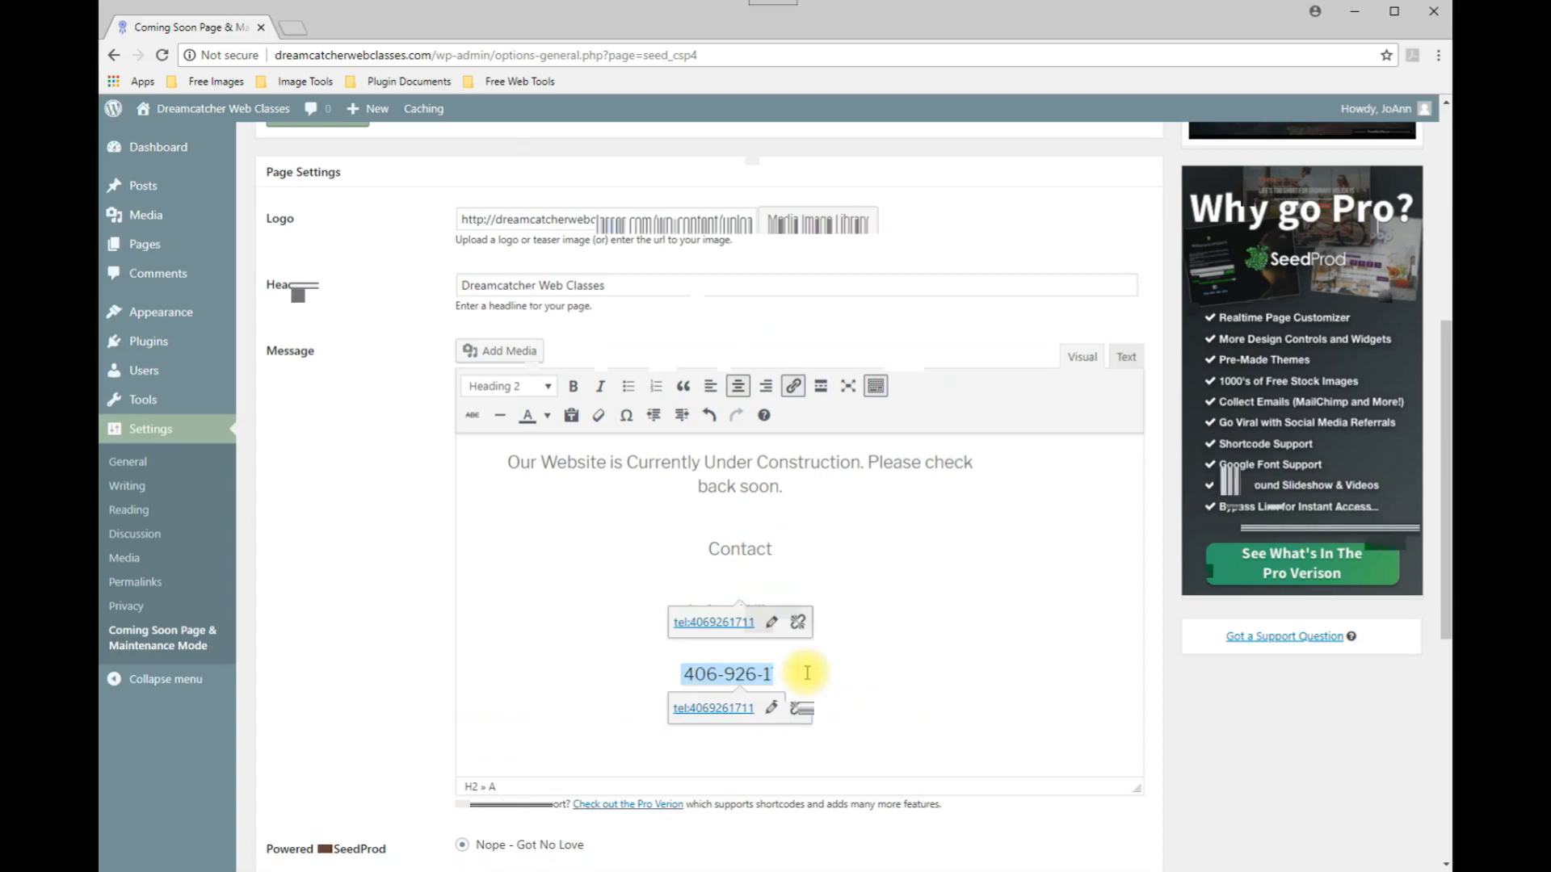
{"action": "left_click", "coordinate": [305, 837]}
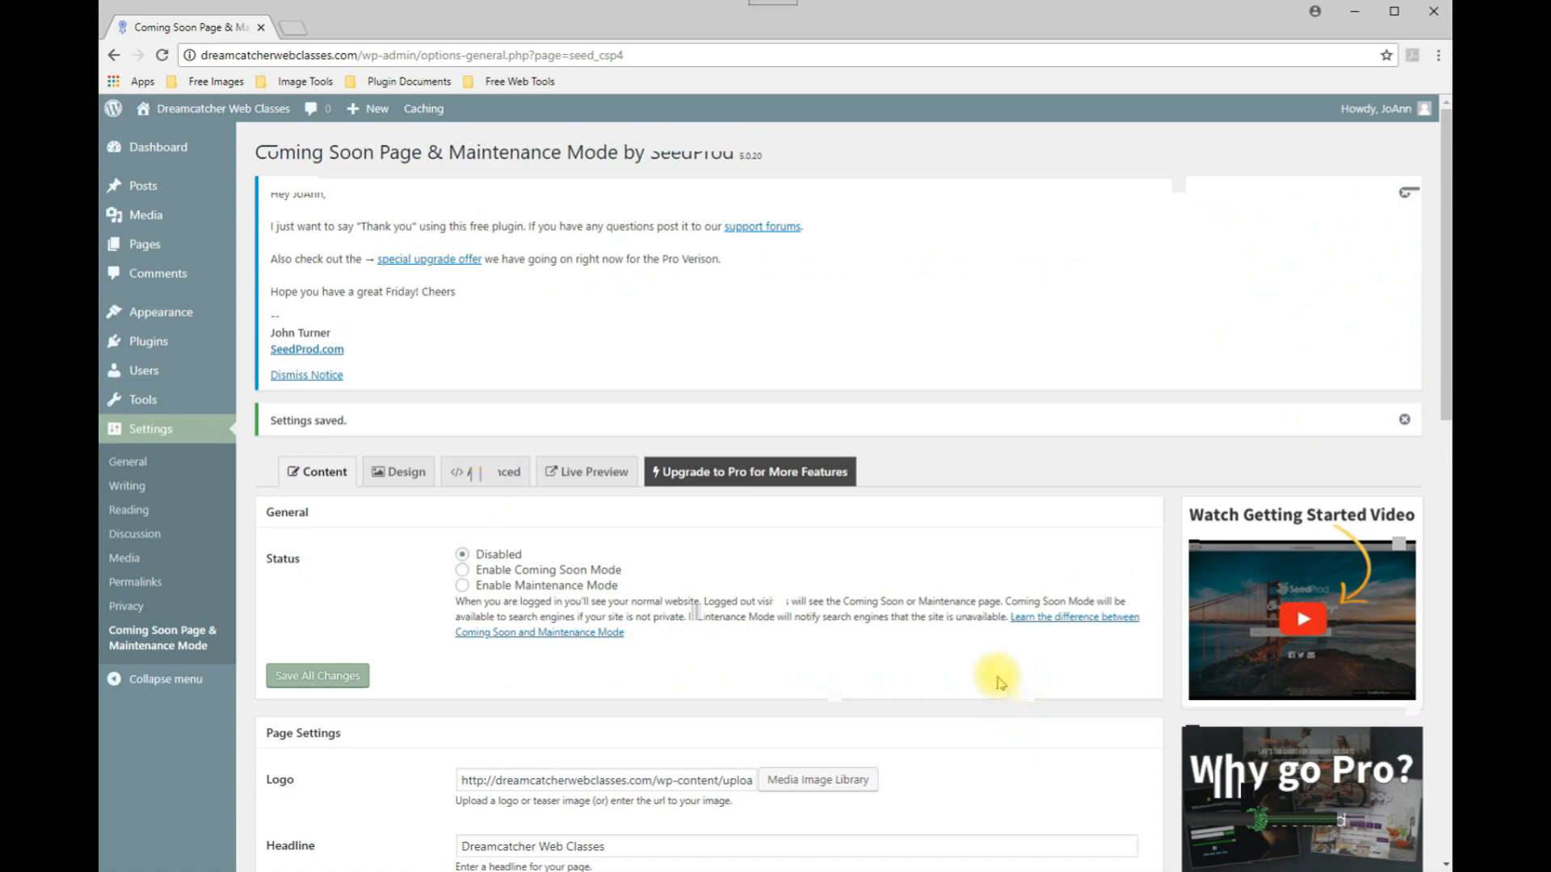
Open the Live Preview of the coming soon page and inspect the headline and phone link.
{"action": "scroll", "coordinate": [937, 642], "scroll_direction": "down", "scroll_amount": 3}
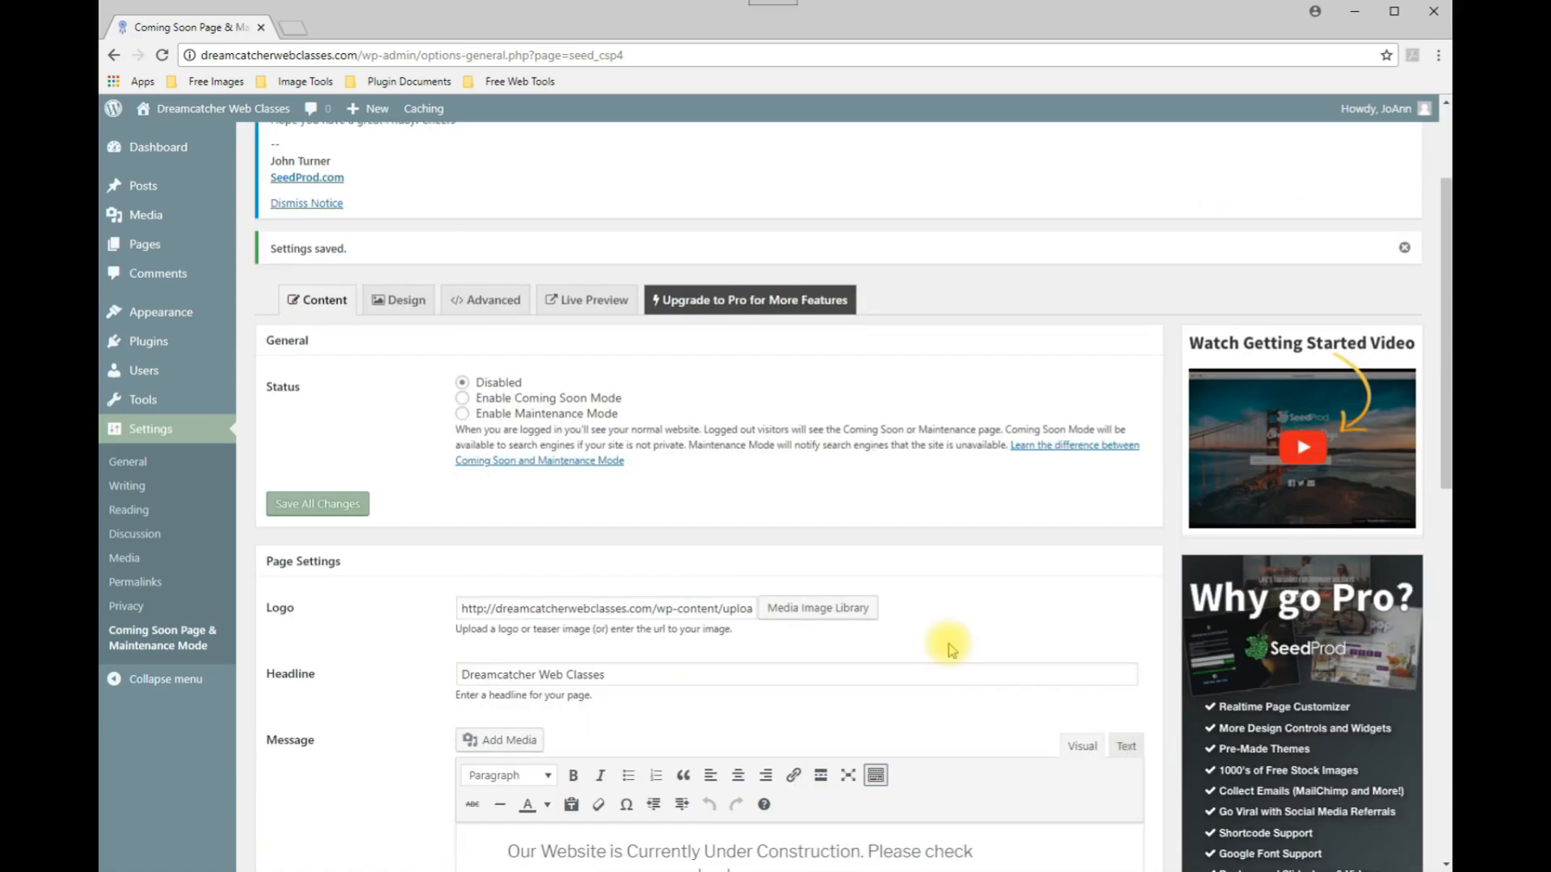
{"action": "scroll", "coordinate": [941, 644], "scroll_direction": "up", "scroll_amount": 2}
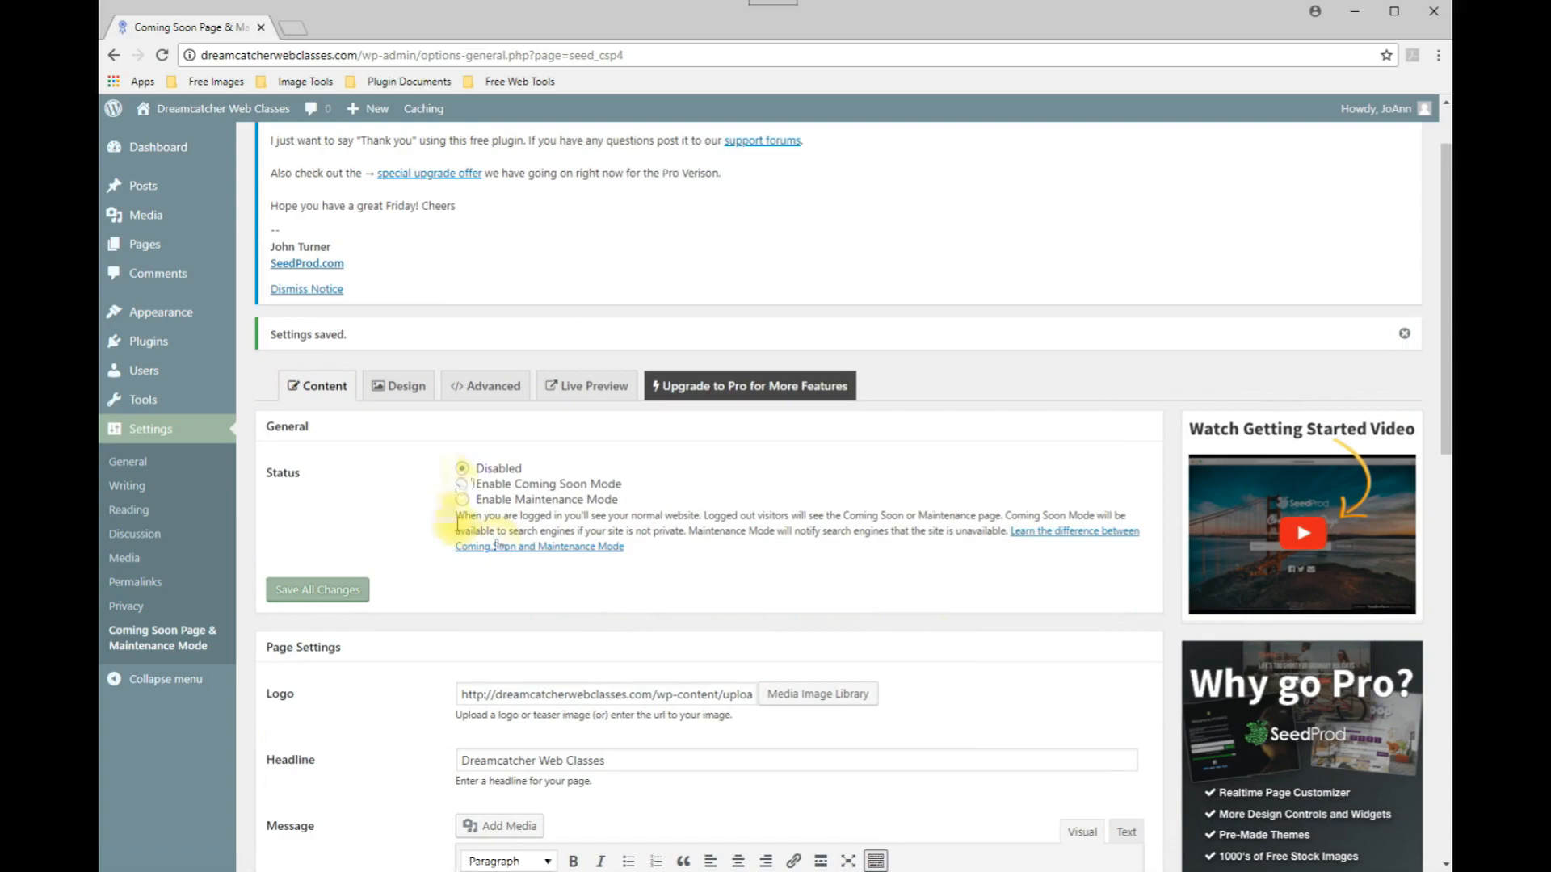
{"action": "left_click", "coordinate": [579, 389]}
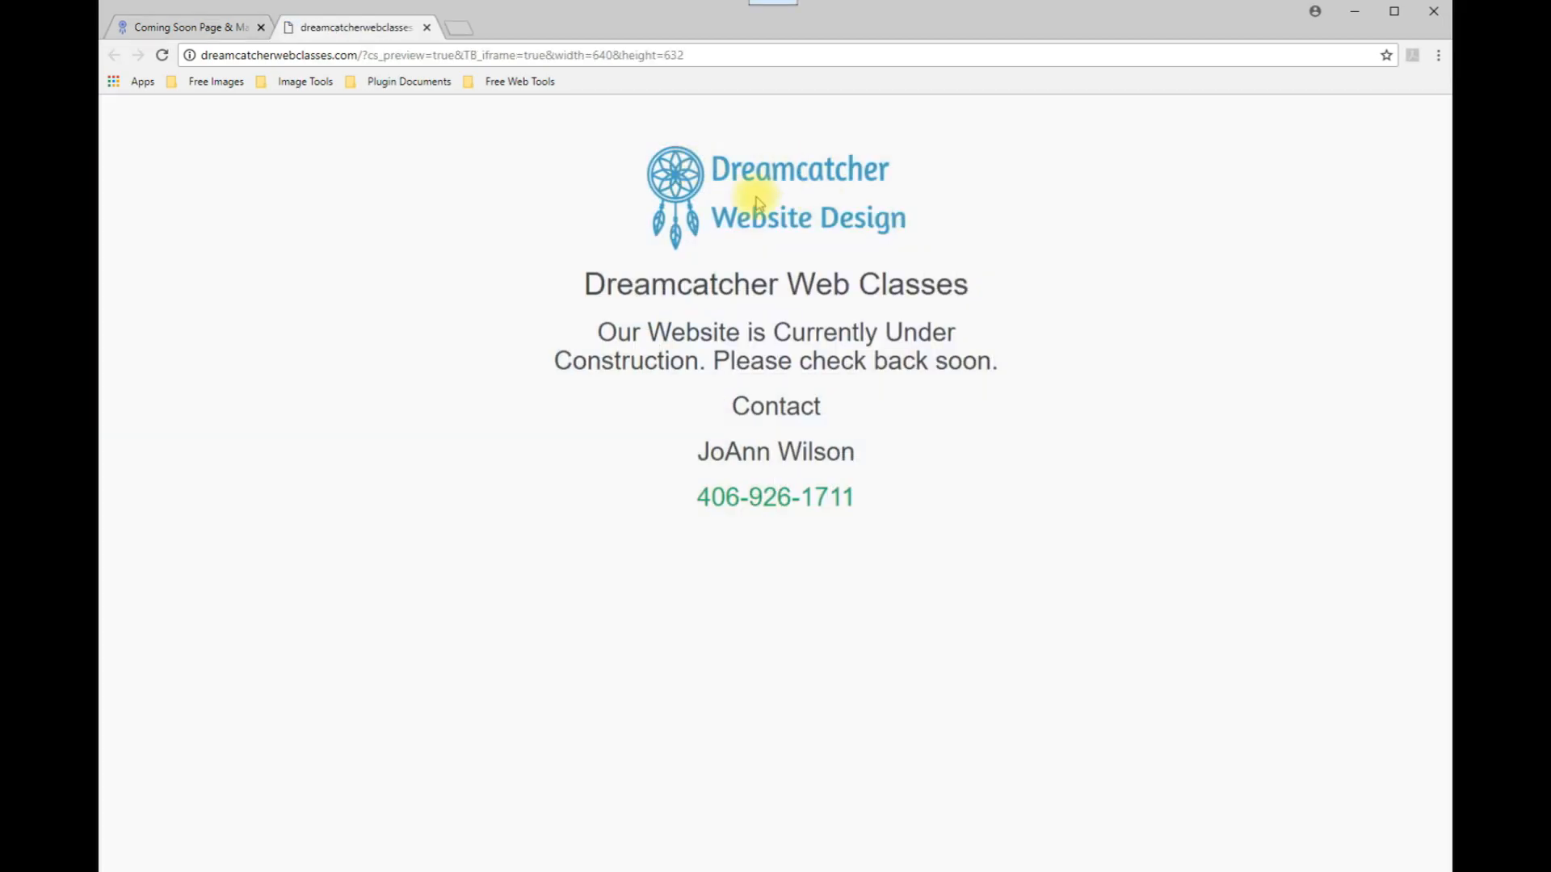
{"action": "left_click_drag", "start_coordinate": [581, 284], "coordinate": [951, 283]}
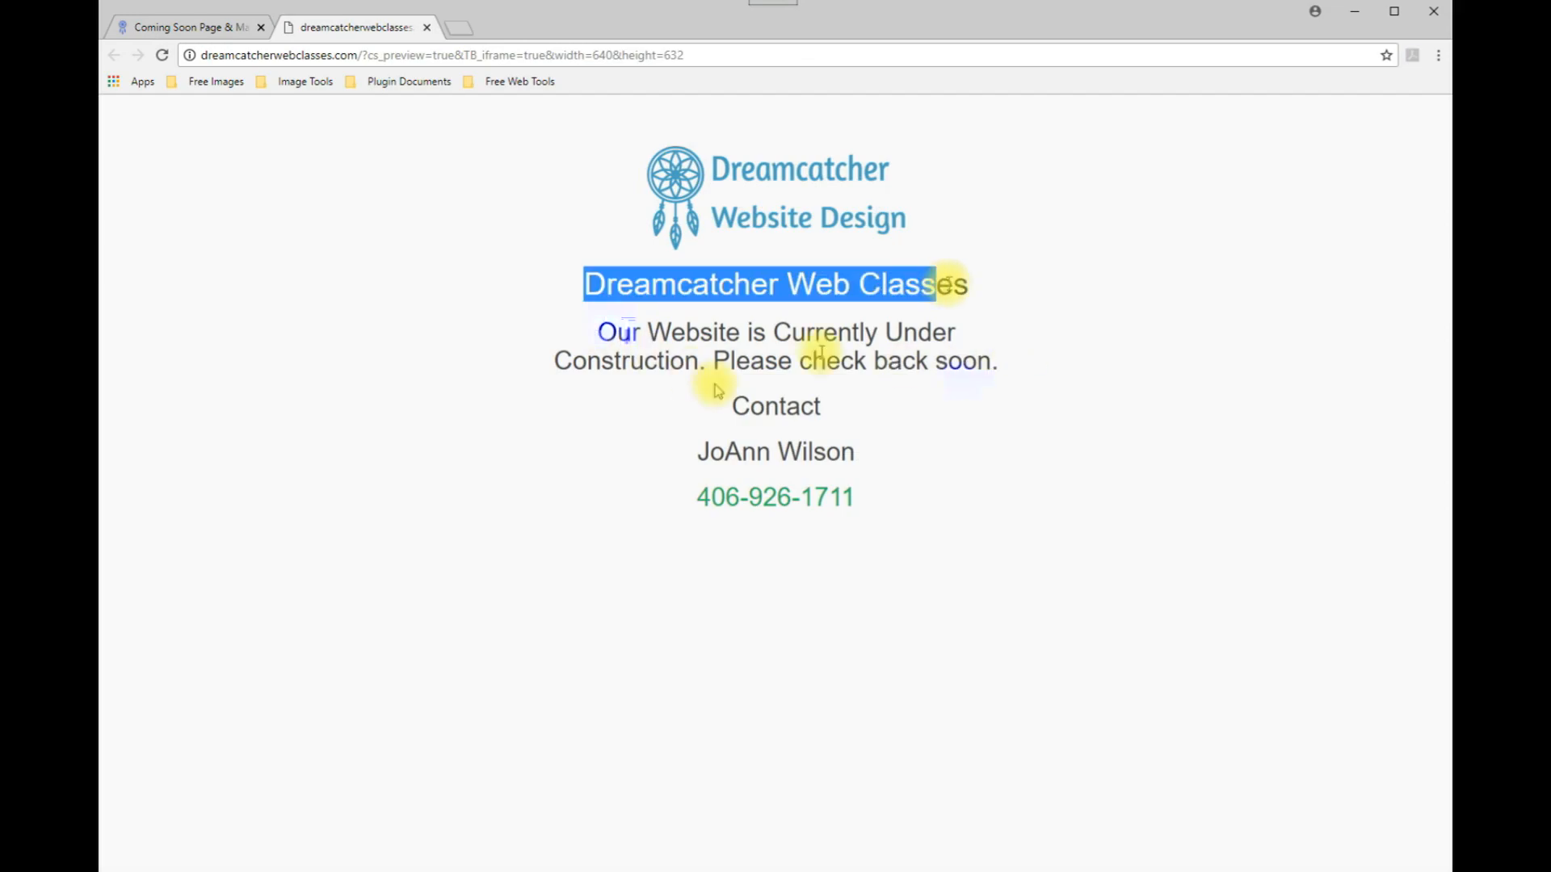
{"action": "left_click", "coordinate": [736, 578]}
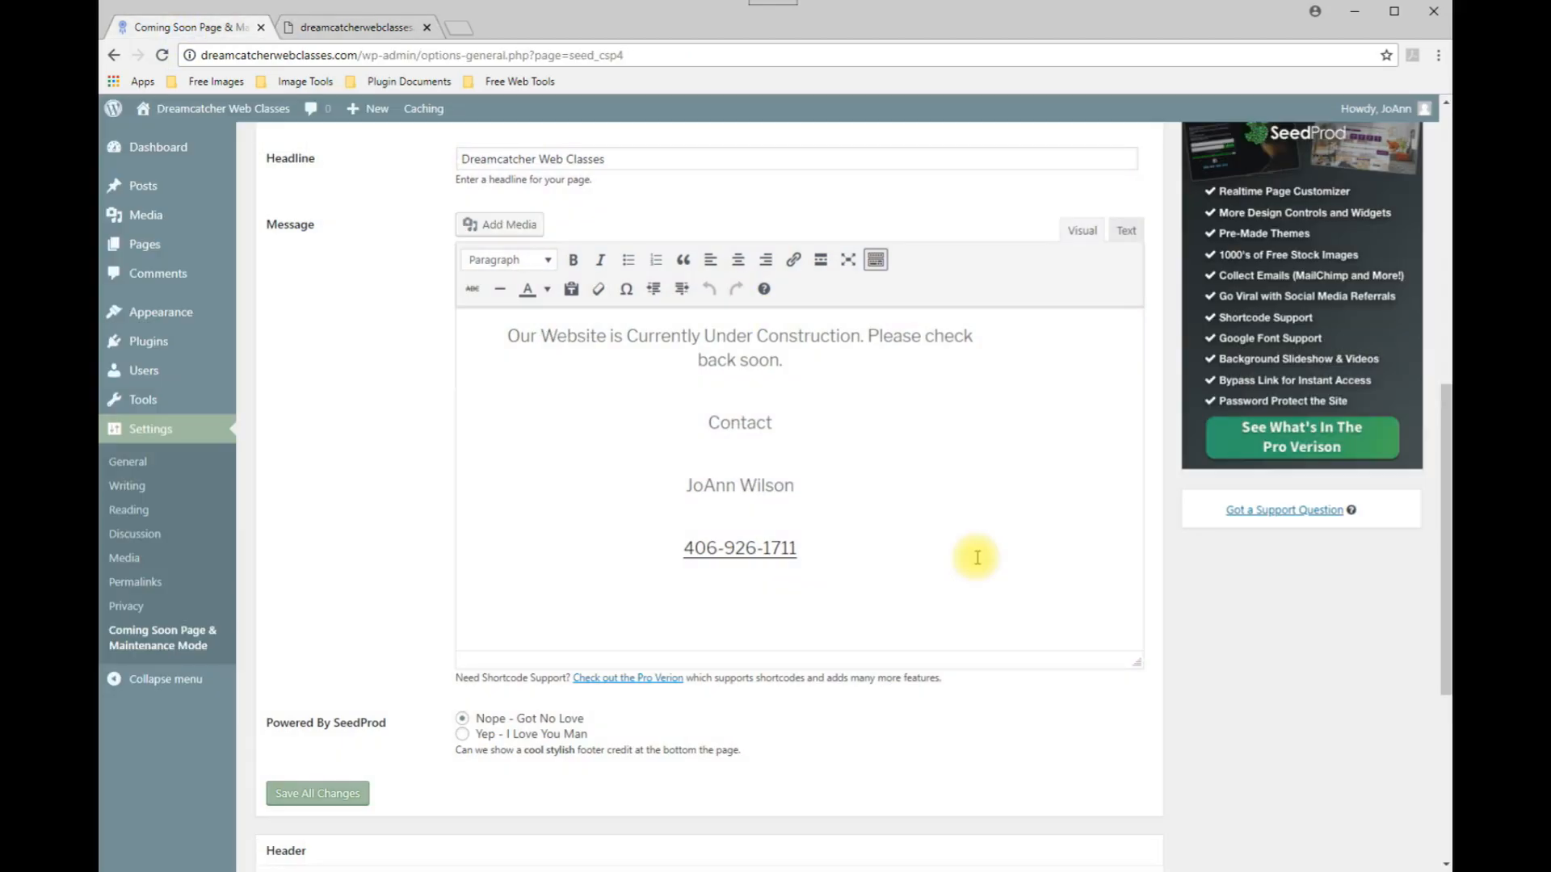
{"action": "scroll", "coordinate": [976, 557], "scroll_direction": "up", "scroll_amount": 10}
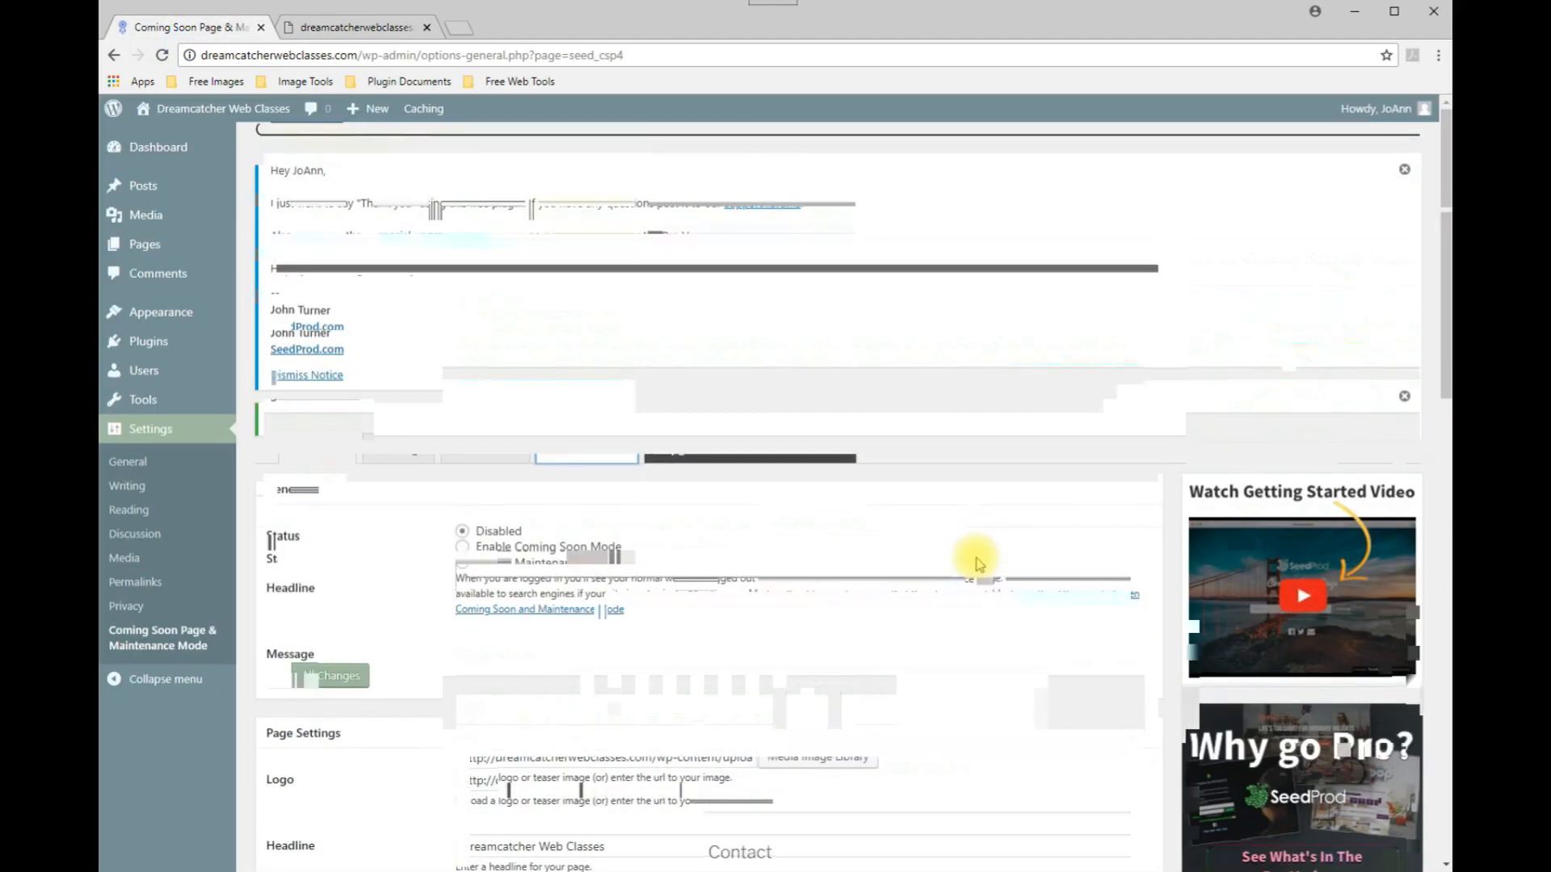
{"action": "left_click", "coordinate": [340, 17]}
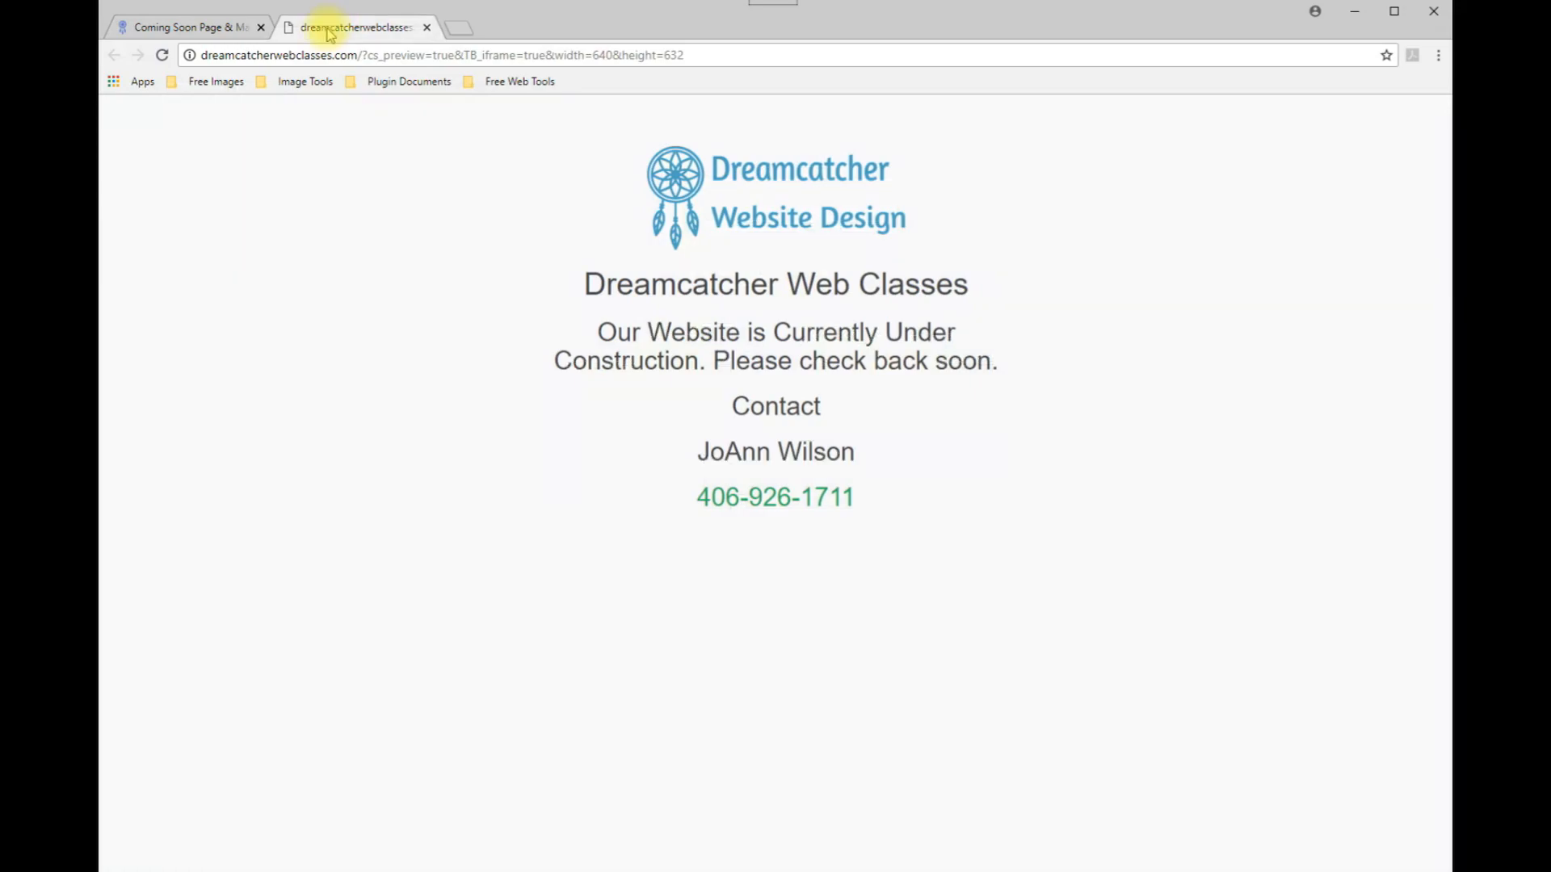
{"action": "left_click", "coordinate": [202, 29]}
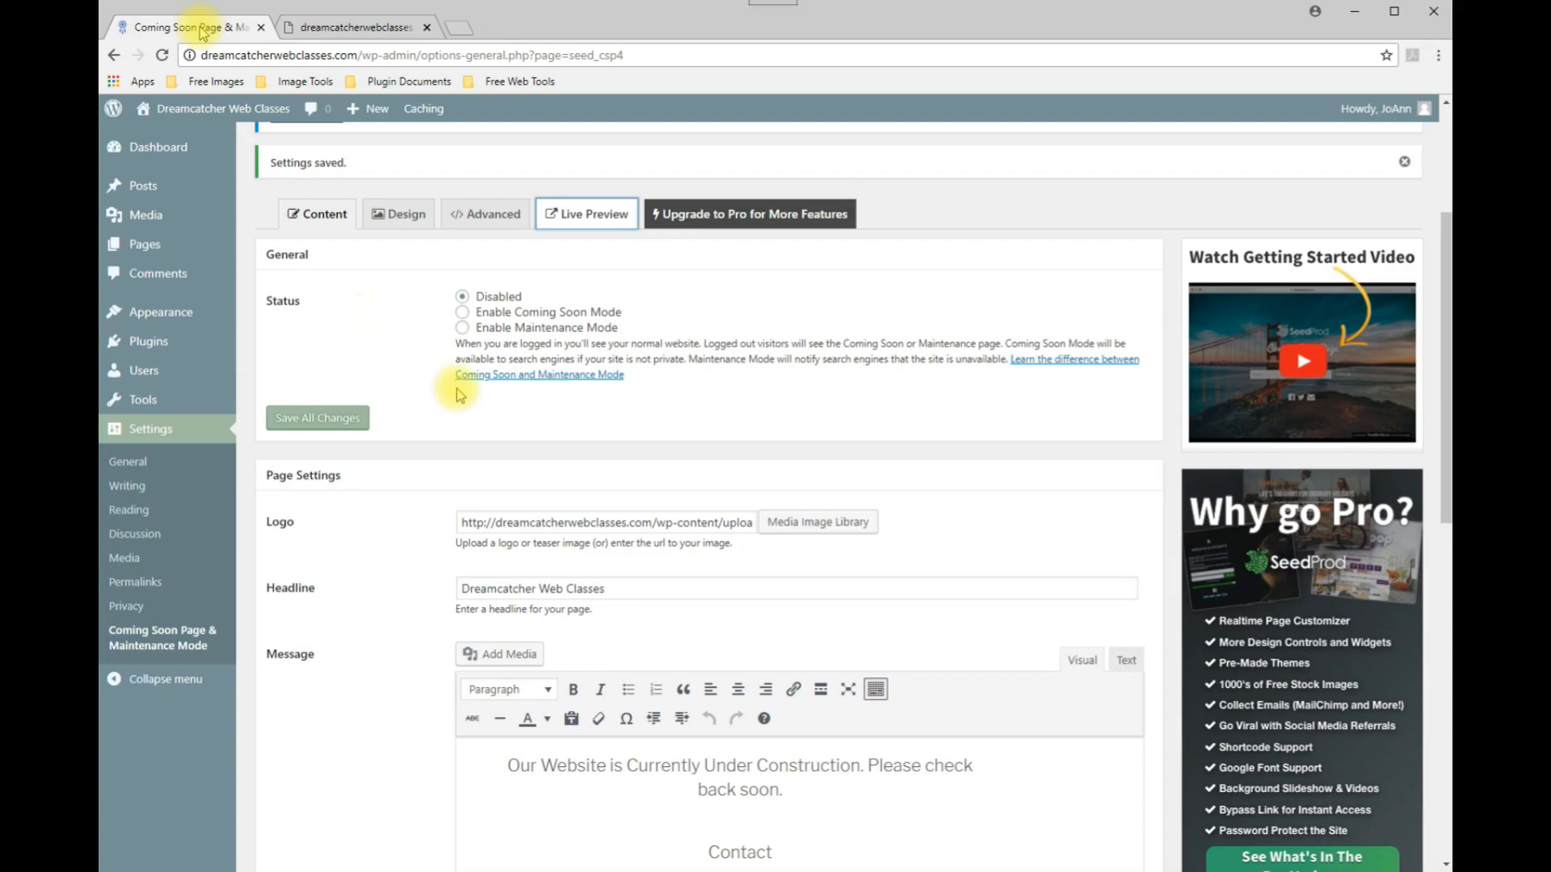
On the Design settings, set the background colour to #d3d3d3 and save all changes.
{"action": "left_click", "coordinate": [399, 218]}
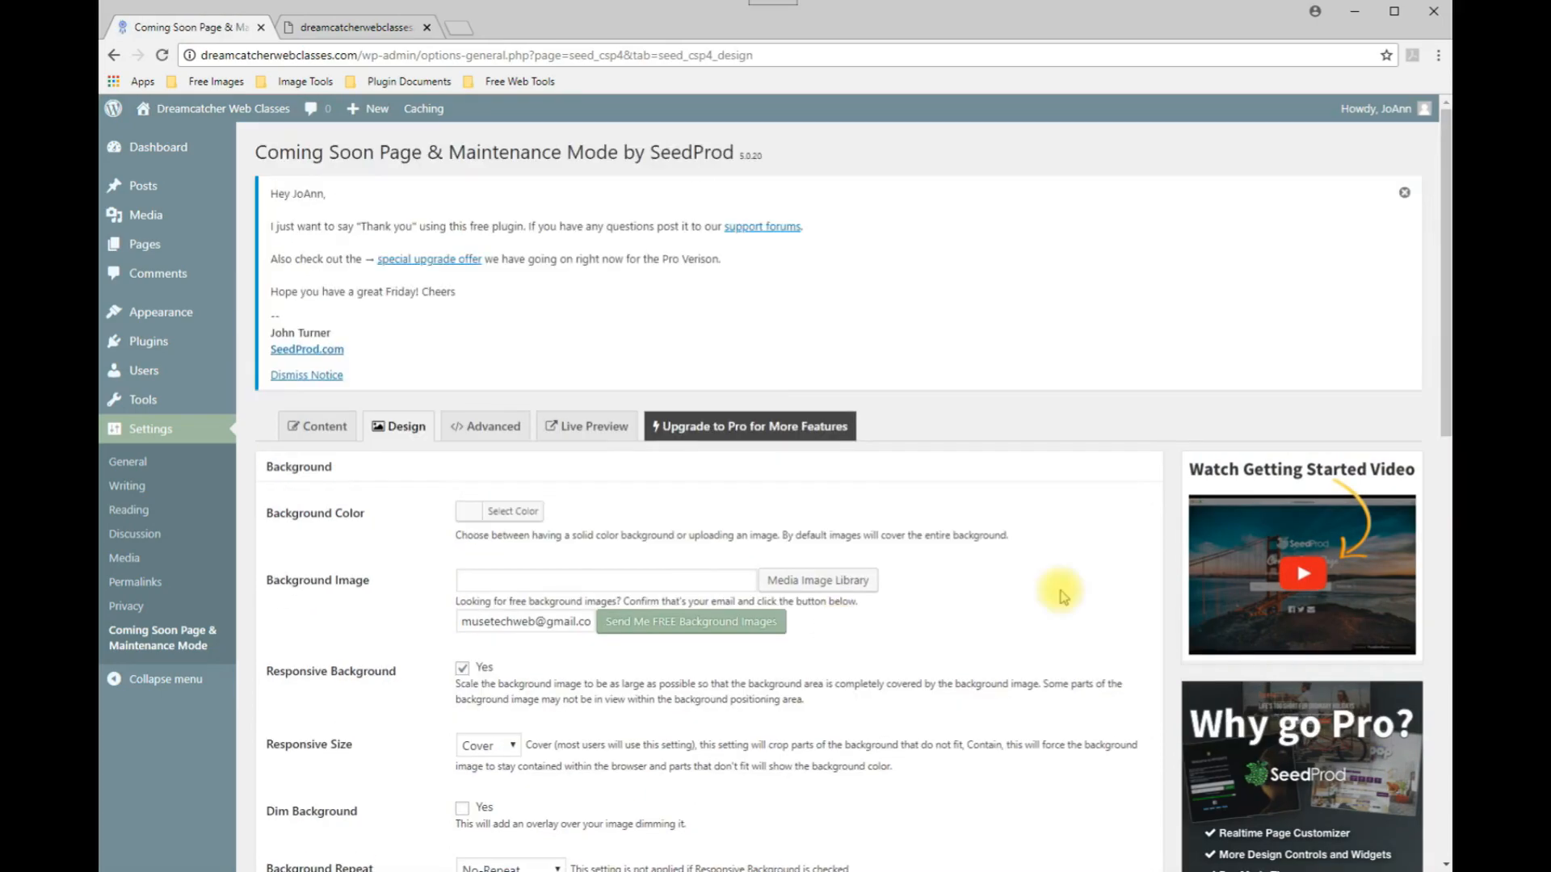
{"action": "left_click", "coordinate": [648, 580]}
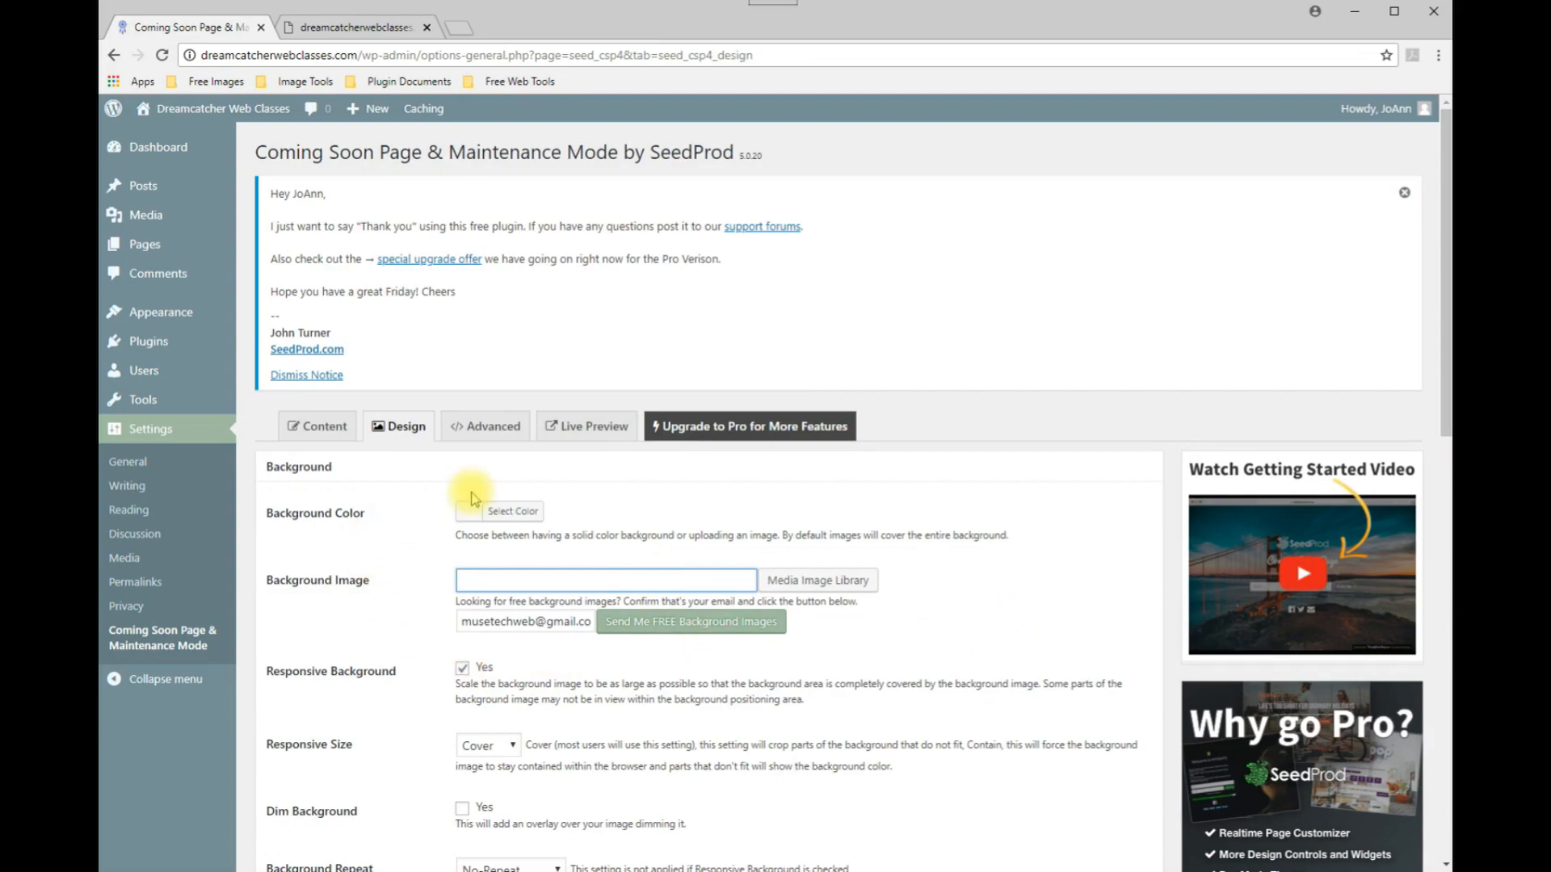
{"action": "left_click", "coordinate": [494, 511]}
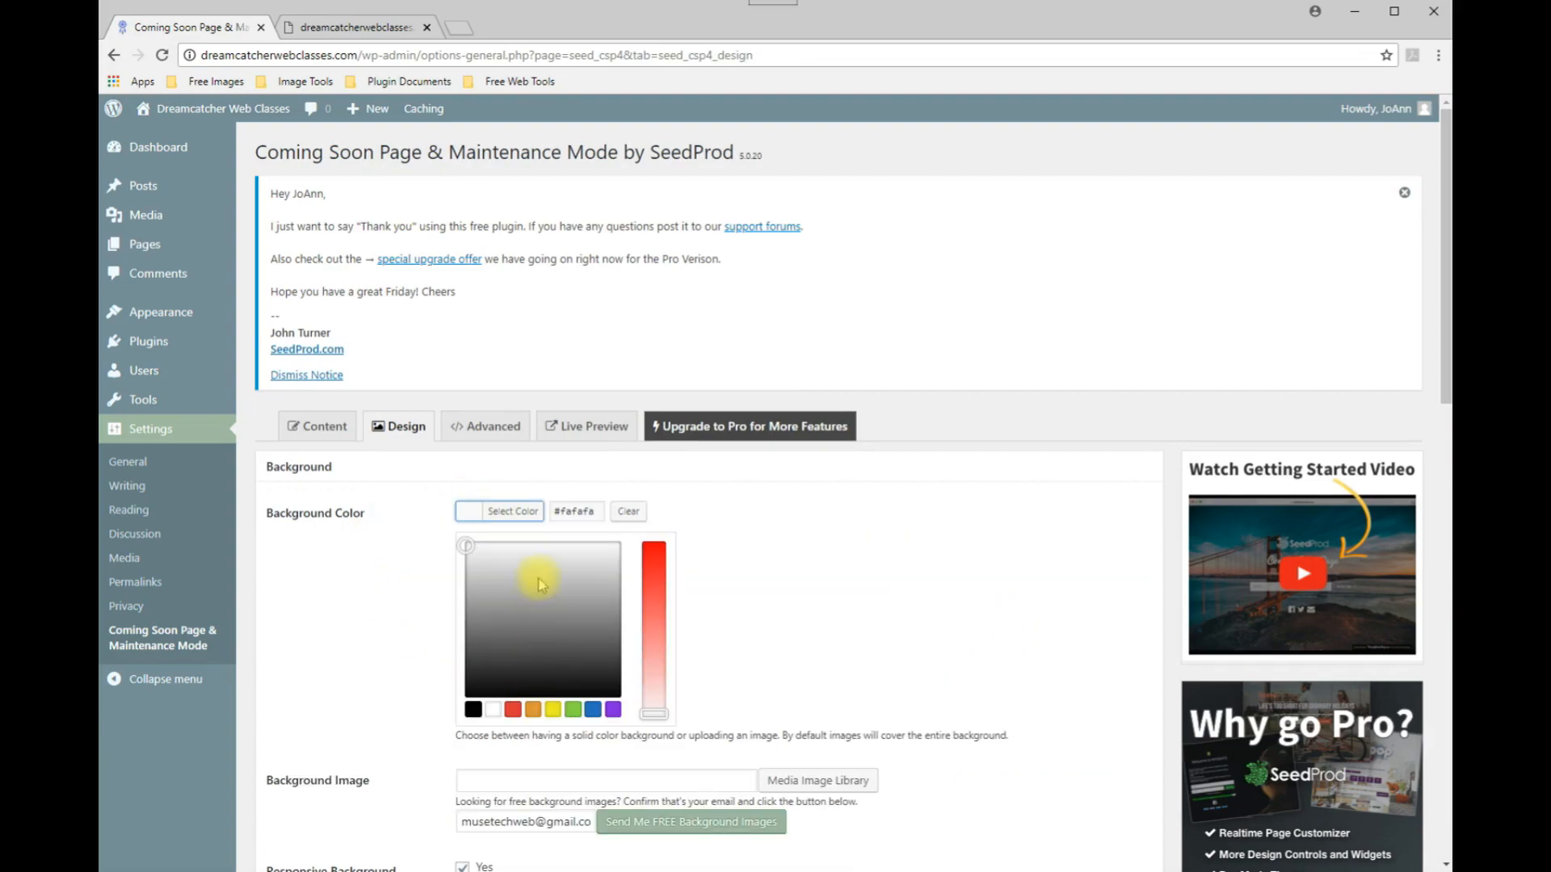
{"action": "mouse_move", "coordinate": [467, 542]}
{"action": "left_mouse_down"}
{"action": "mouse_move", "coordinate": [457, 589]}
{"action": "mouse_move", "coordinate": [450, 563]}
{"action": "left_mouse_up"}
{"action": "scroll", "coordinate": [777, 565], "scroll_direction": "down", "scroll_amount": 10}
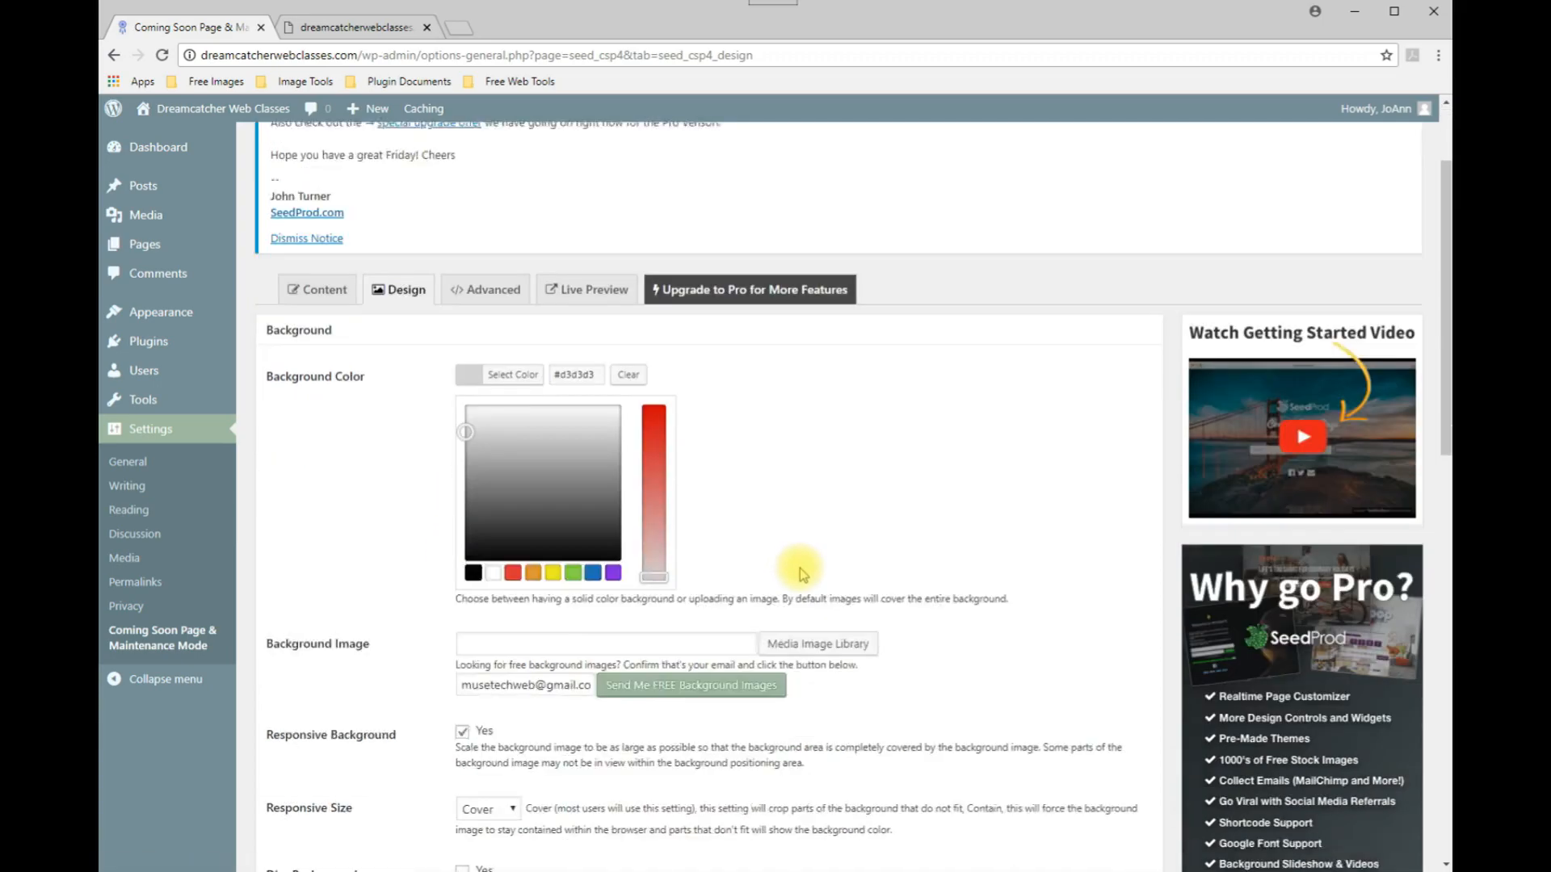
{"action": "left_click", "coordinate": [311, 363]}
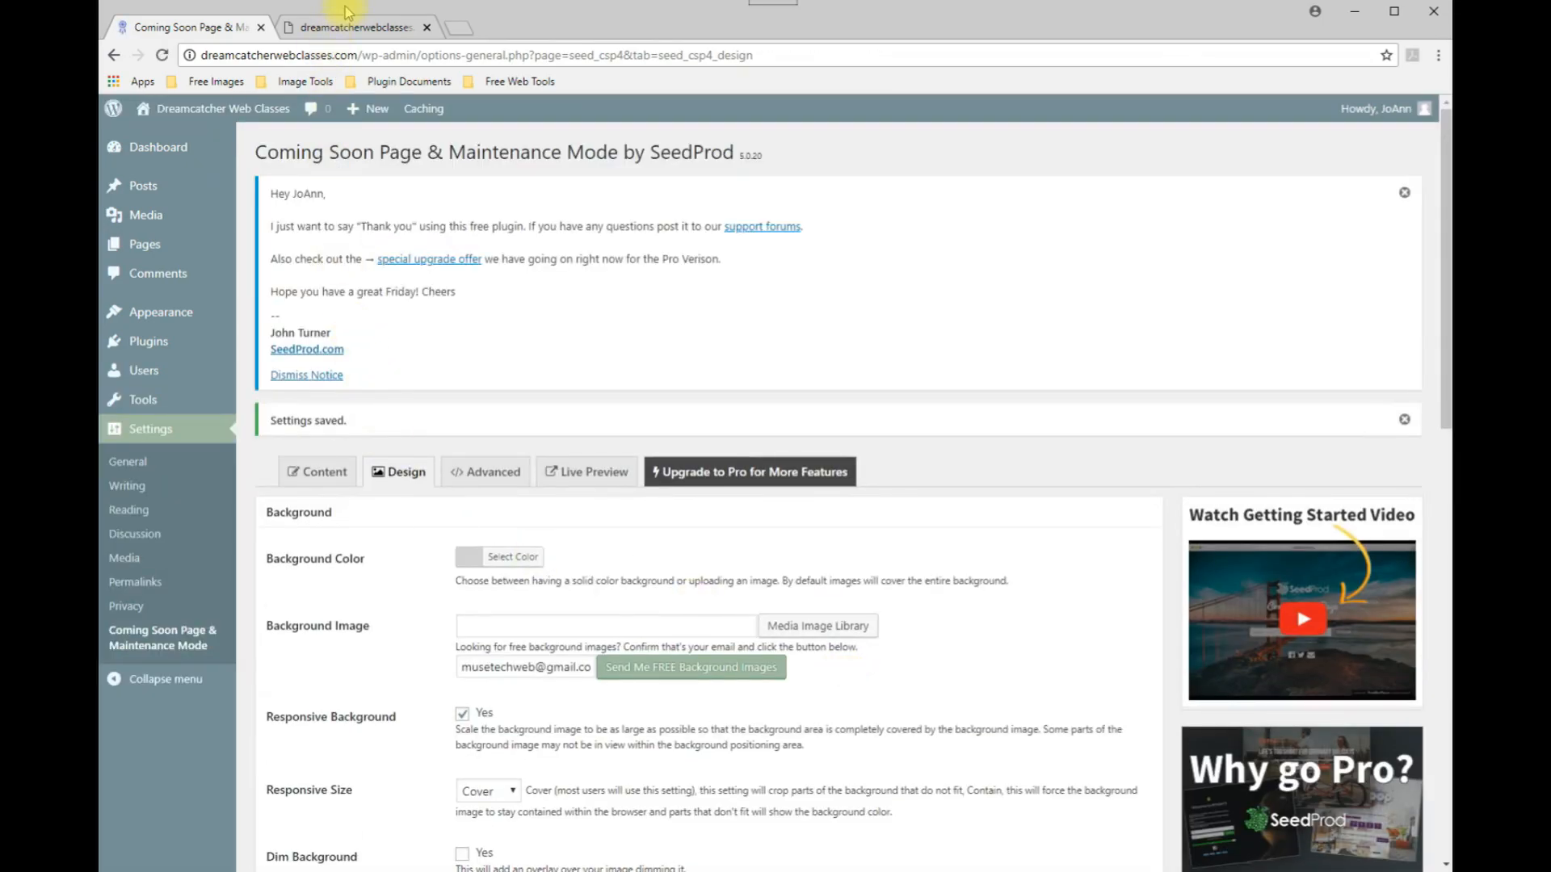
Refresh the live preview, then clear the background colour in the Design settings.
{"action": "left_click", "coordinate": [346, 11]}
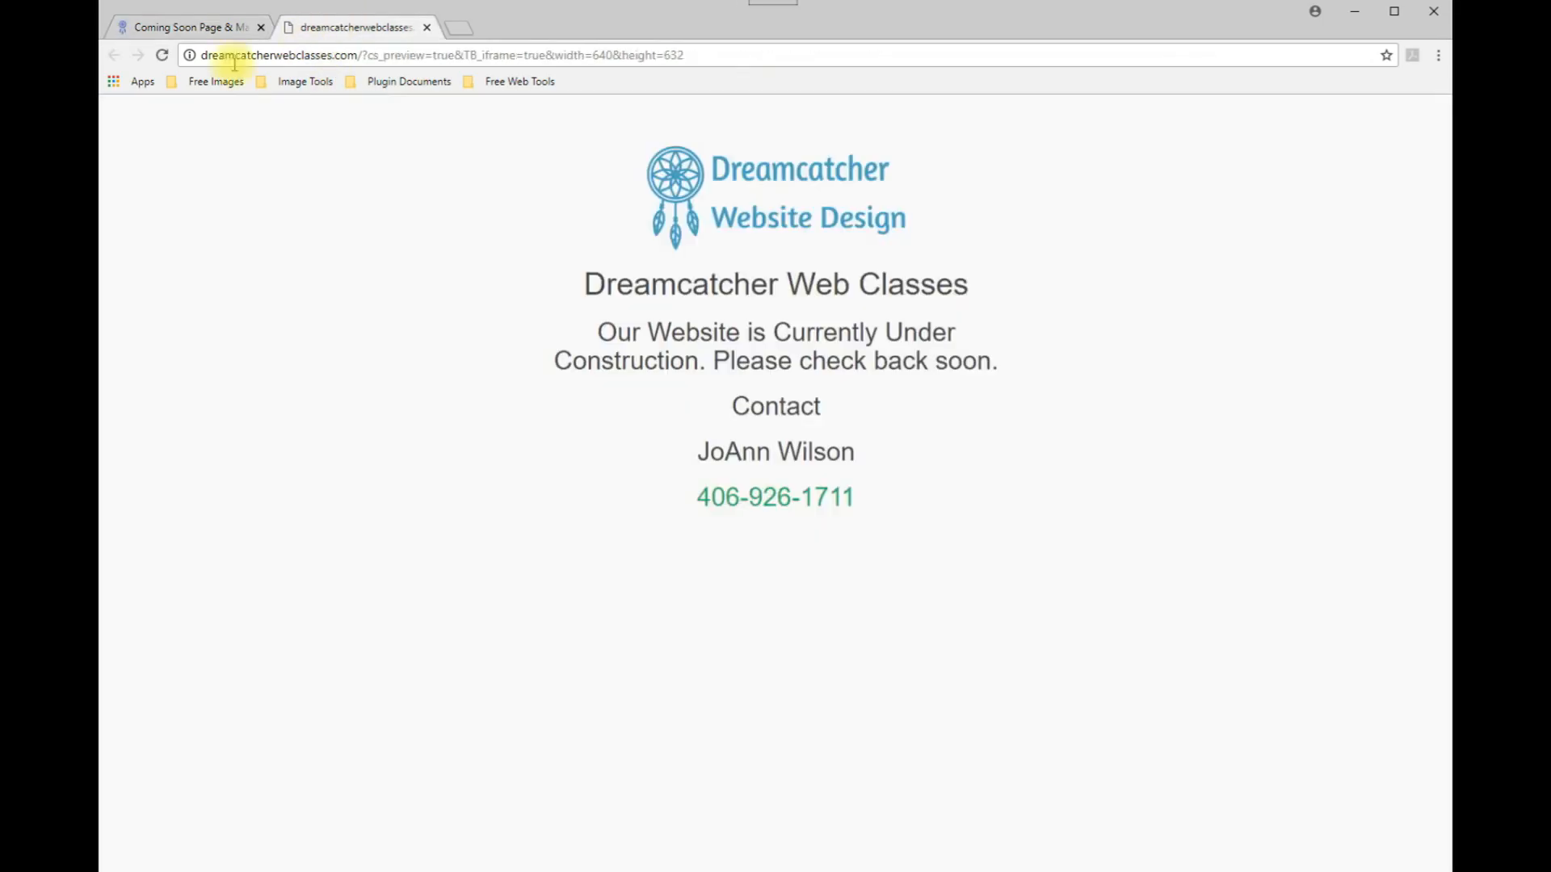
{"action": "left_click", "coordinate": [162, 55]}
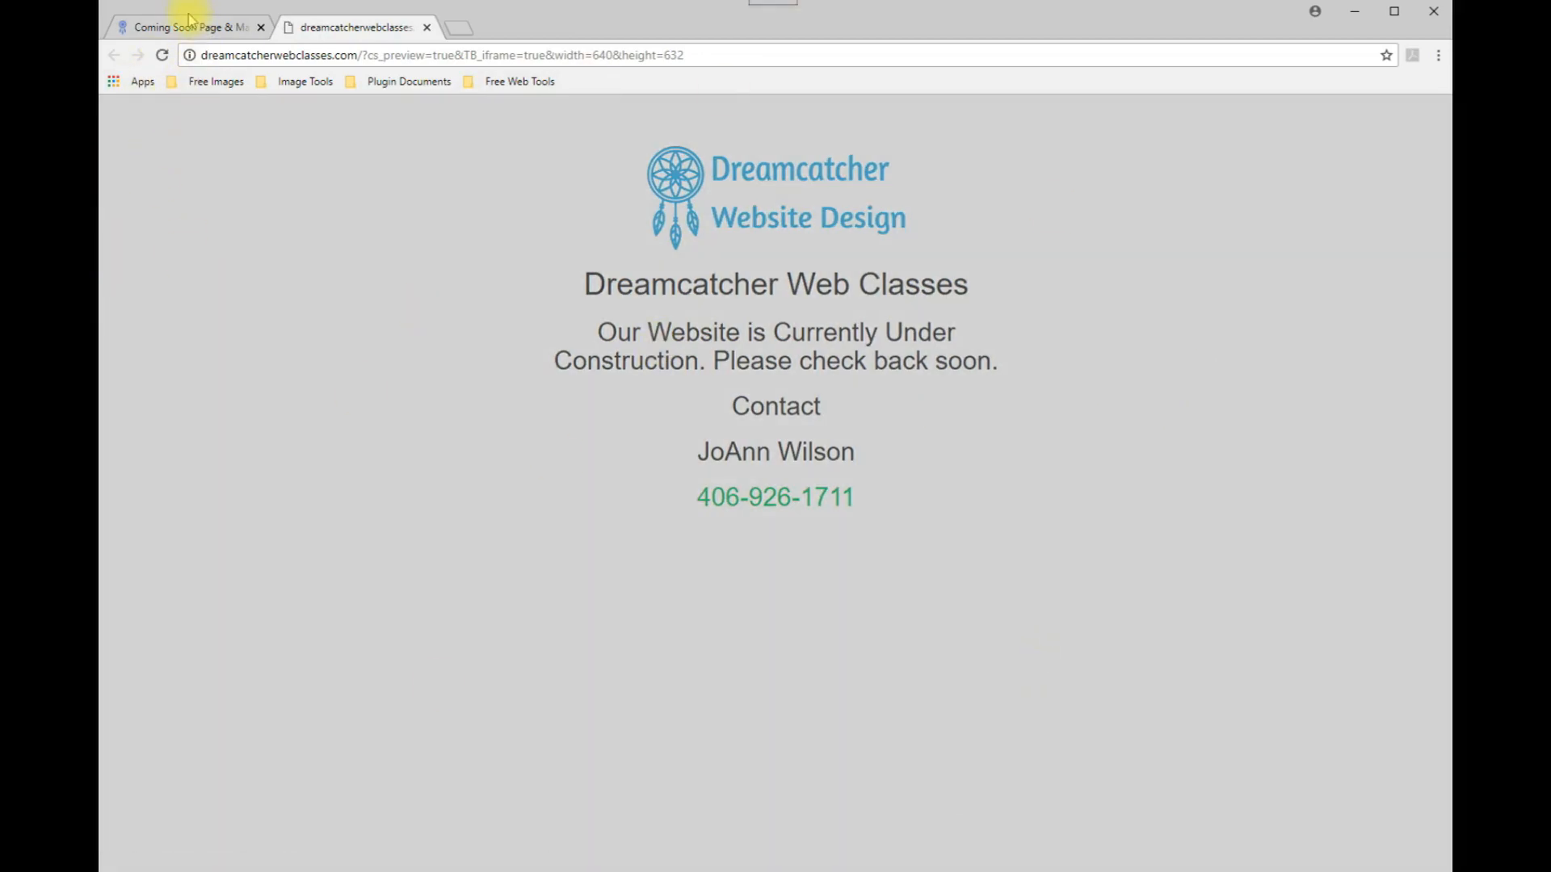
{"action": "left_click", "coordinate": [154, 27]}
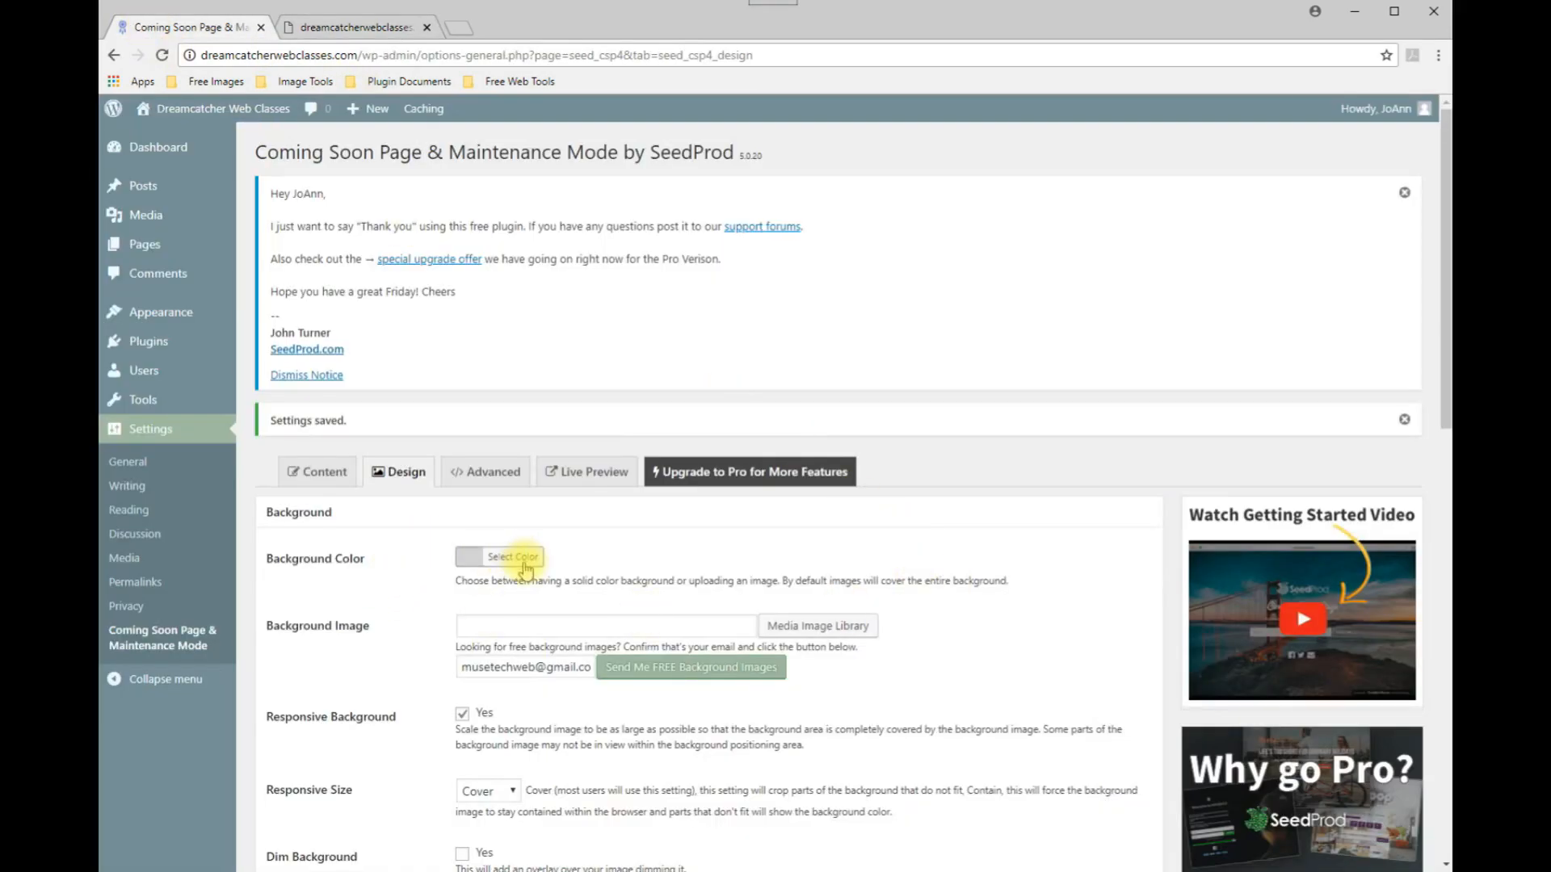
{"action": "left_click", "coordinate": [489, 558]}
{"action": "left_click", "coordinate": [623, 558]}
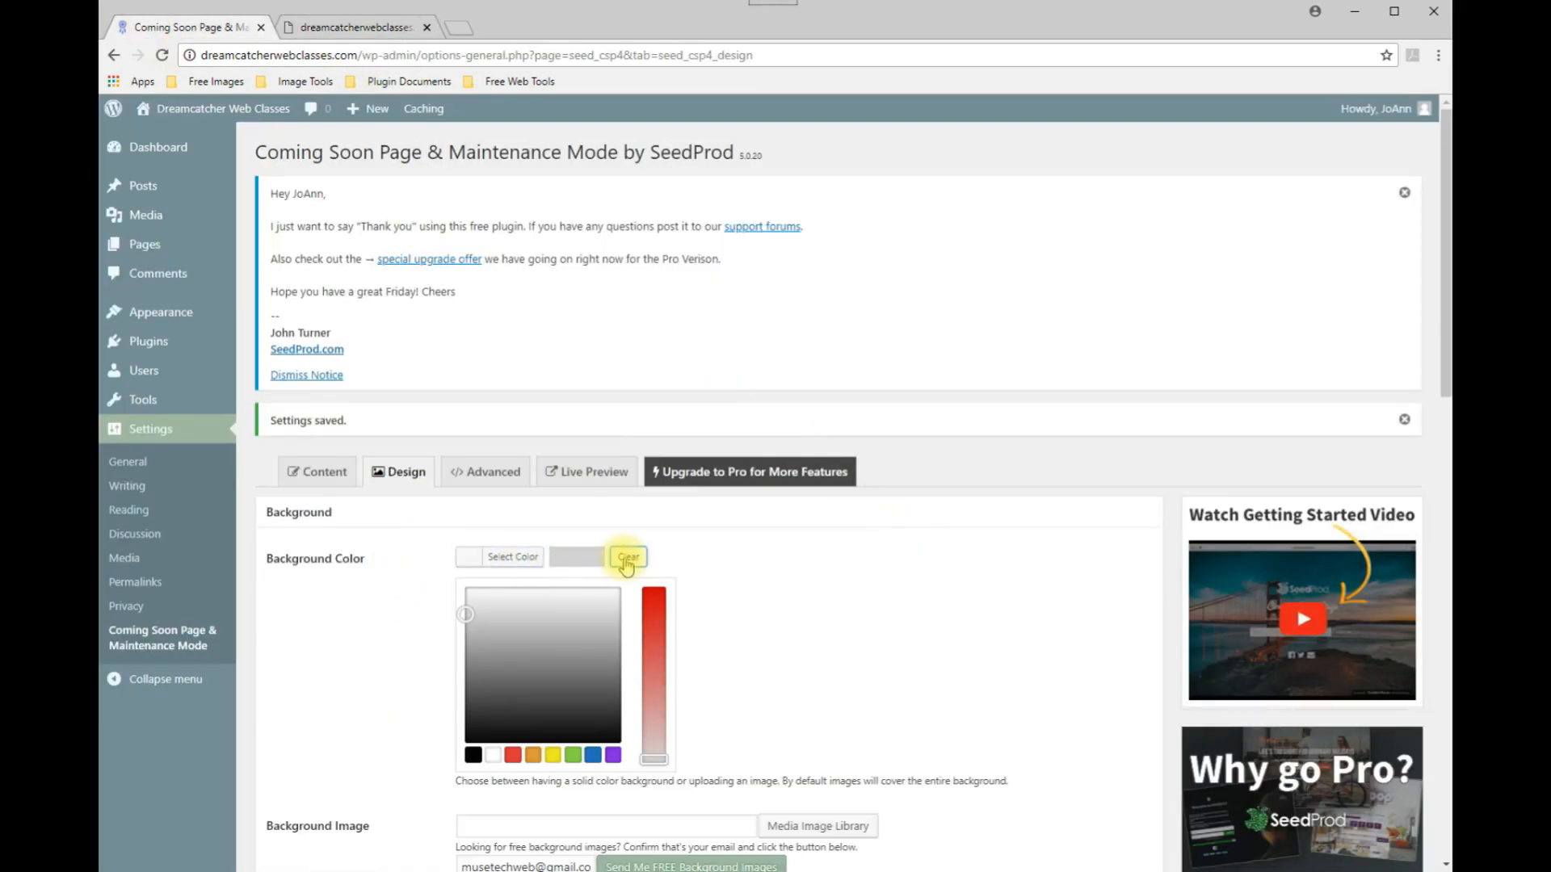
Upload dreamcatcher-web-classes-bg.jpg from the June 2018 Class Images folder as the background image.
{"action": "scroll", "coordinate": [874, 598], "scroll_direction": "down", "scroll_amount": 3}
{"action": "scroll", "coordinate": [878, 604], "scroll_direction": "down", "scroll_amount": 1}
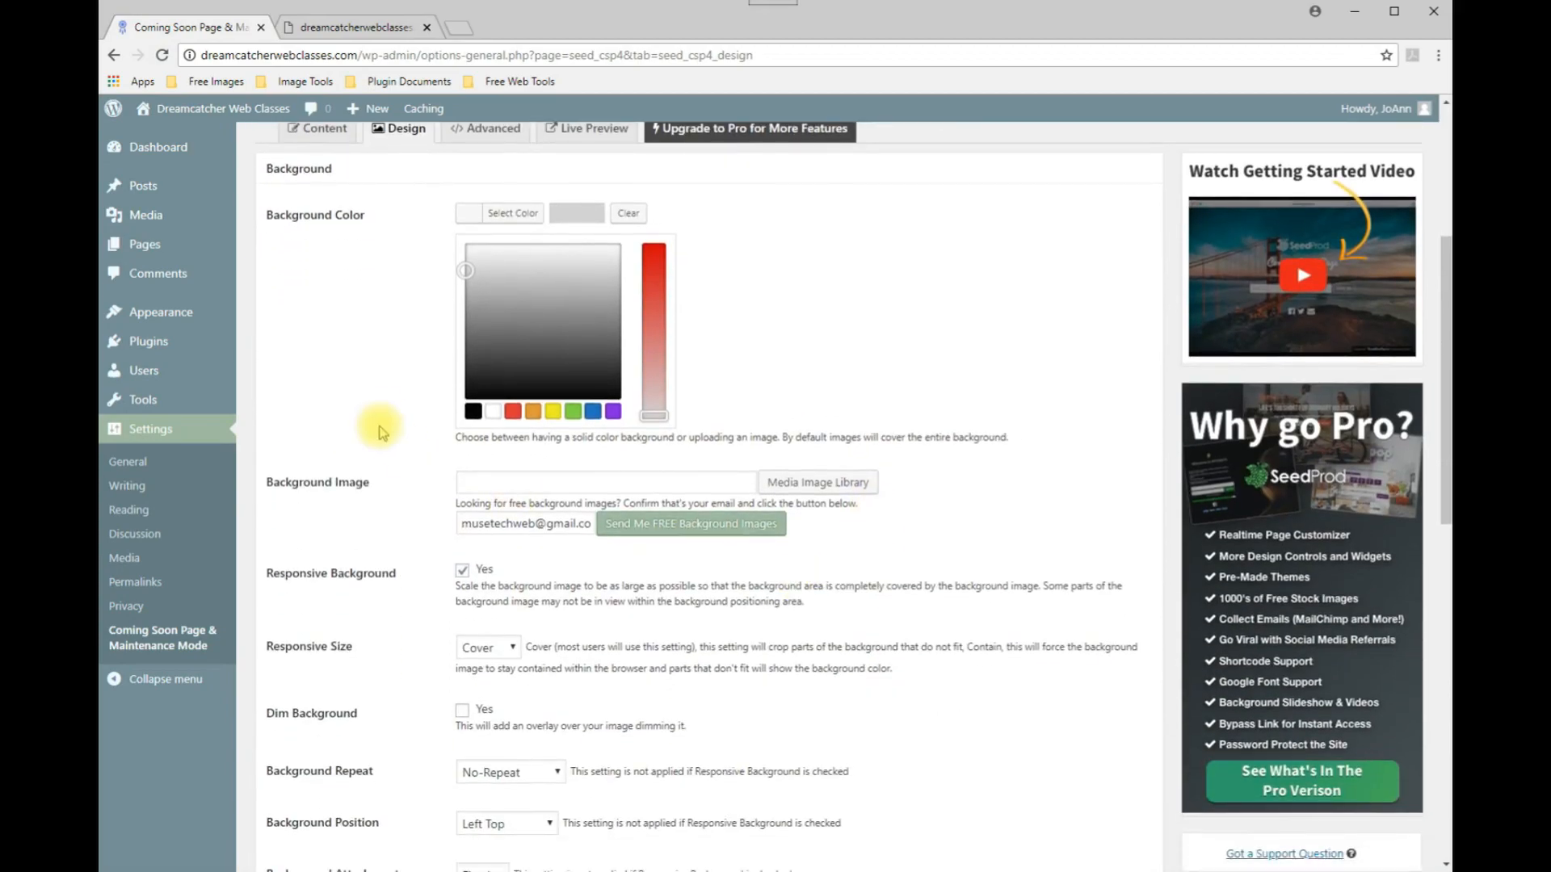
{"action": "left_click", "coordinate": [470, 485]}
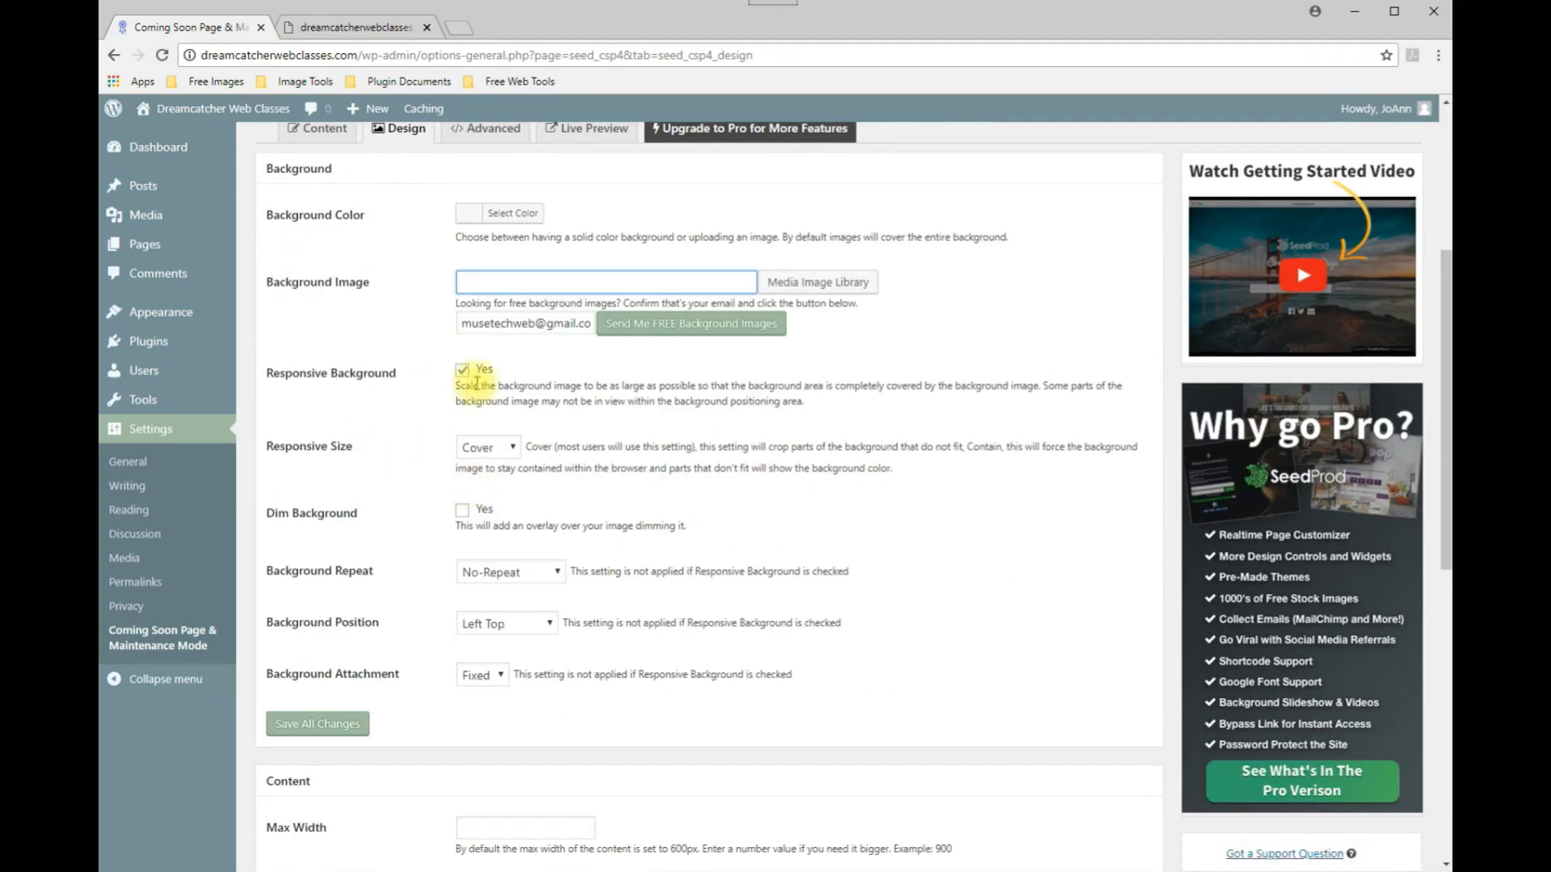
{"action": "left_click", "coordinate": [810, 284]}
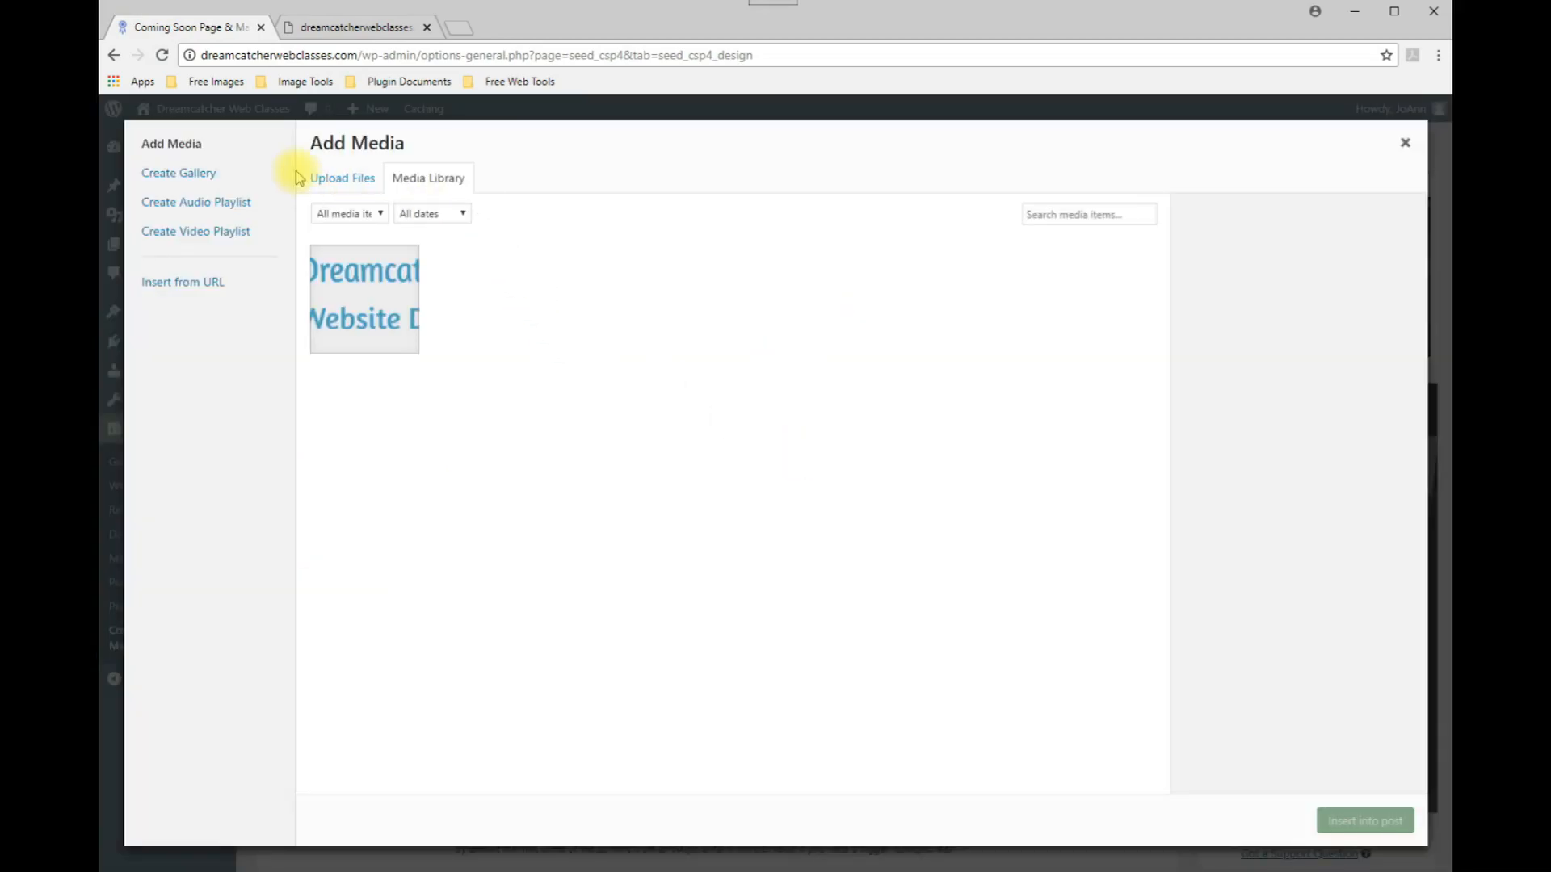
{"action": "left_click", "coordinate": [337, 184]}
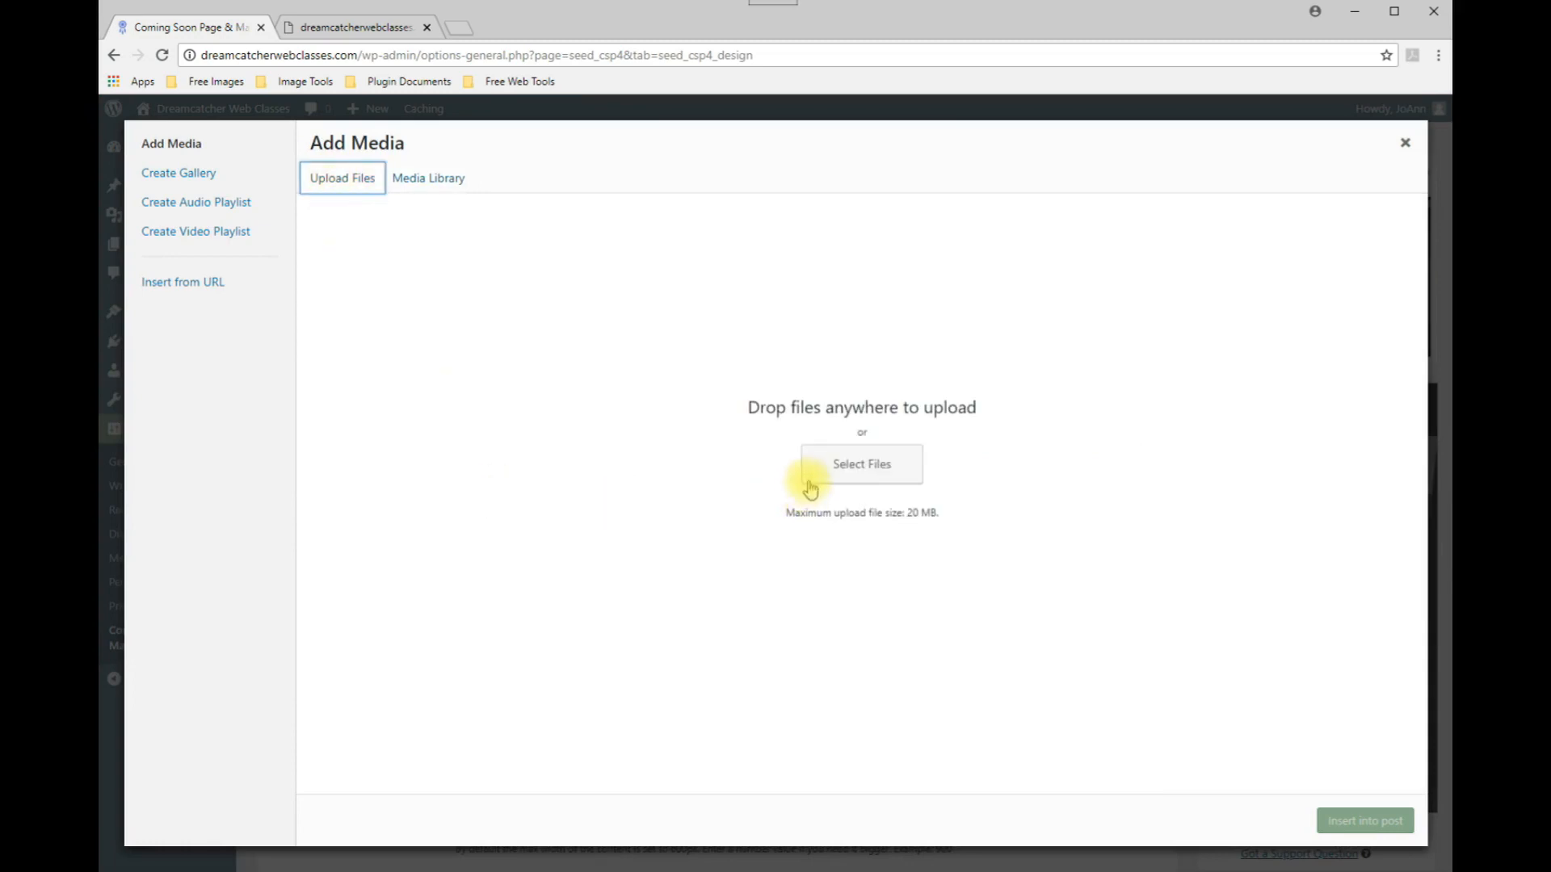
{"action": "left_click", "coordinate": [855, 475]}
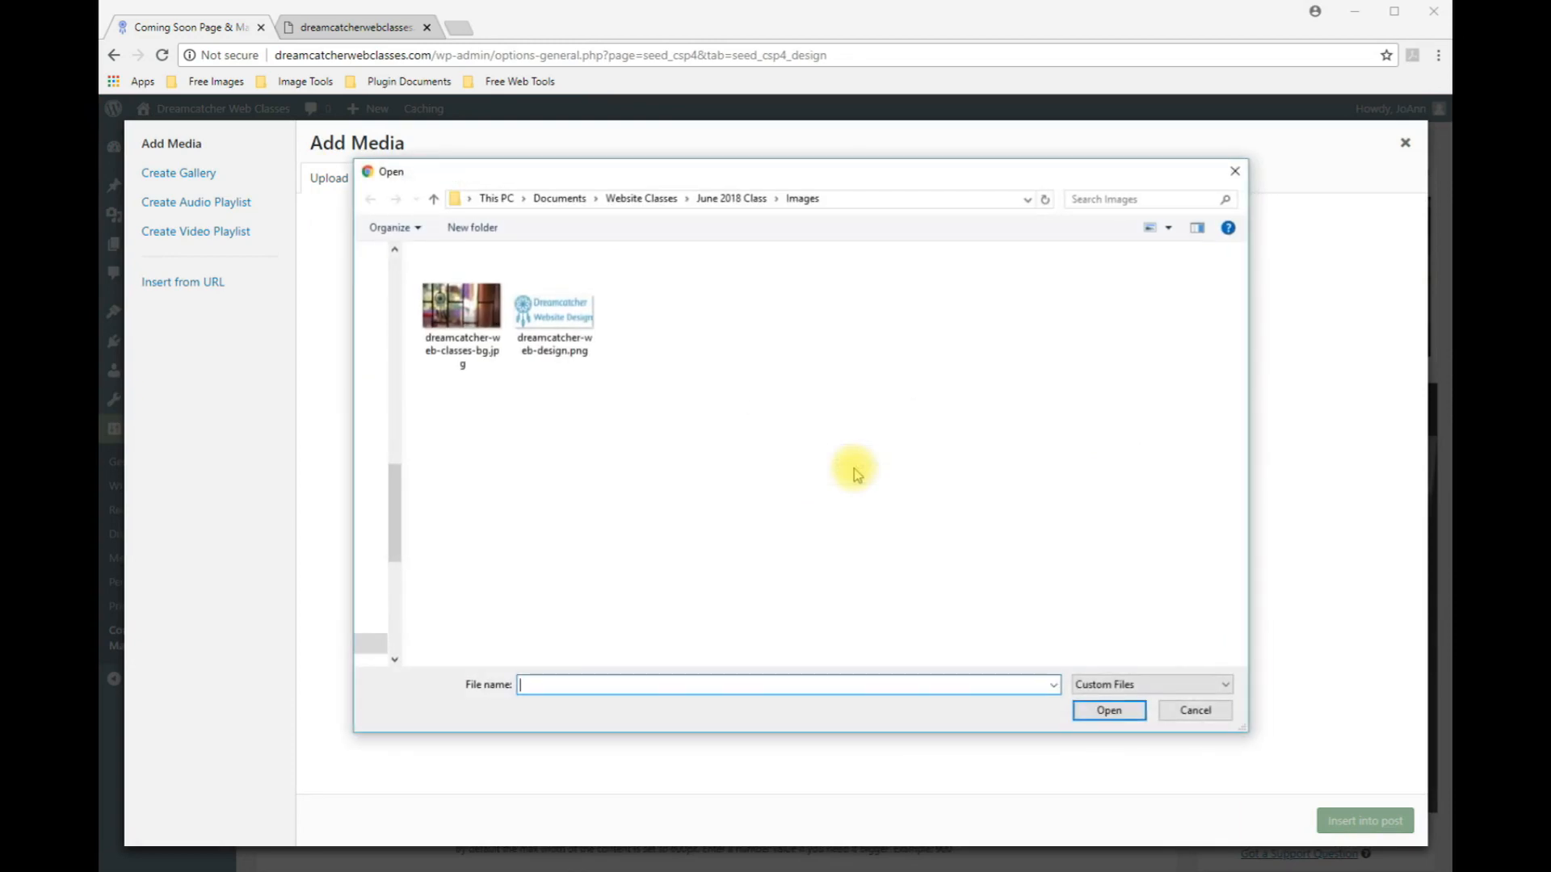
{"action": "left_click", "coordinate": [458, 307]}
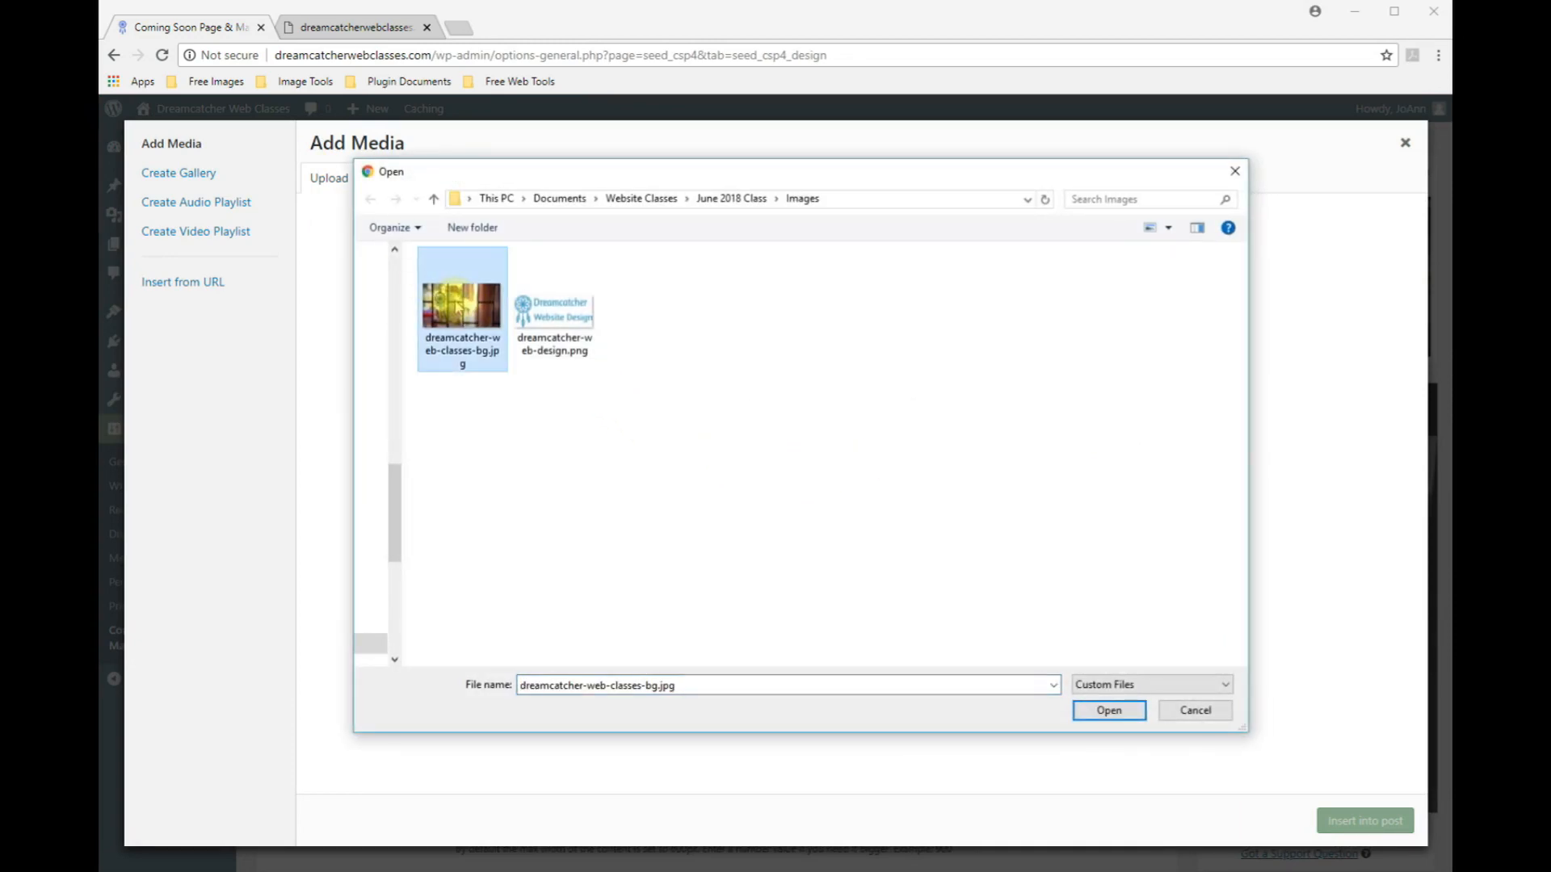
{"action": "left_click", "coordinate": [1111, 710]}
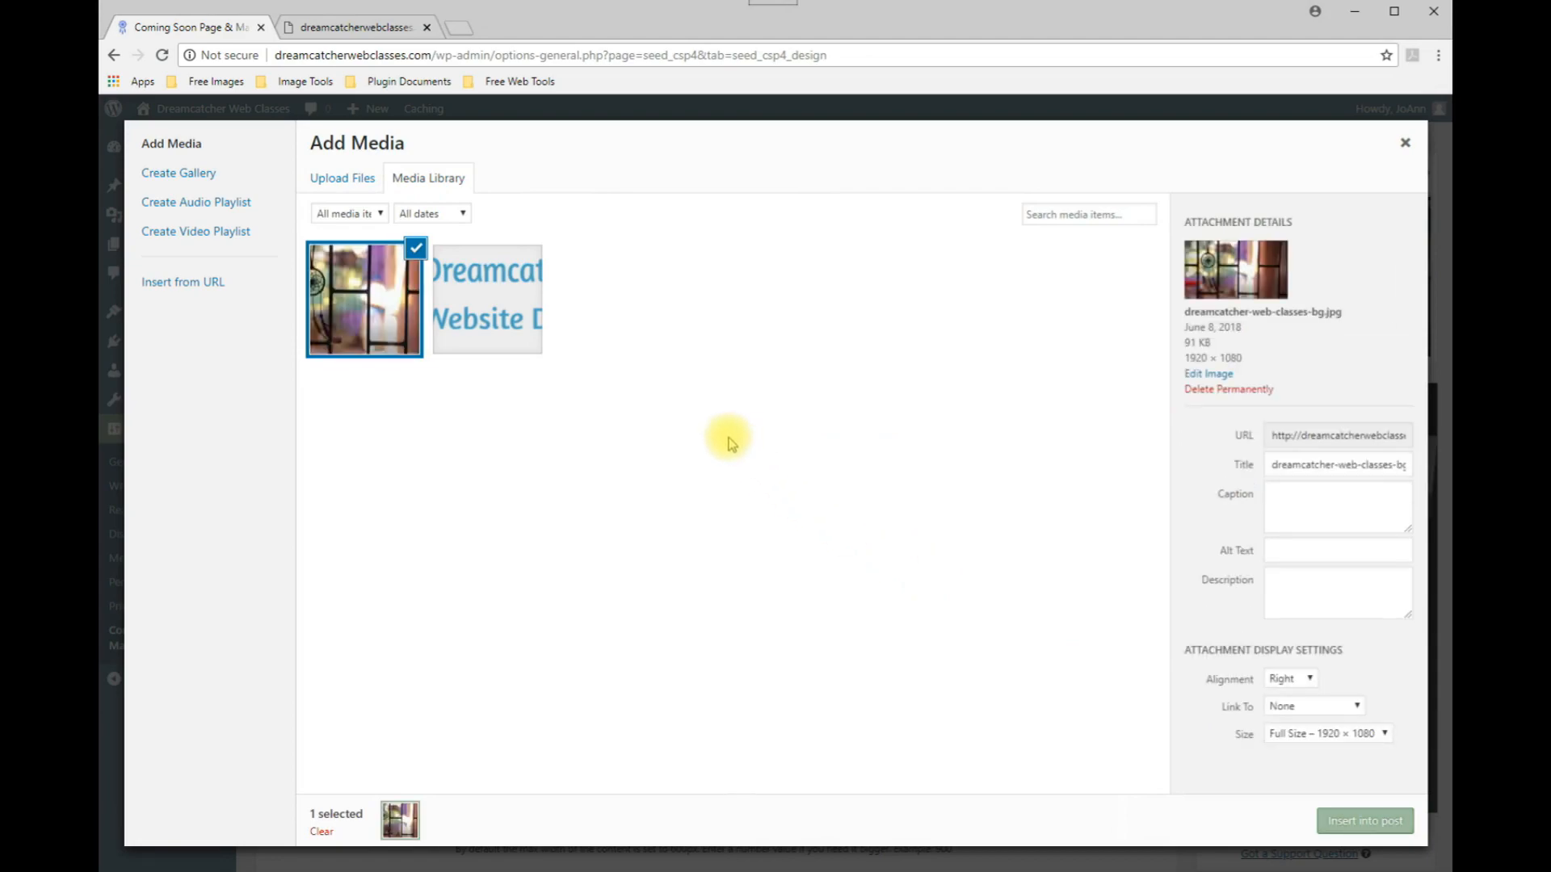
Enter 'Website Classes Online' as the background image's alt text.
{"action": "left_click", "coordinate": [1290, 553]}
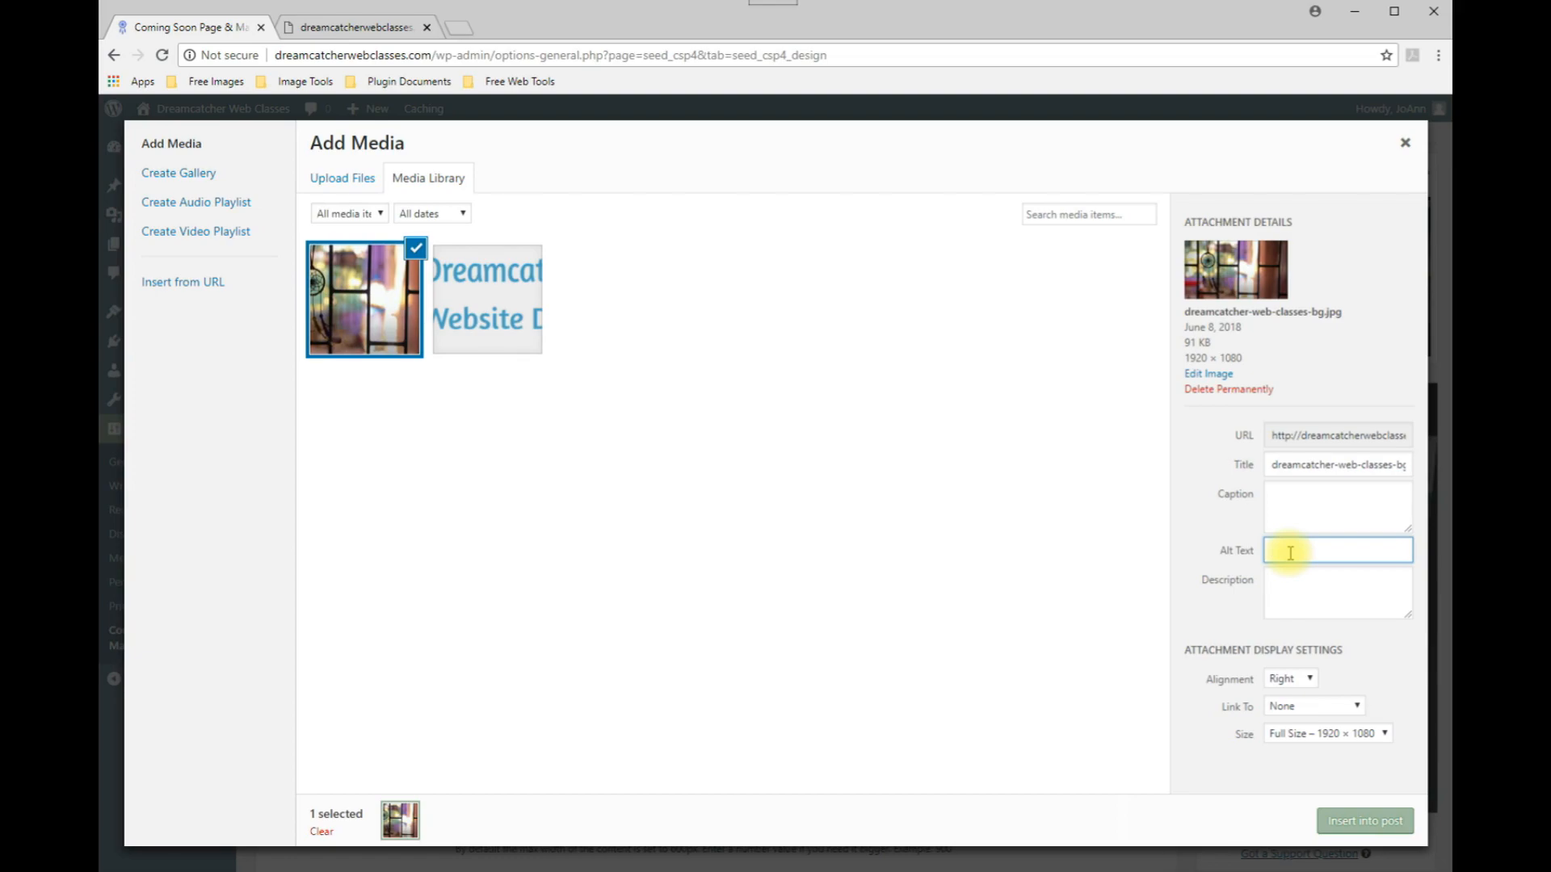
{"action": "type", "text": "Website Classes Online"}
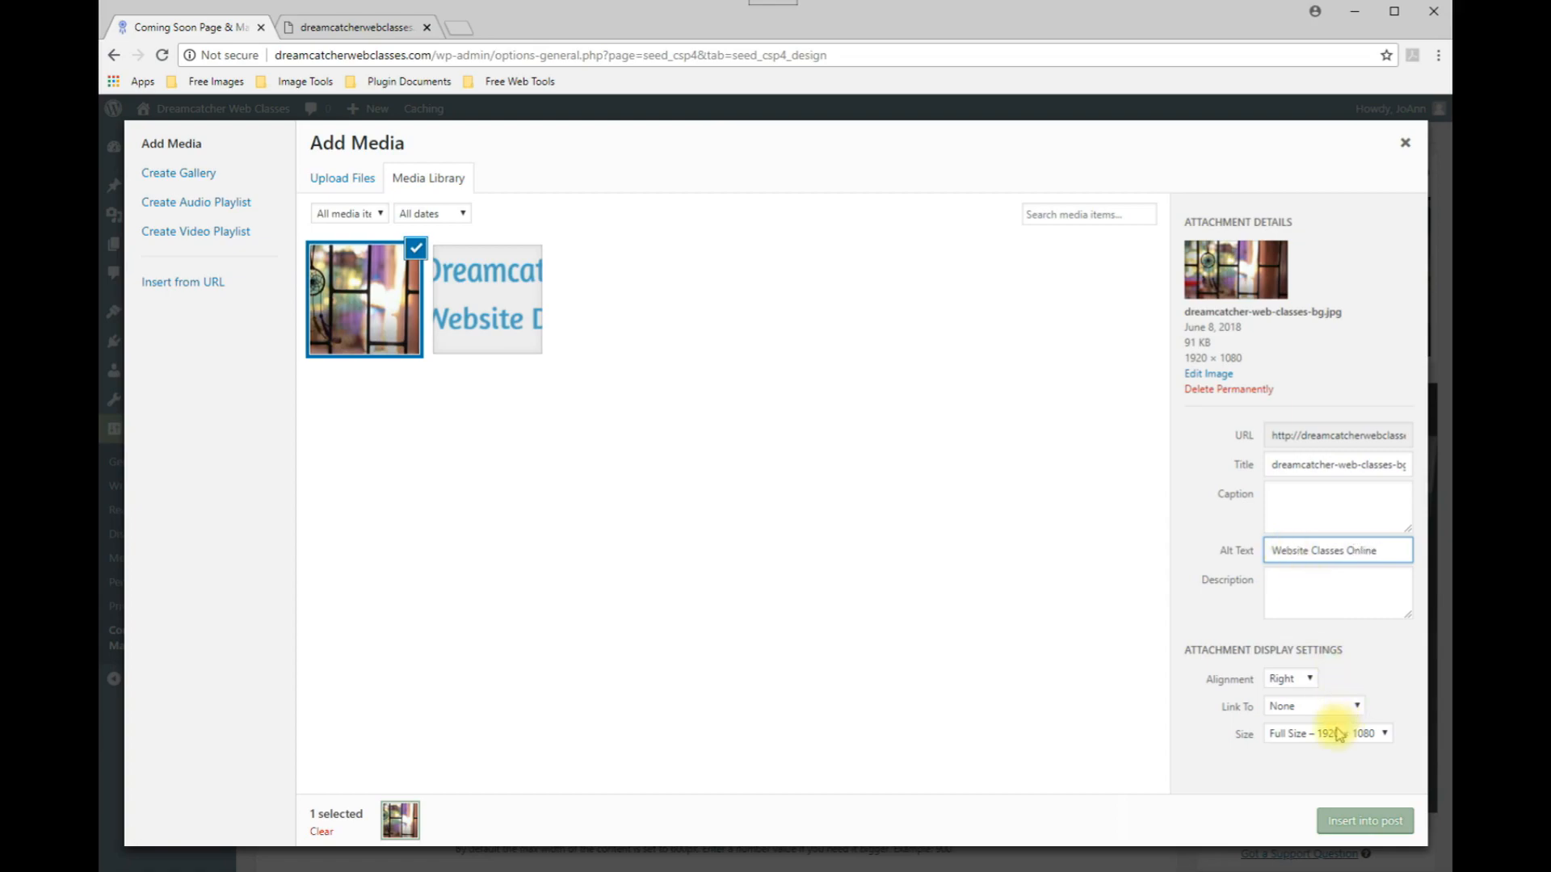
Insert the chosen image as the background image and clear the e-mail address field beneath it.
{"action": "left_click", "coordinate": [1339, 822]}
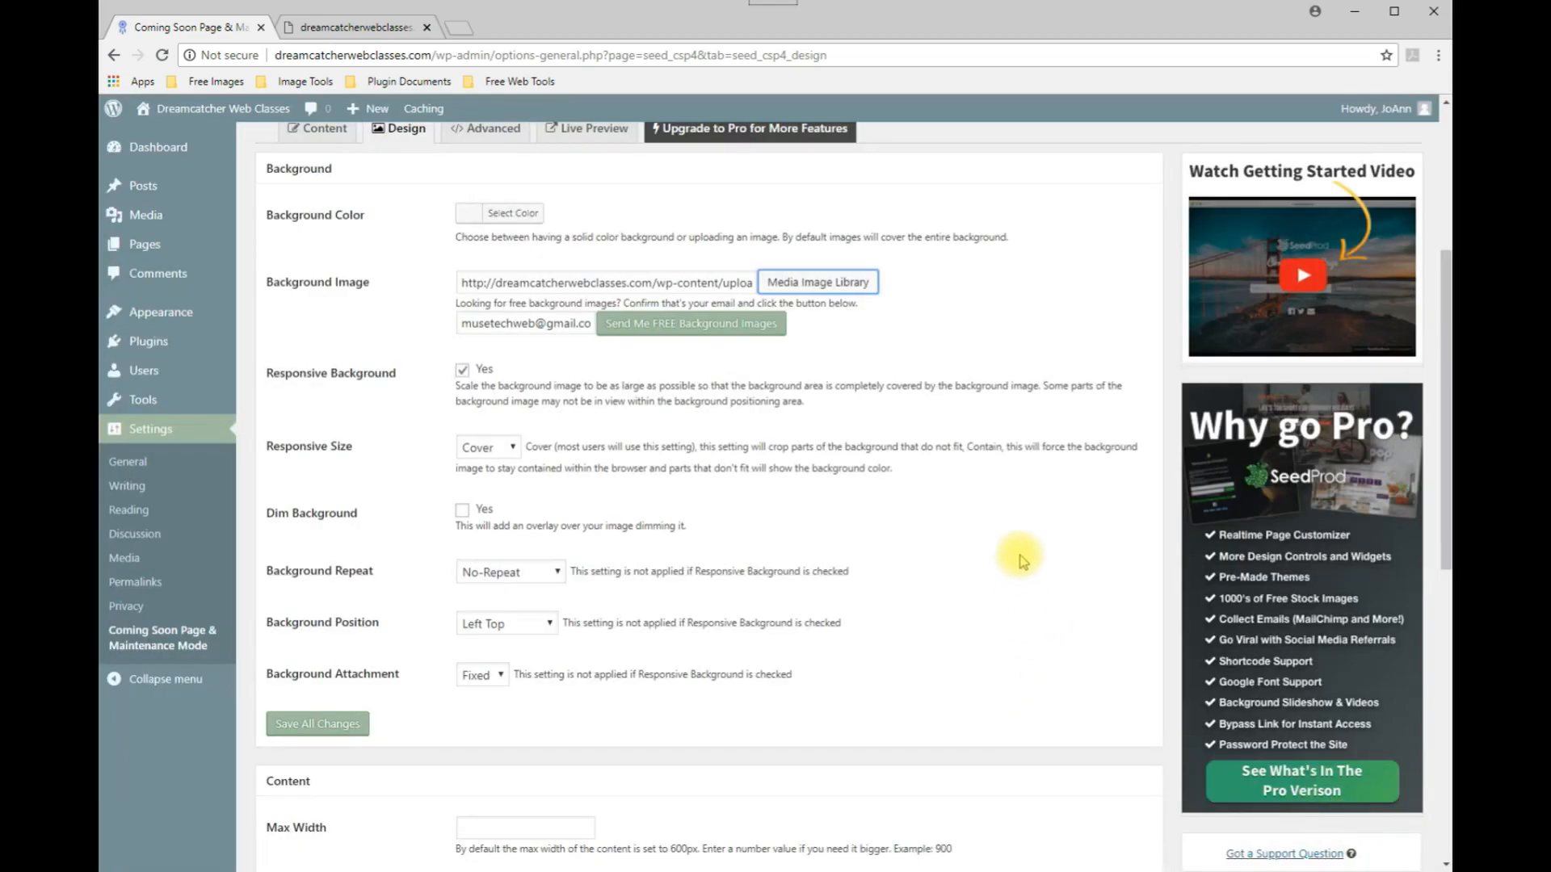
{"action": "left_click", "coordinate": [463, 326]}
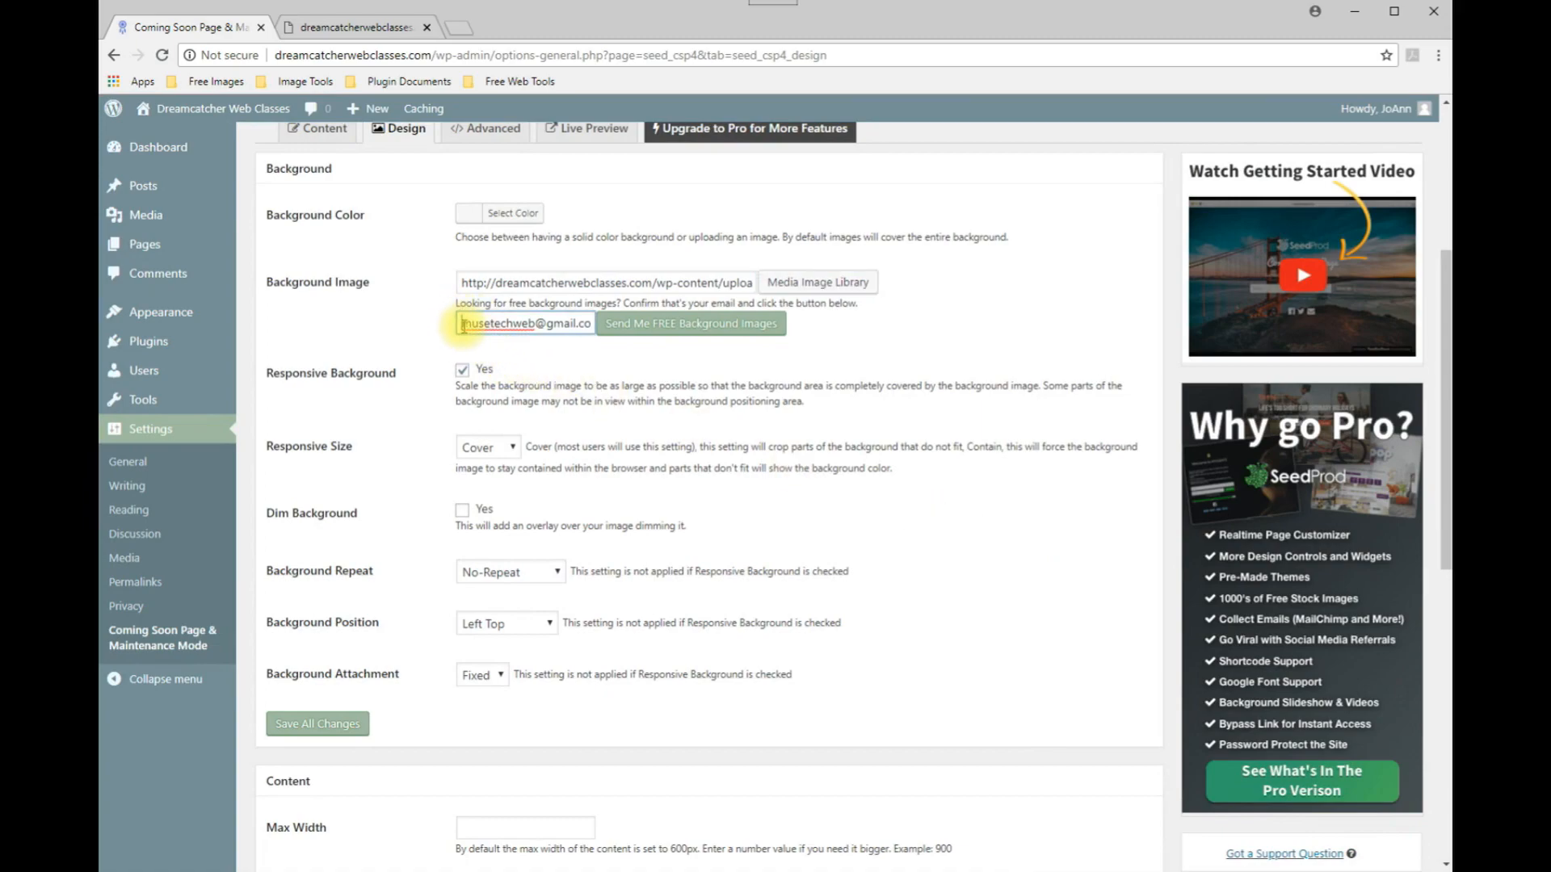
{"action": "left_click_drag", "start_coordinate": [463, 326], "coordinate": [549, 355]}
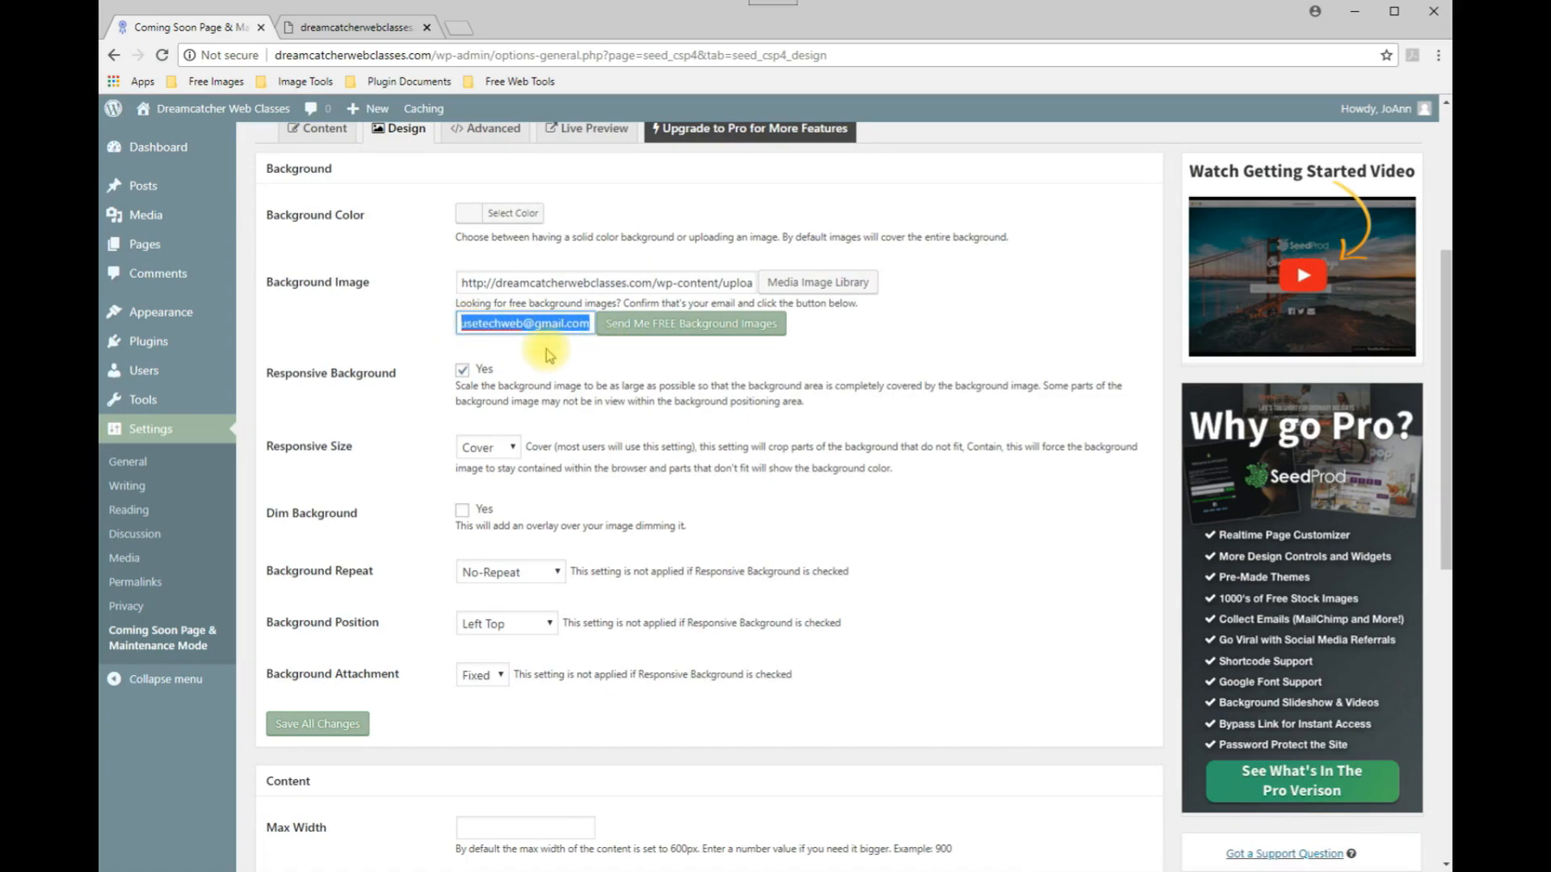
{"action": "key", "text": "Delete"}
{"action": "left_click", "coordinate": [353, 311]}
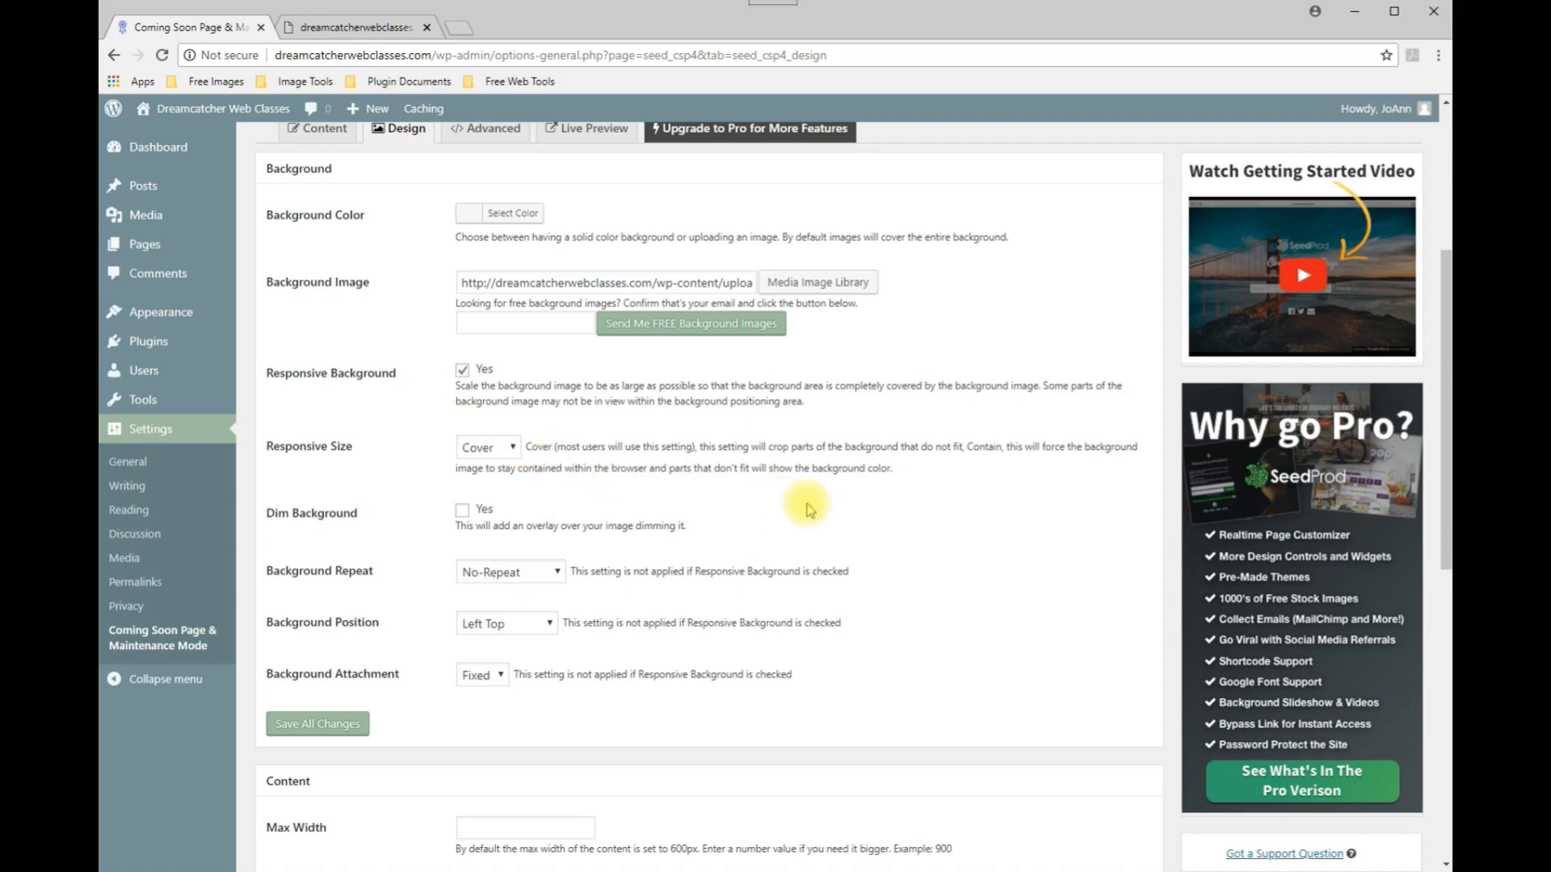
Set the background position to Center Top and save all changes.
{"action": "scroll", "coordinate": [963, 511], "scroll_direction": "down", "scroll_amount": 2}
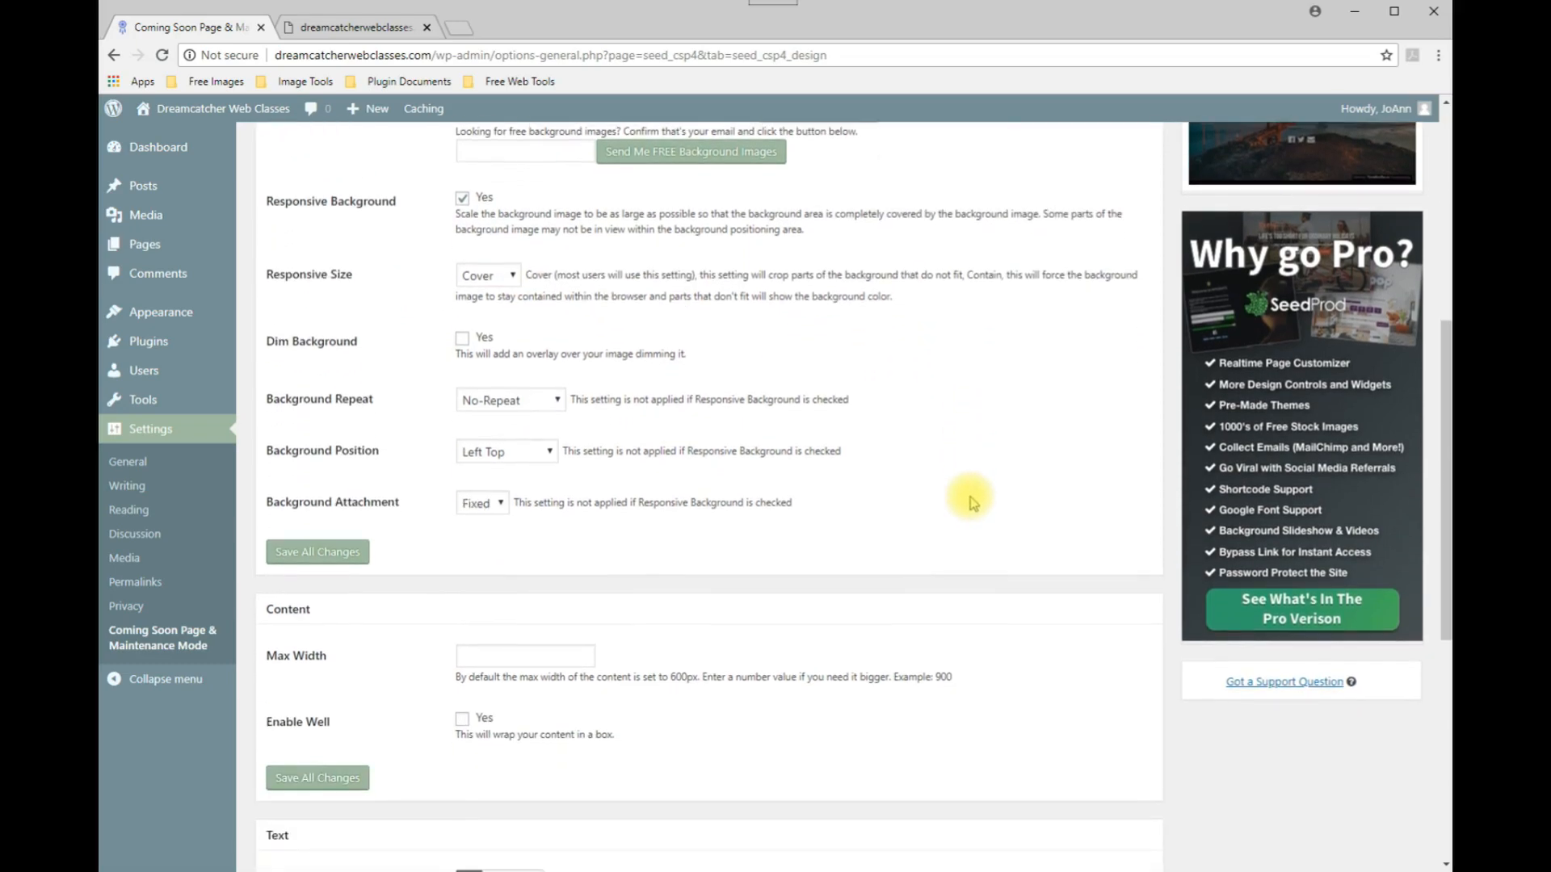
{"action": "left_click", "coordinate": [549, 457]}
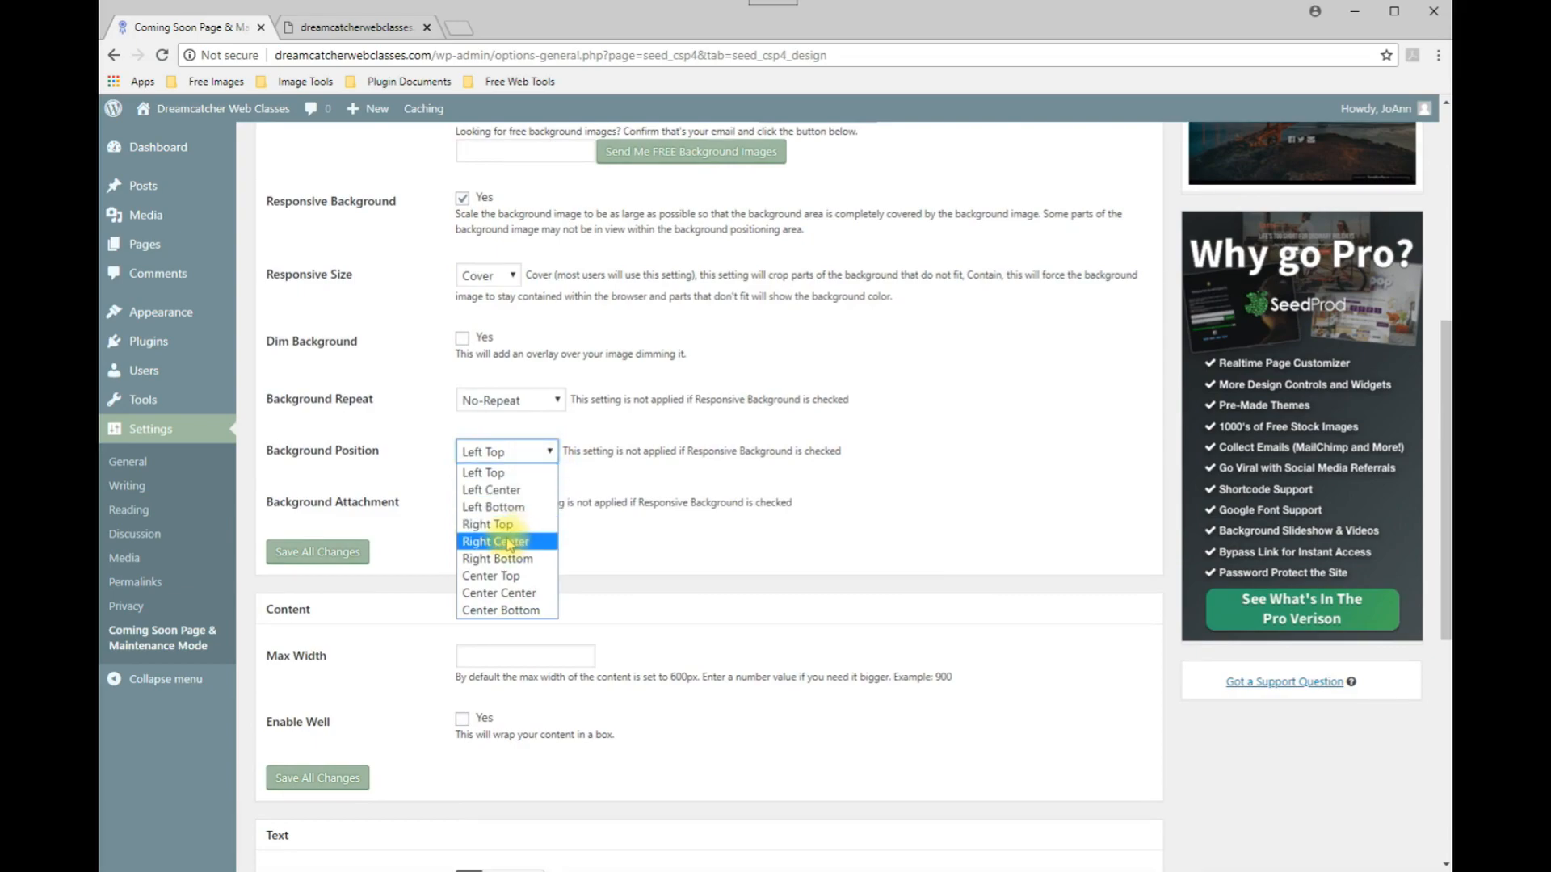
{"action": "left_click", "coordinate": [480, 578]}
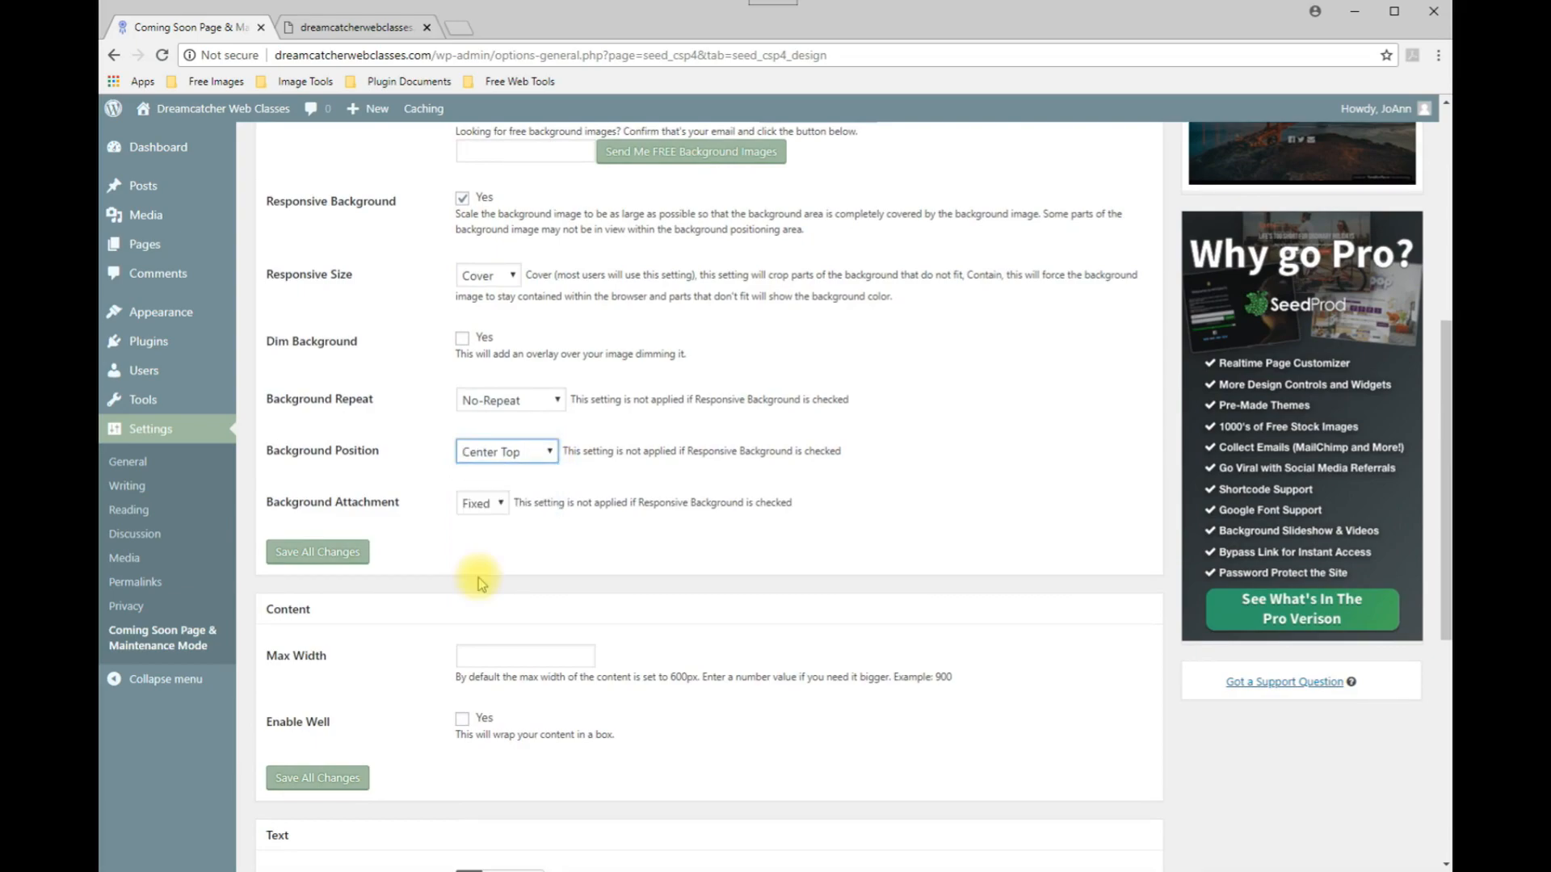
{"action": "left_click", "coordinate": [886, 462]}
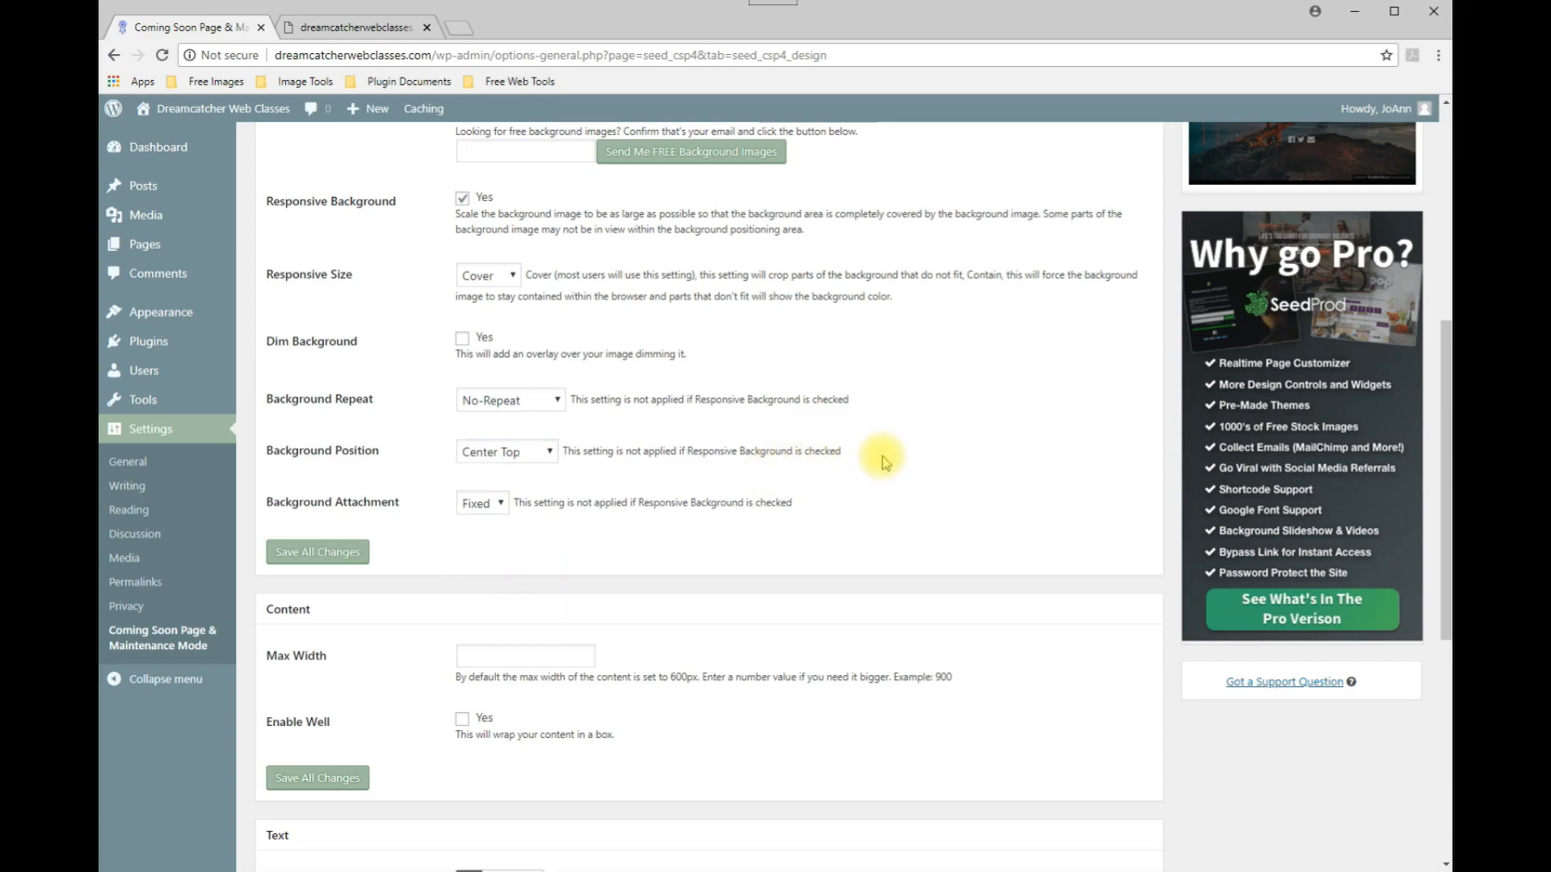
{"action": "left_click", "coordinate": [317, 549]}
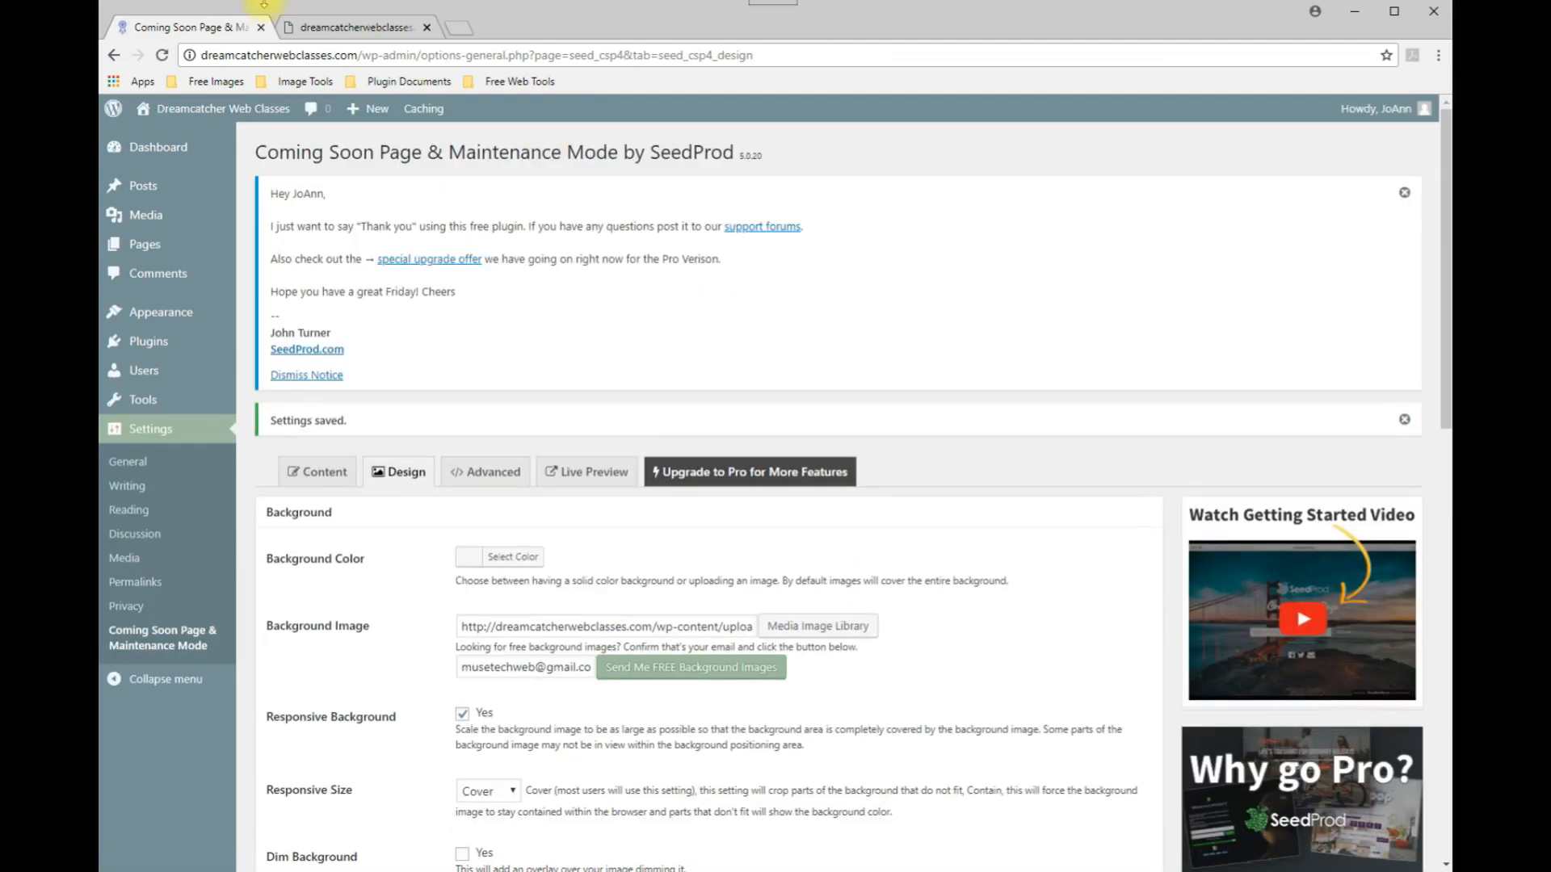
Refresh the live preview and compare it with the Coming Soon sample page image.
{"action": "left_click", "coordinate": [355, 26]}
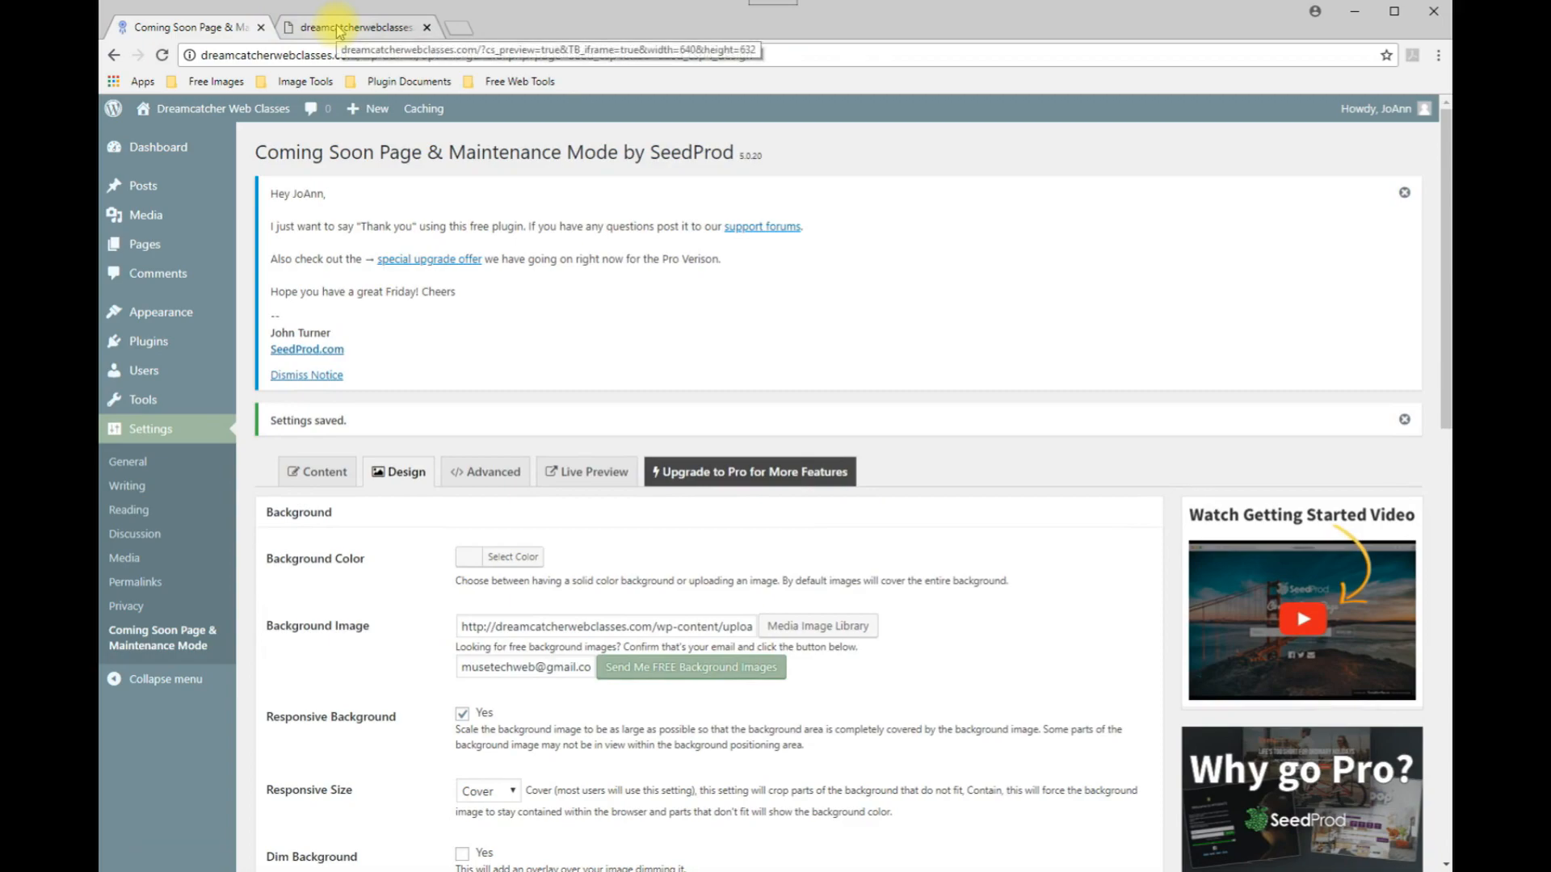
{"action": "left_click", "coordinate": [162, 58]}
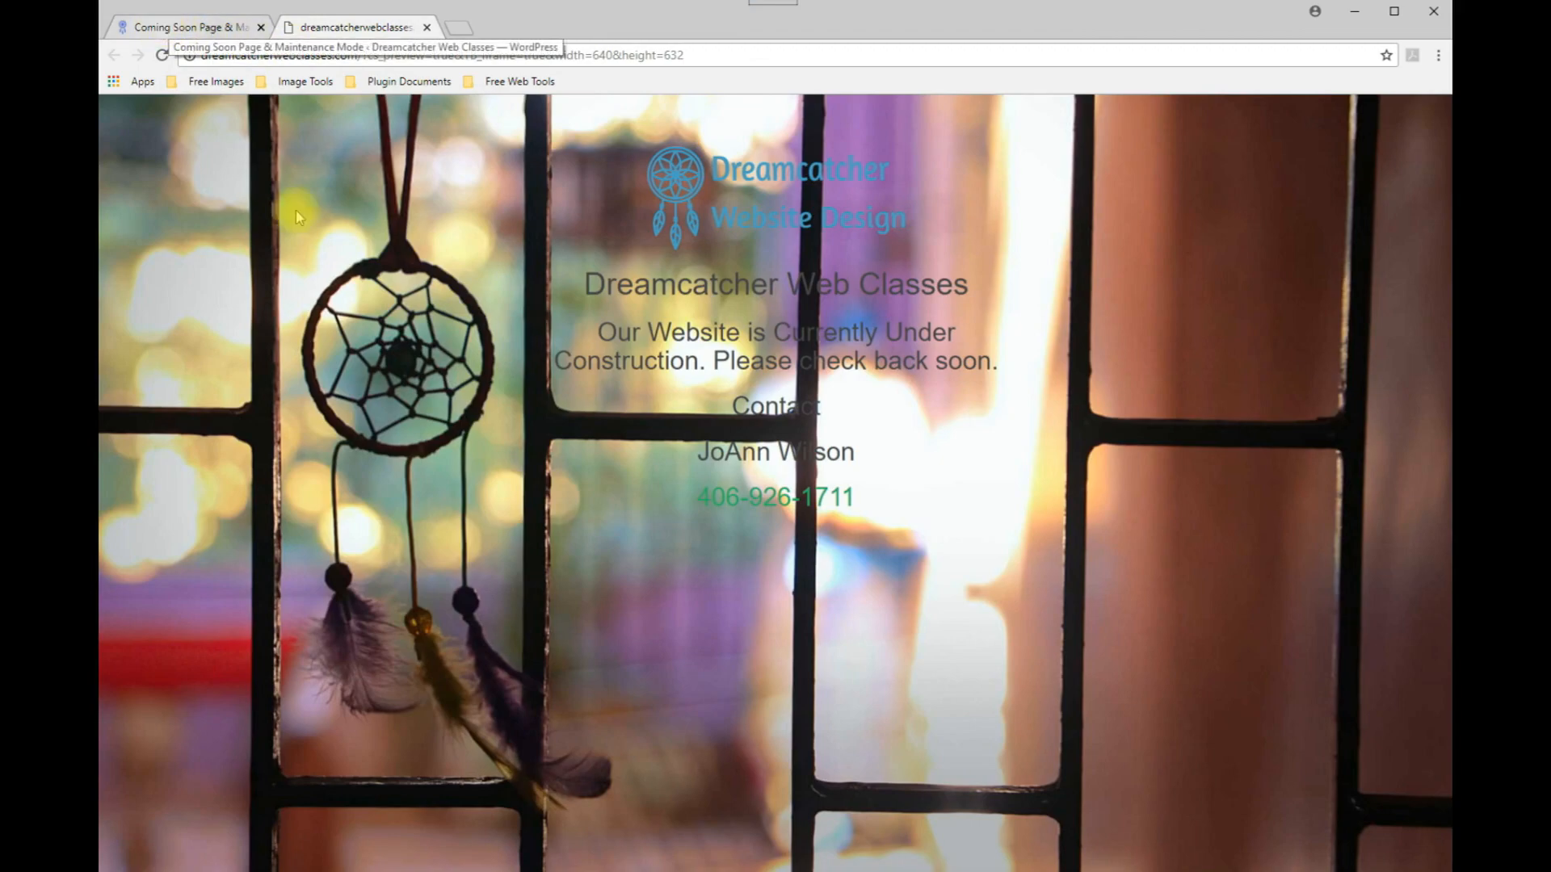
{"action": "left_click", "coordinate": [1260, 871]}
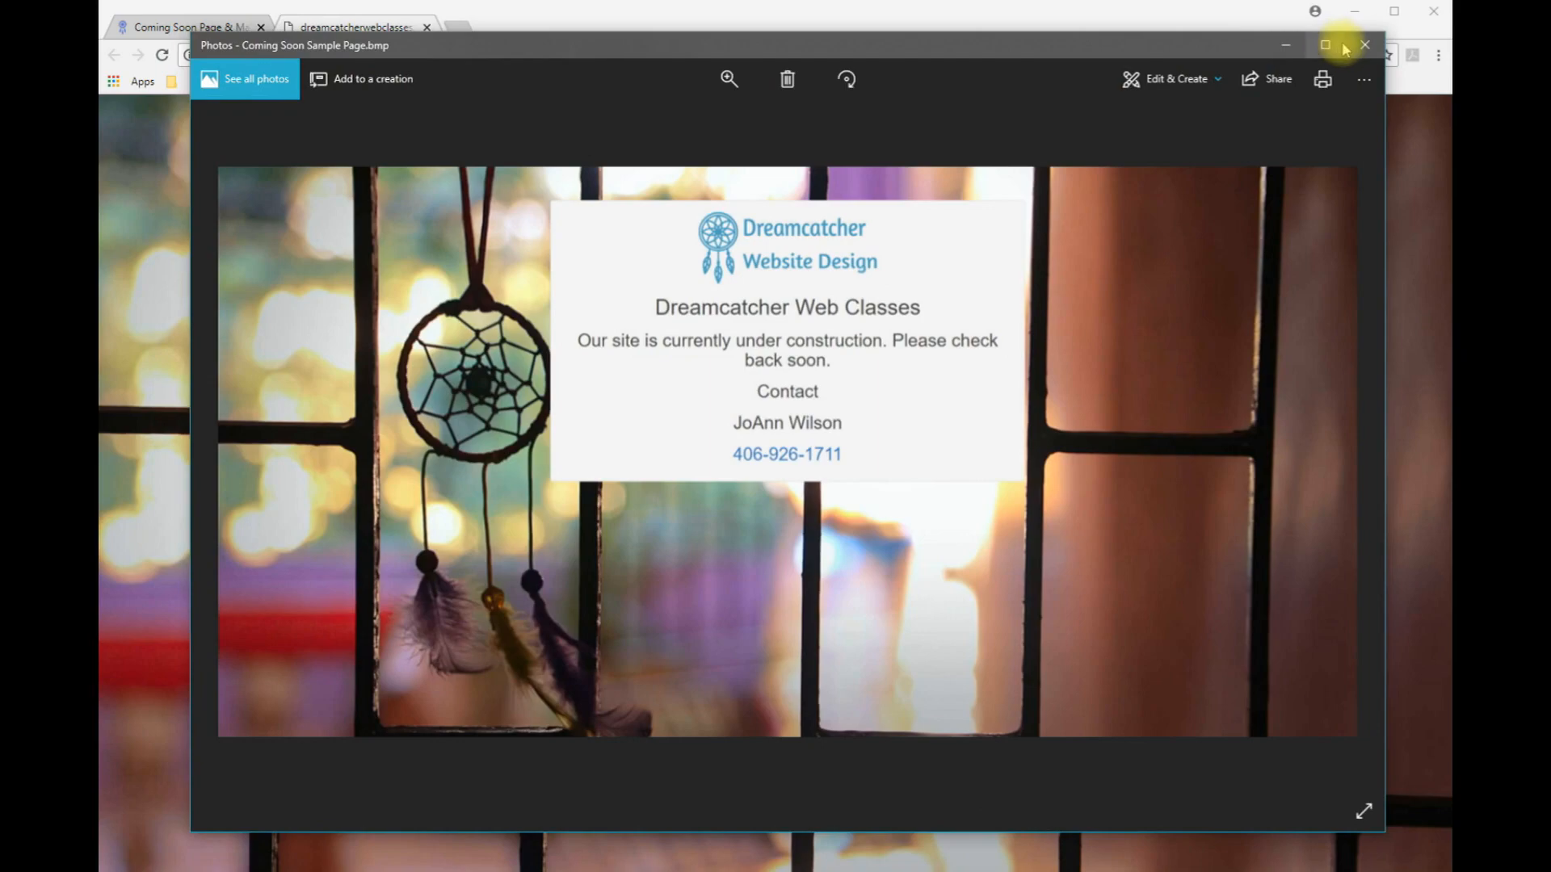
{"action": "left_click", "coordinate": [1285, 47]}
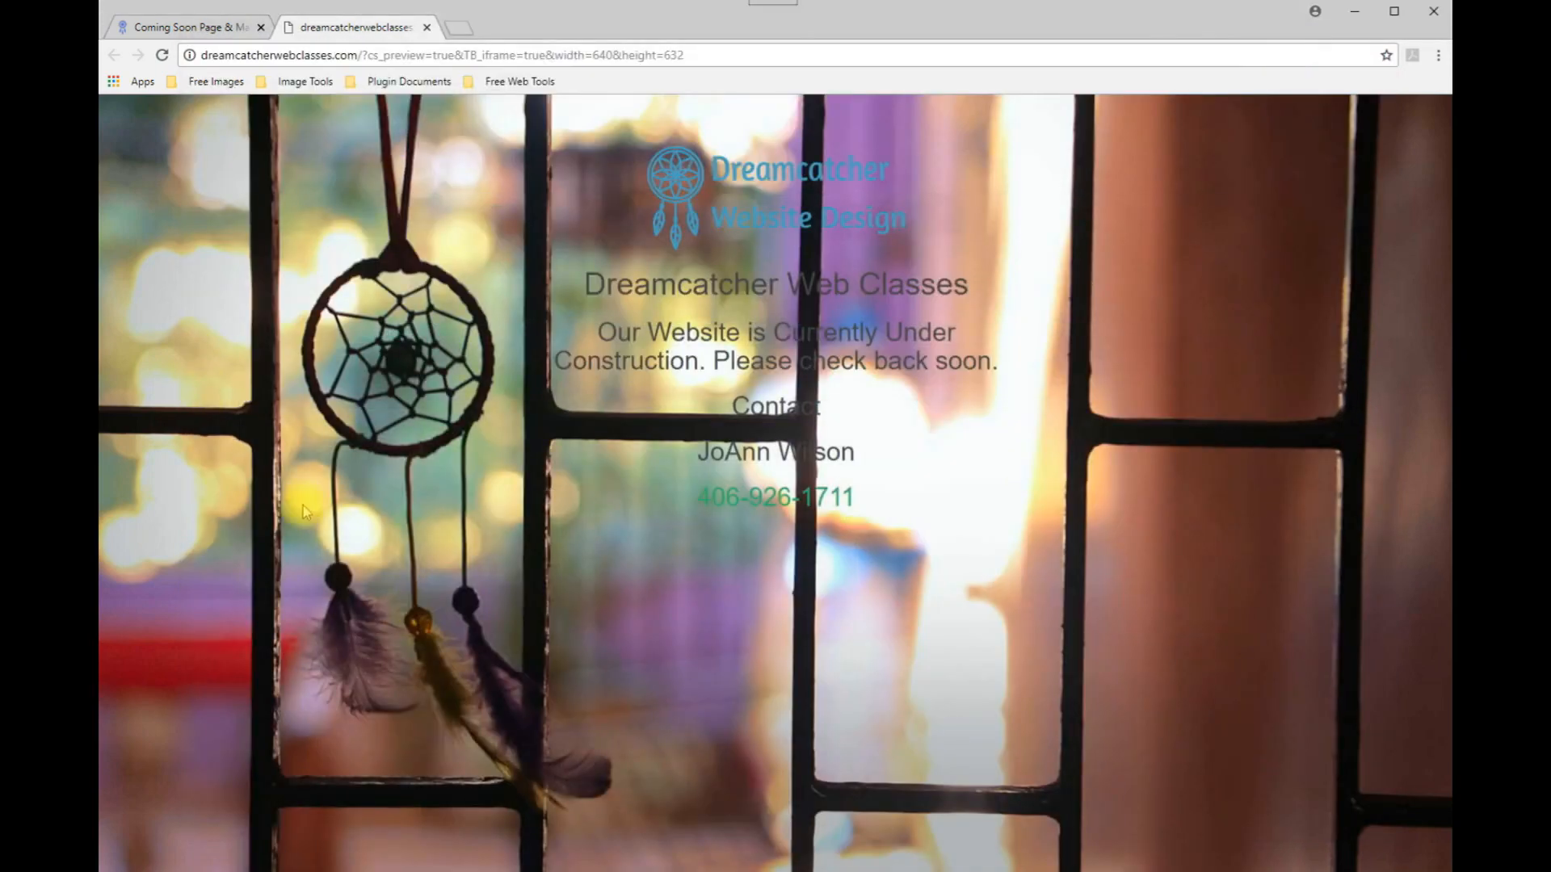
{"action": "left_click", "coordinate": [178, 33]}
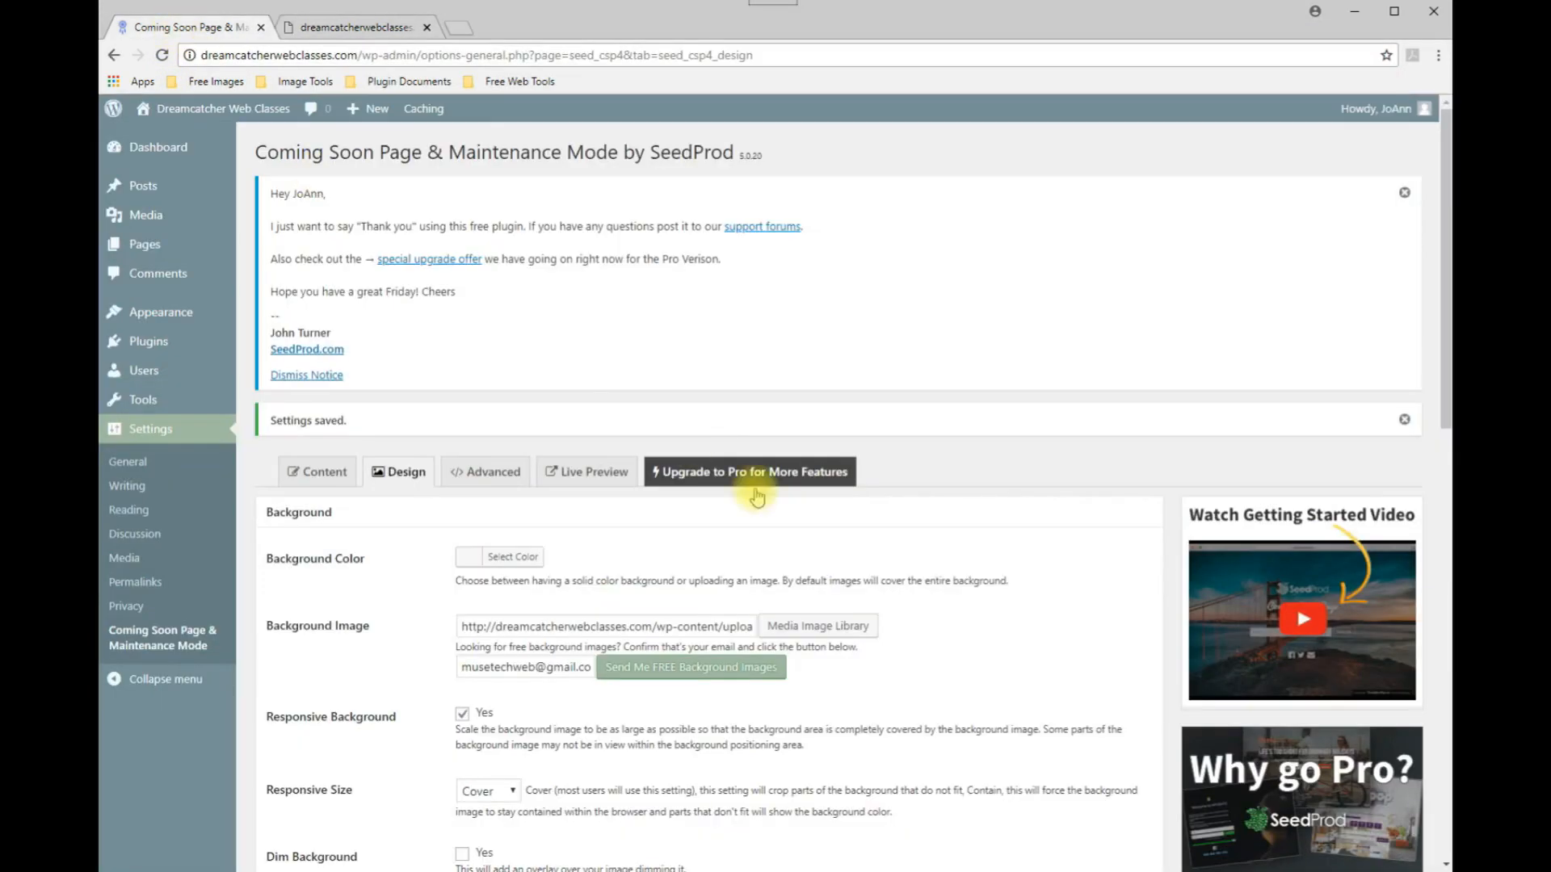
Set the content max width to 800 and enable the well option.
{"action": "scroll", "coordinate": [953, 593], "scroll_direction": "down", "scroll_amount": 4}
{"action": "scroll", "coordinate": [958, 593], "scroll_direction": "down", "scroll_amount": 3}
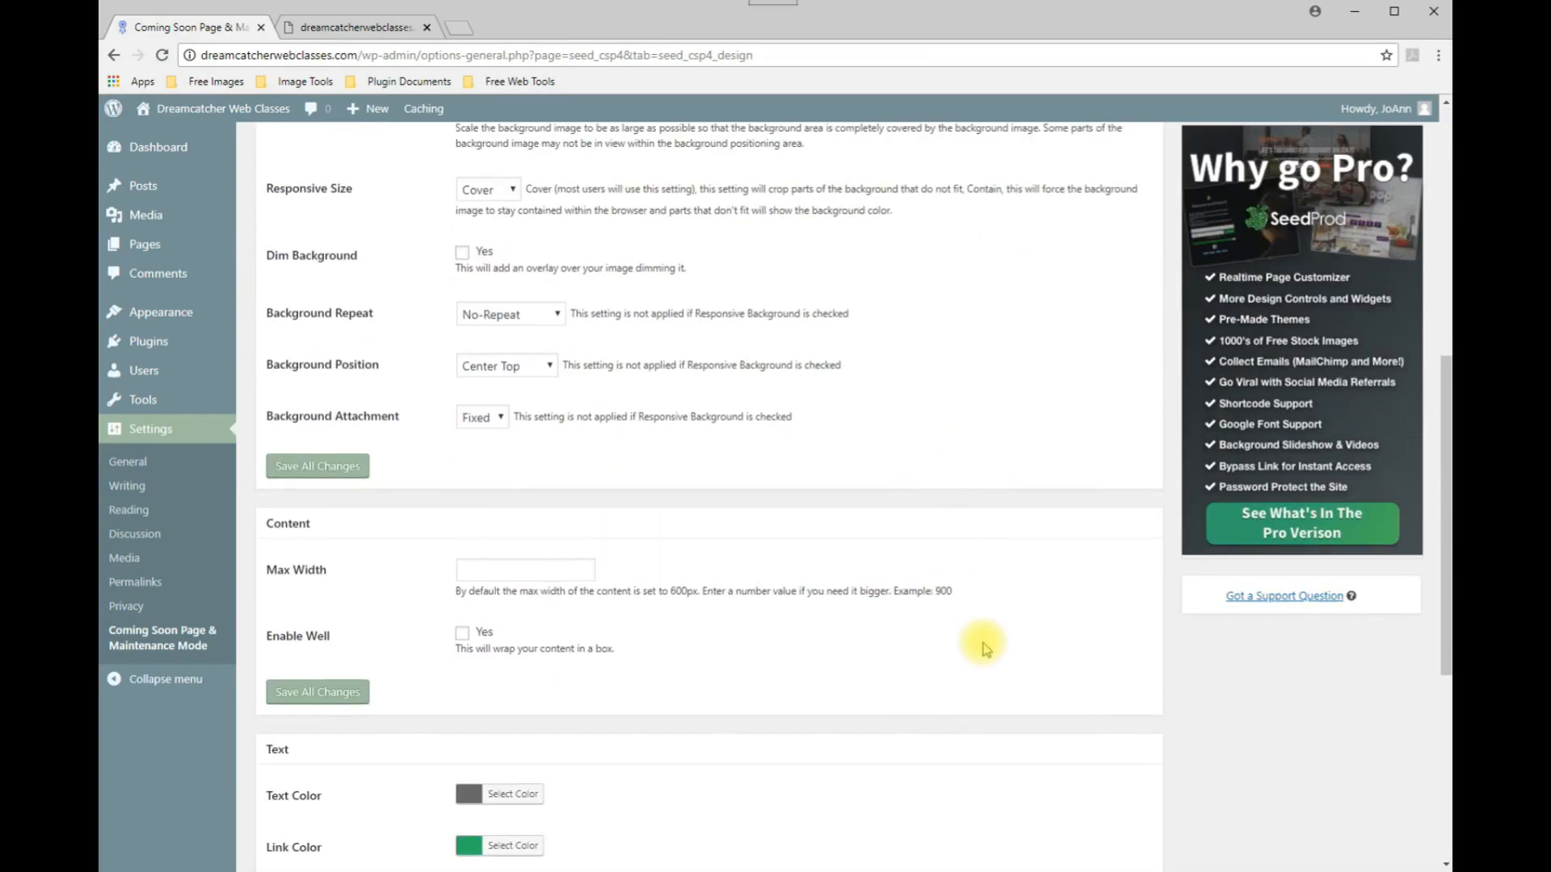
{"action": "scroll", "coordinate": [985, 650], "scroll_direction": "down", "scroll_amount": 2}
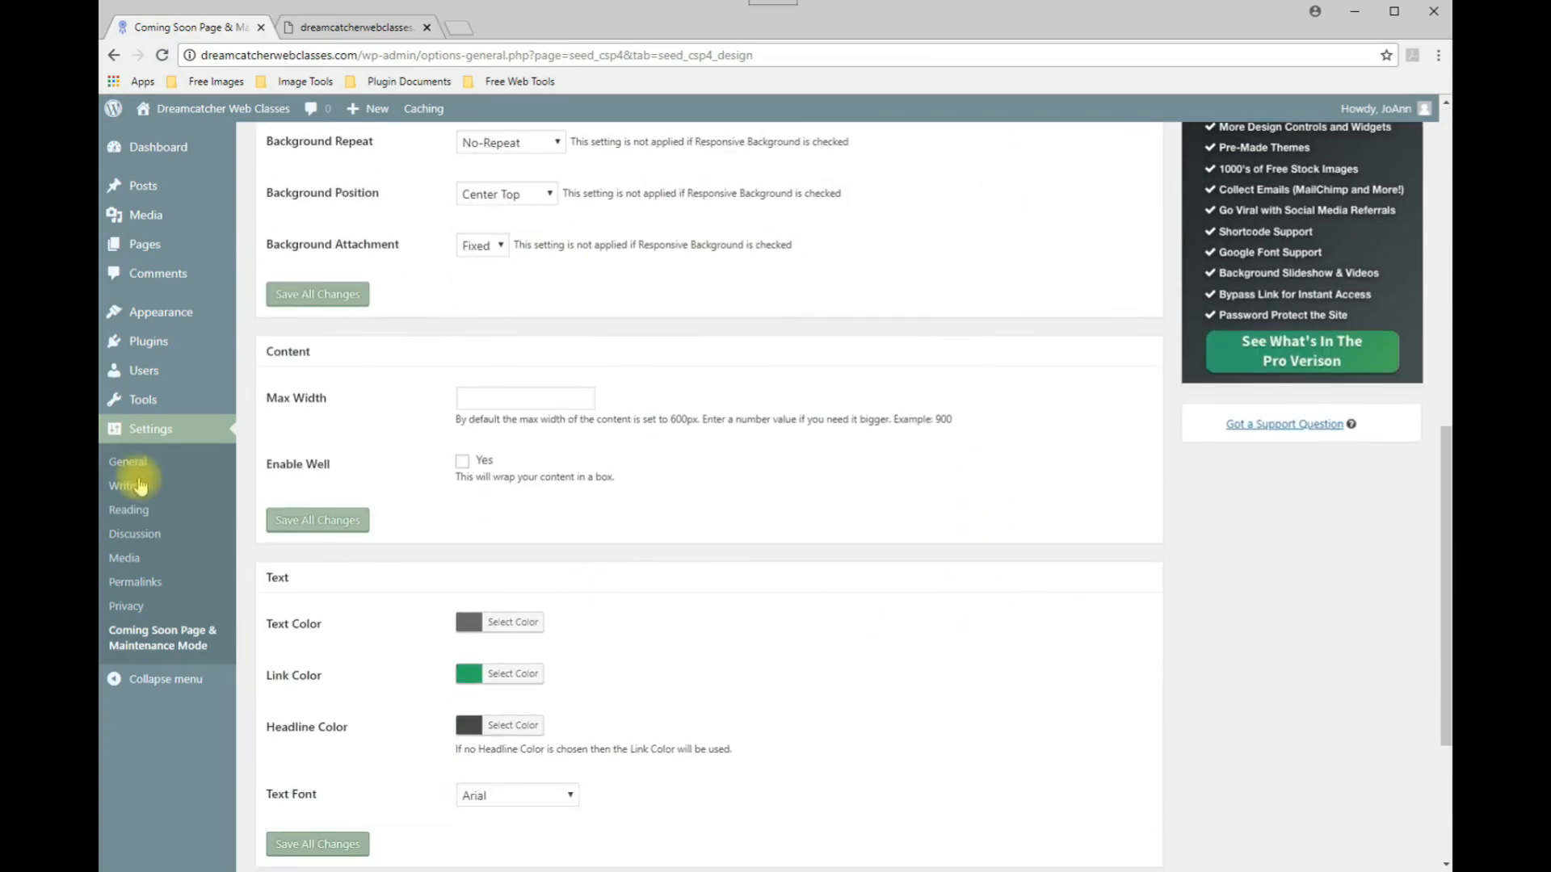
{"action": "left_click", "coordinate": [493, 397]}
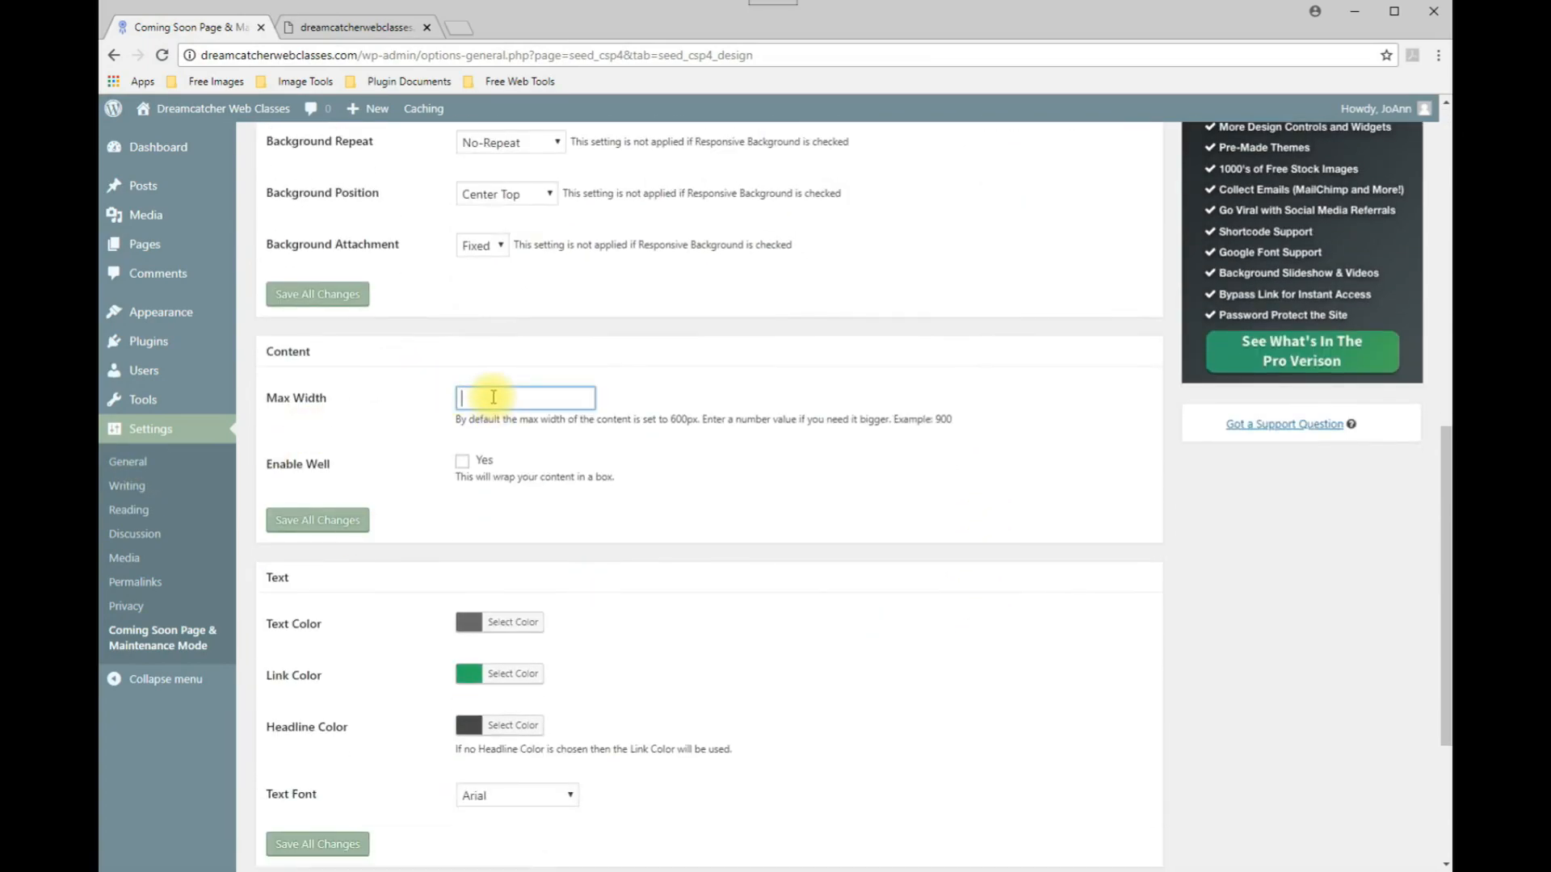
{"action": "type", "text": "800"}
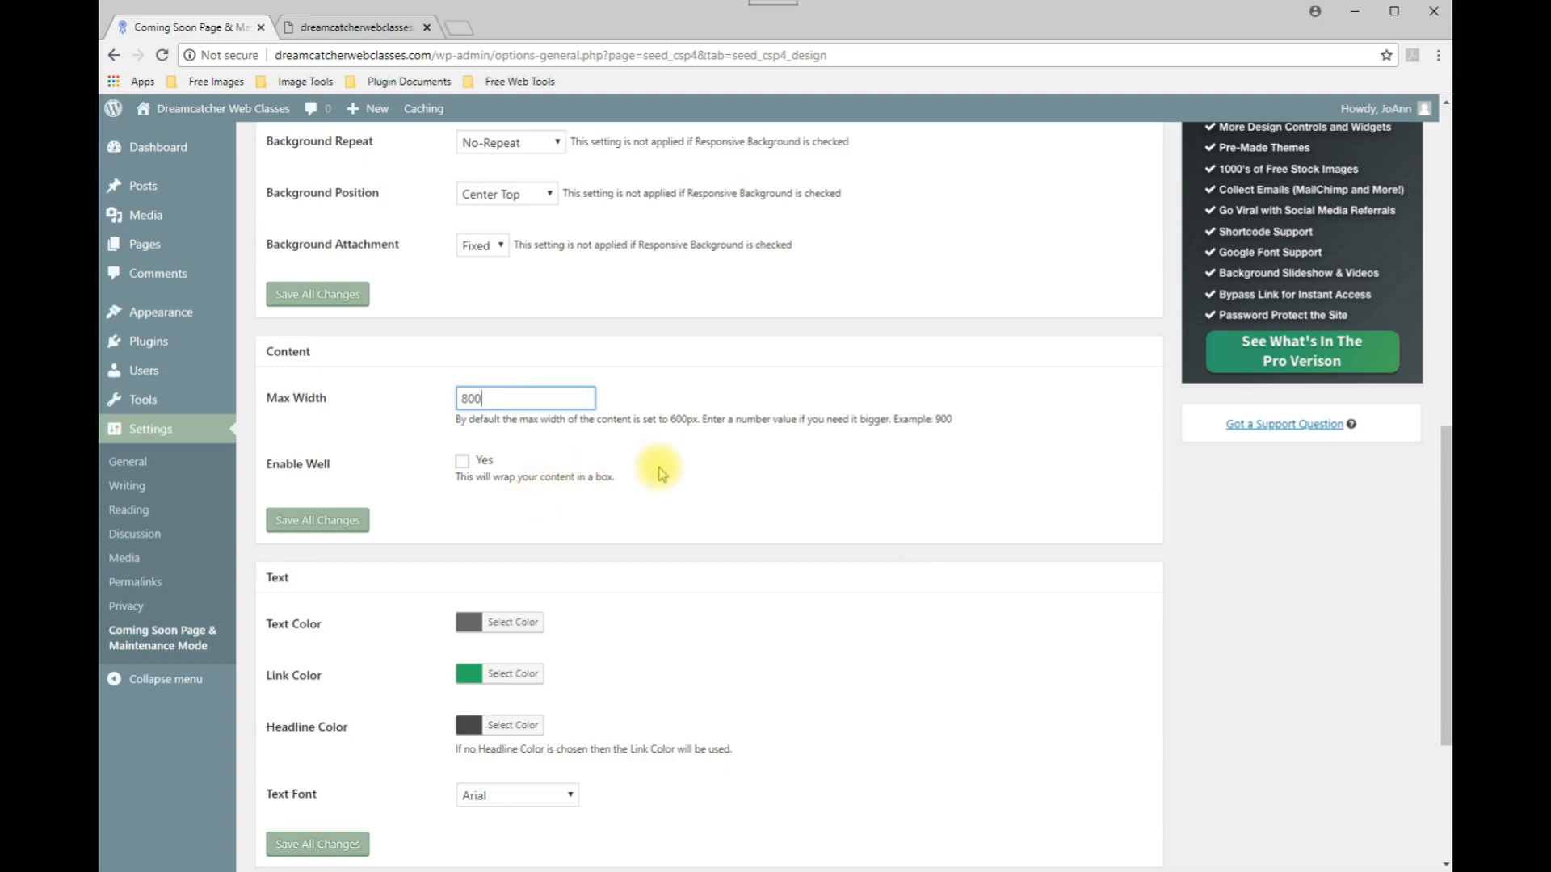
{"action": "left_click", "coordinate": [463, 463]}
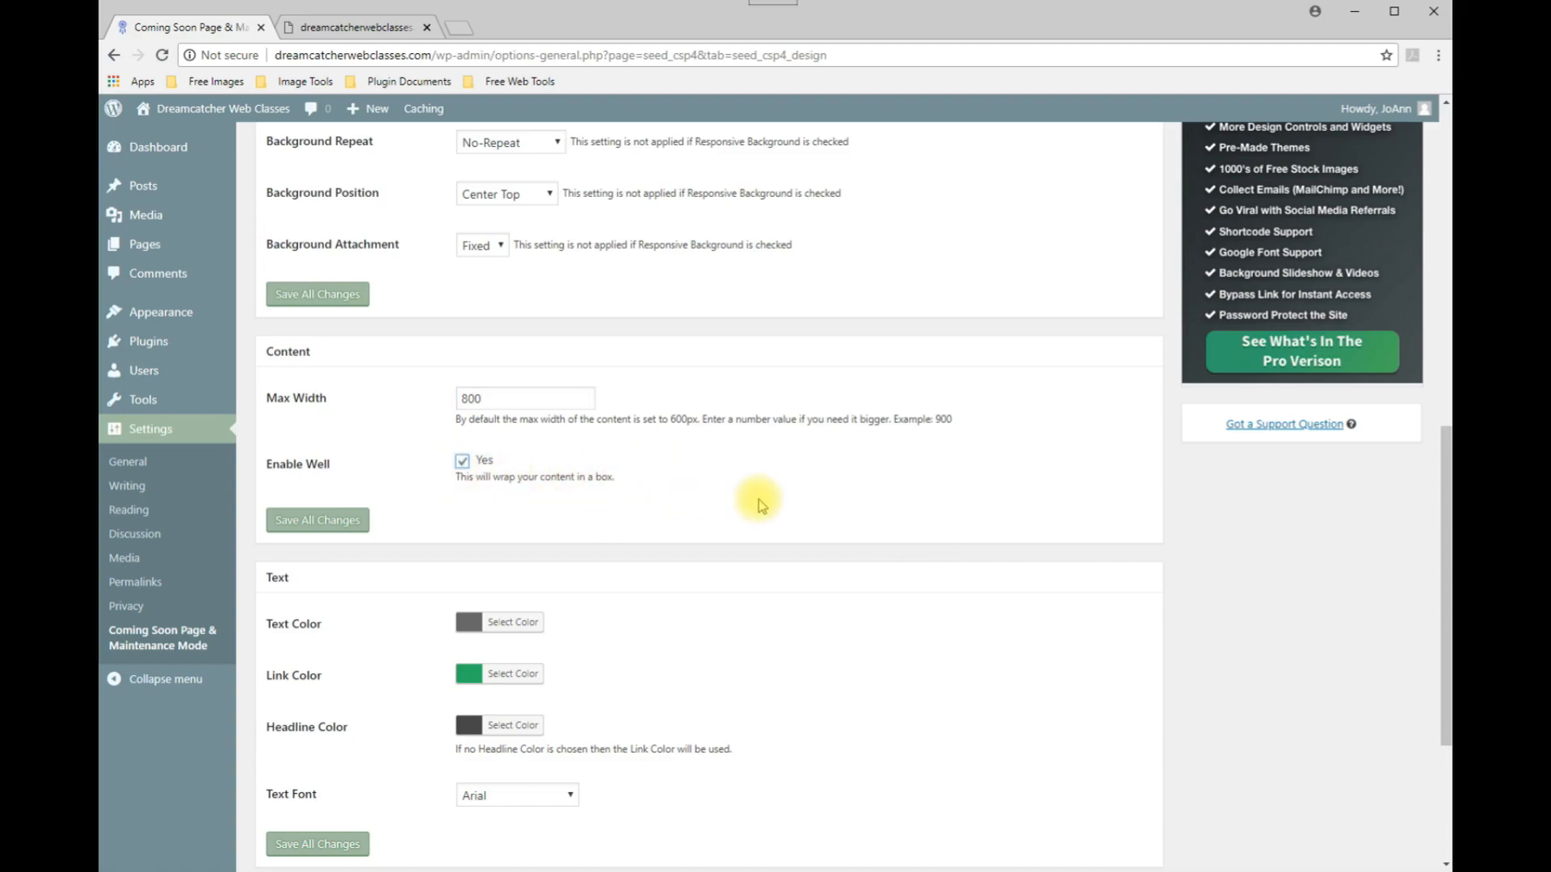
Set the text colour to black with the colour picker.
{"action": "scroll", "coordinate": [760, 499], "scroll_direction": "down", "scroll_amount": 3}
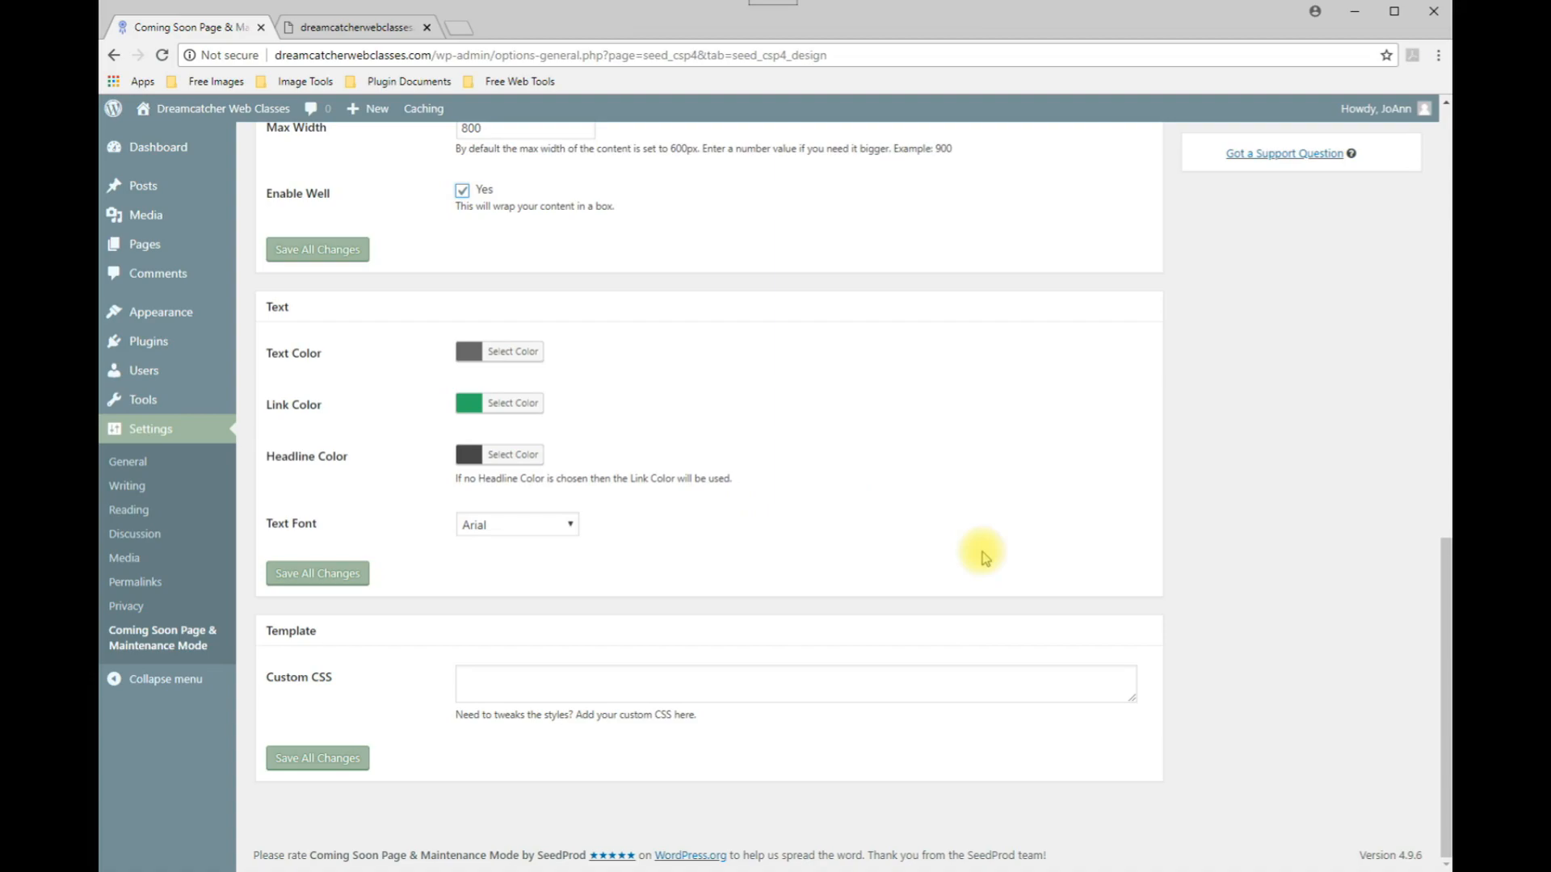
{"action": "left_click", "coordinate": [468, 353]}
{"action": "left_click", "coordinate": [469, 355]}
{"action": "left_click", "coordinate": [465, 357]}
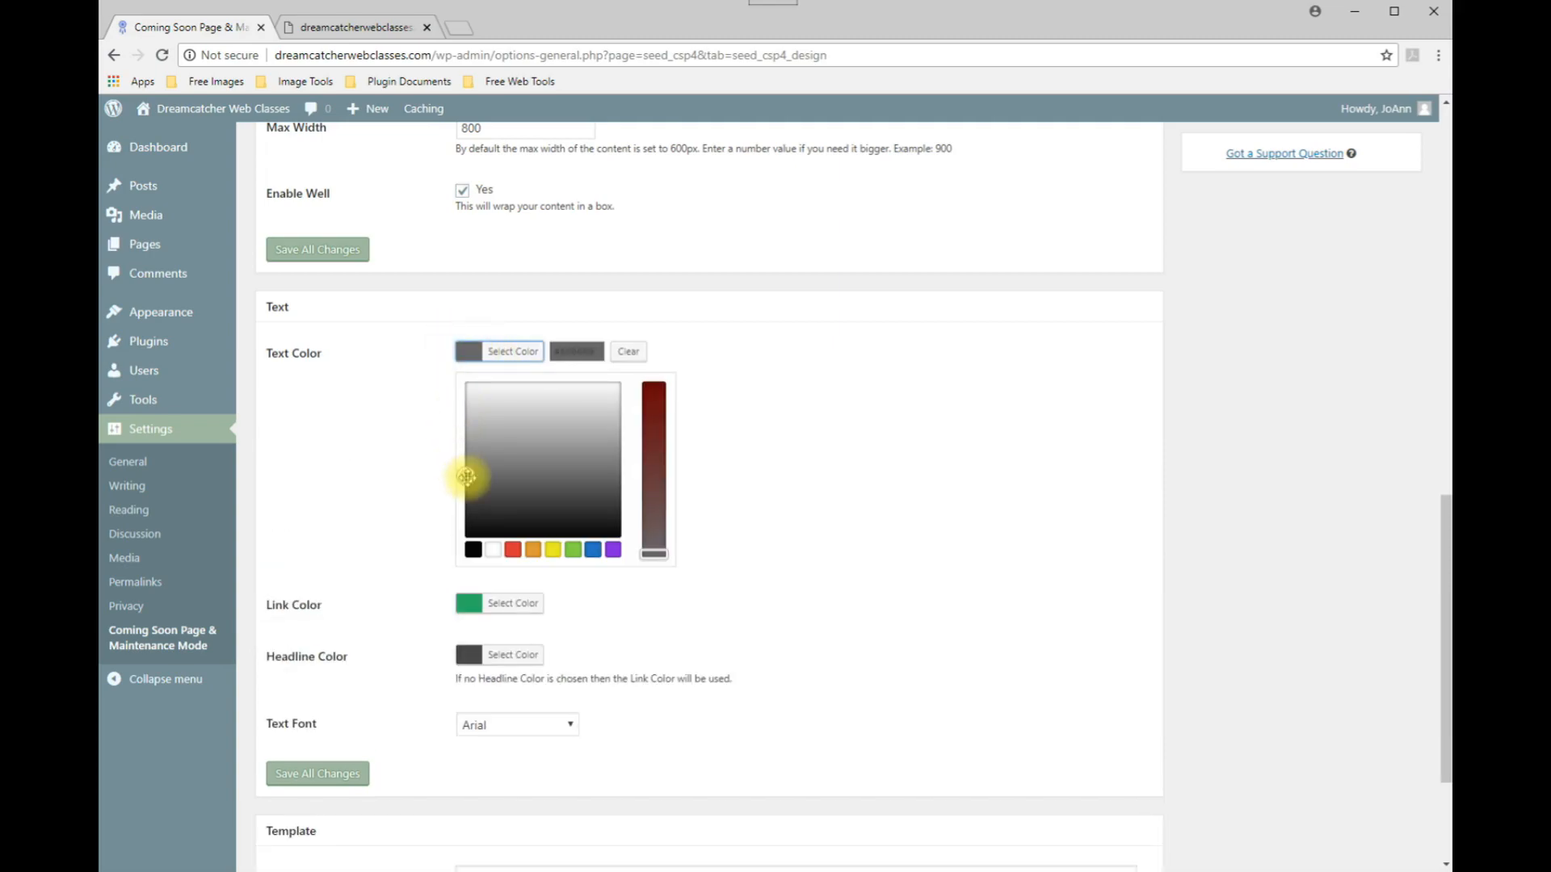
{"action": "left_click_drag", "start_coordinate": [463, 480], "coordinate": [457, 529]}
{"action": "left_click", "coordinate": [415, 474]}
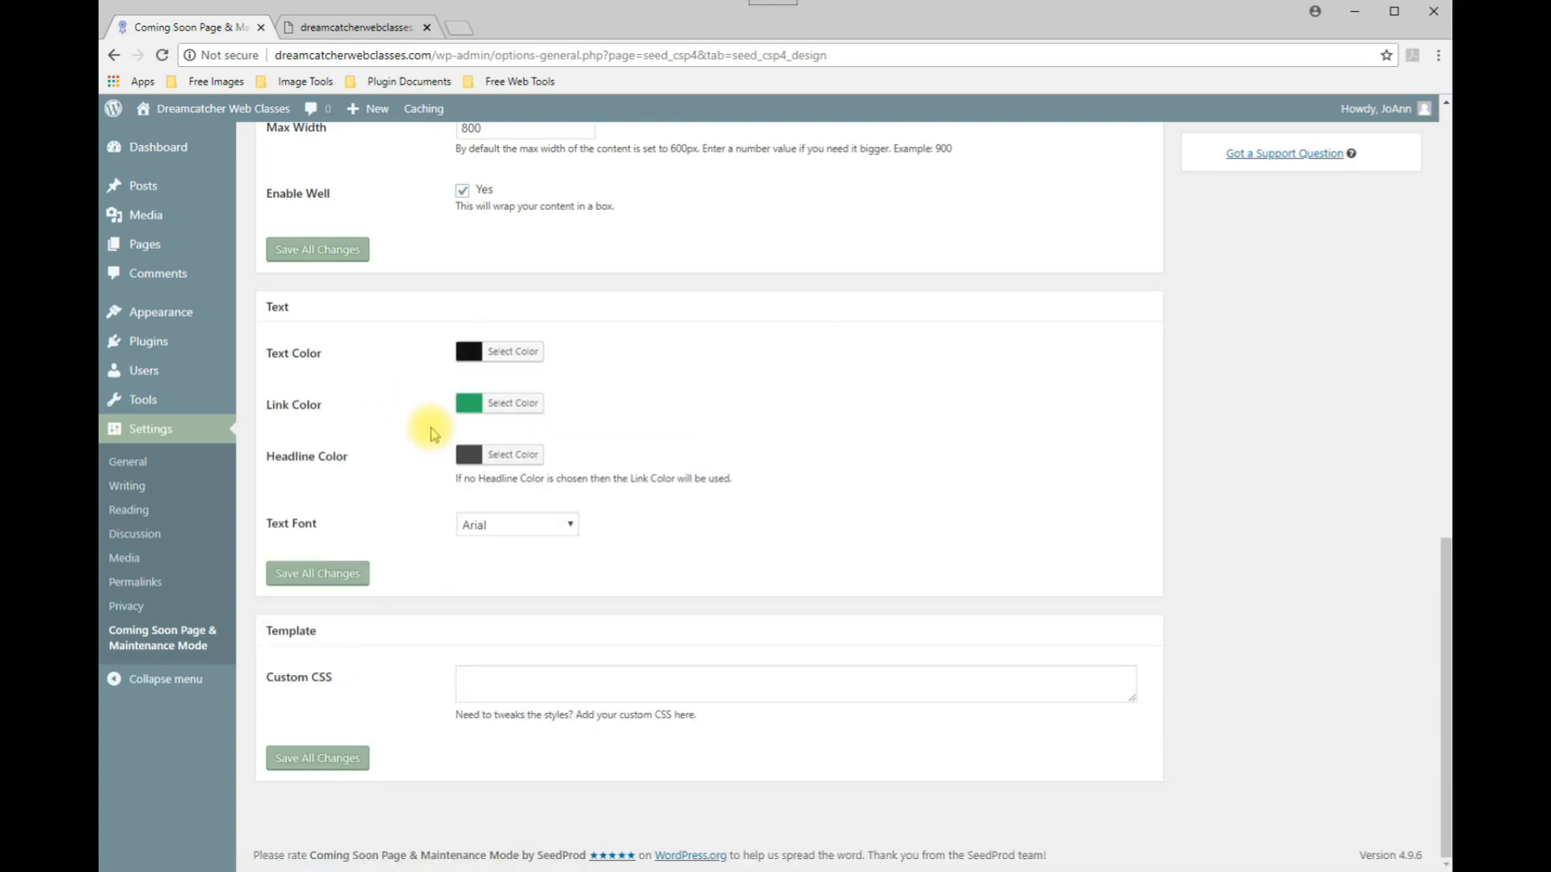
Set the link colour to #337ab7 by pasting the hex value into the colour field.
{"action": "left_click", "coordinate": [471, 406]}
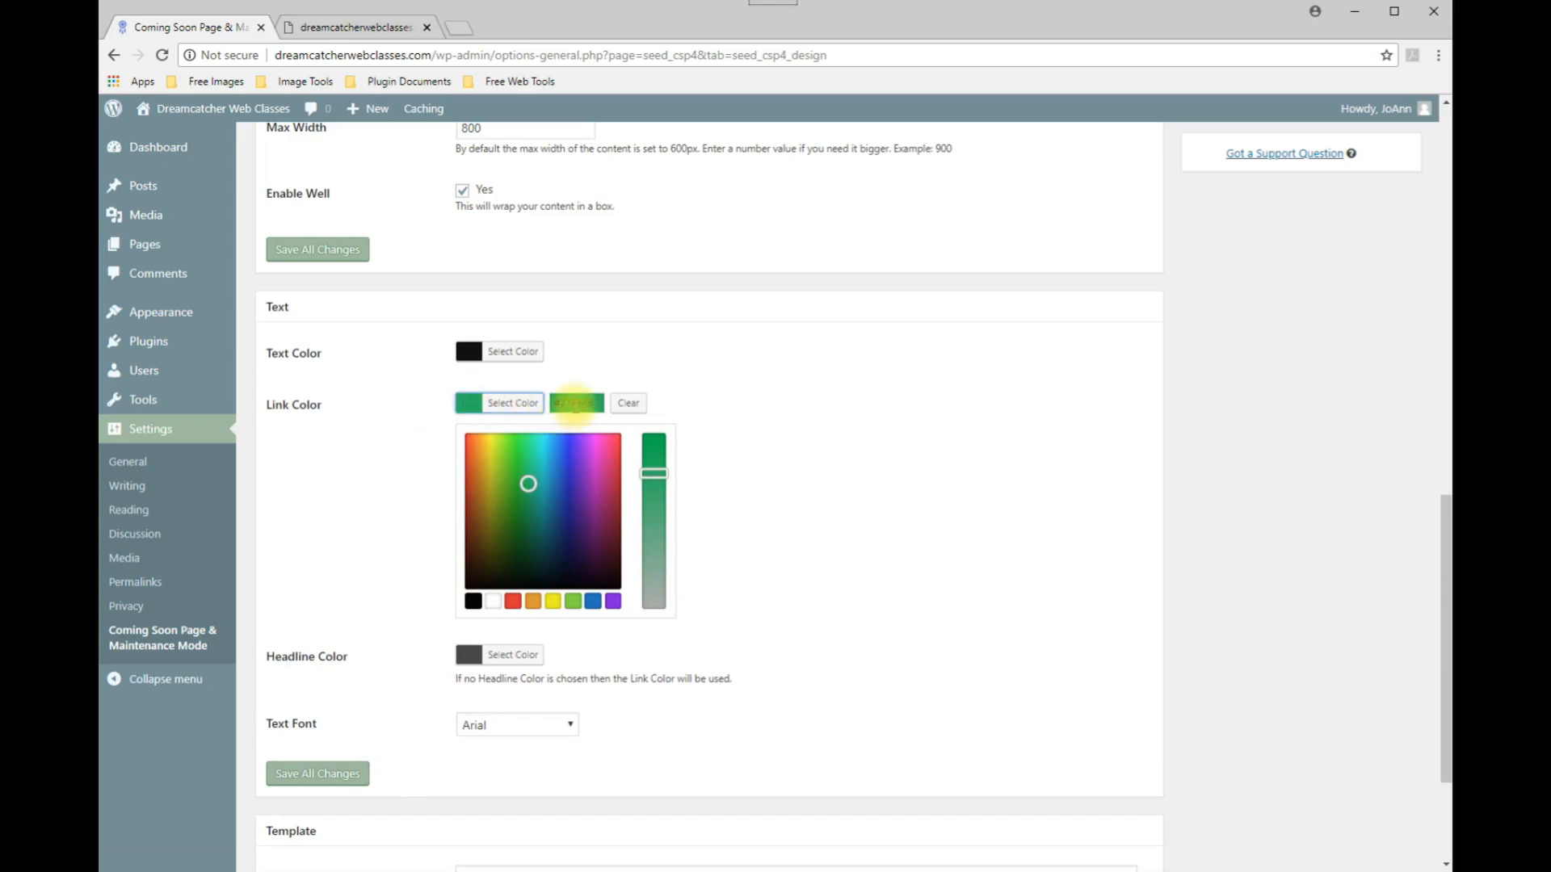
{"action": "left_click_drag", "start_coordinate": [575, 402], "coordinate": [563, 398]}
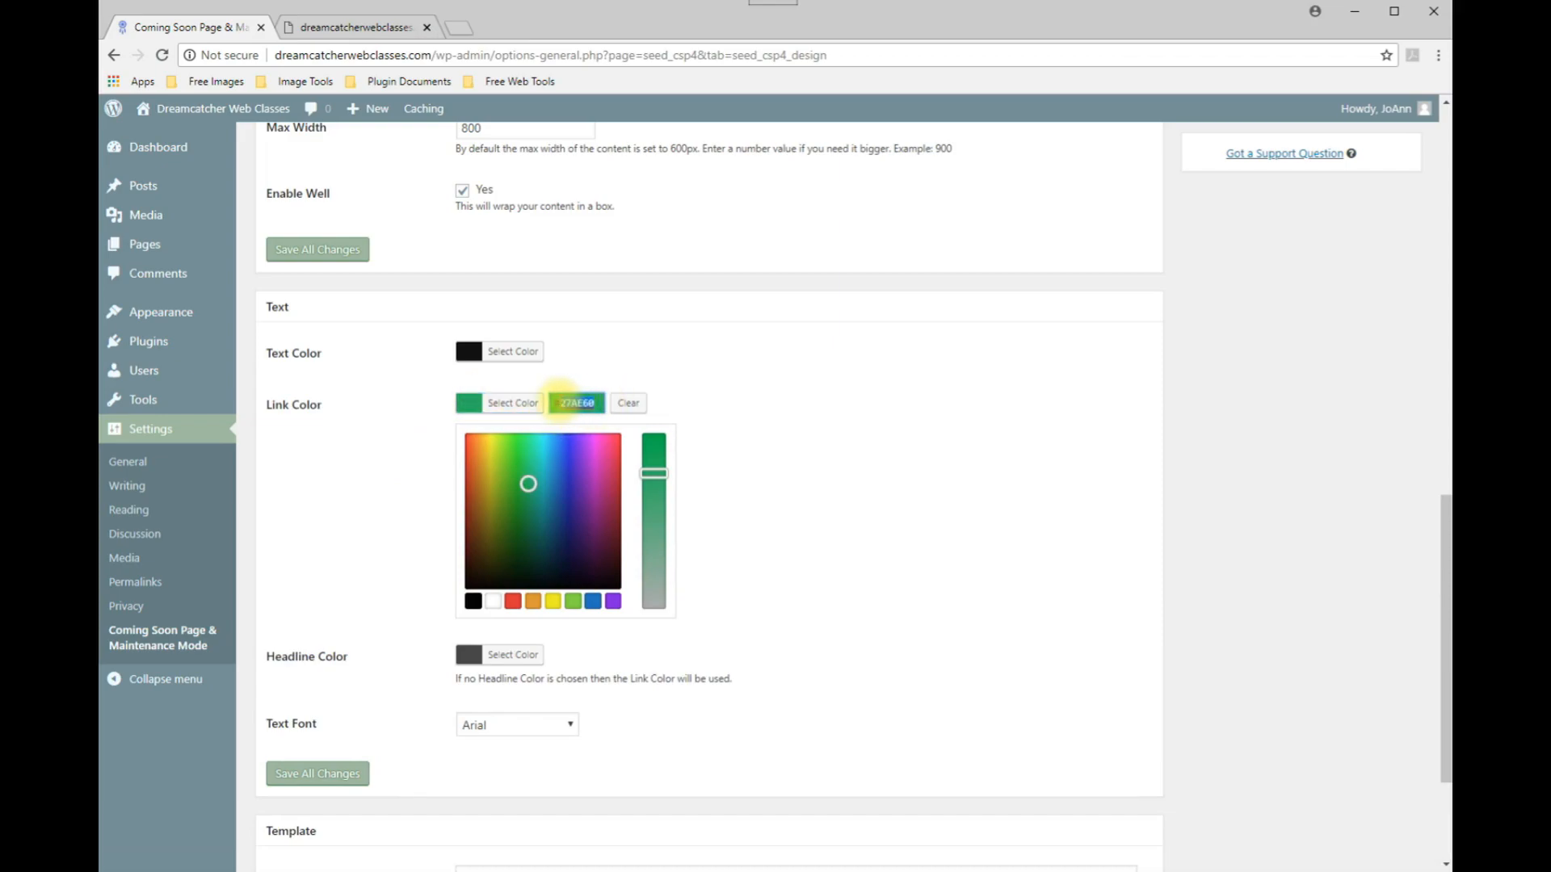
{"action": "type", "text": "337dc6"}
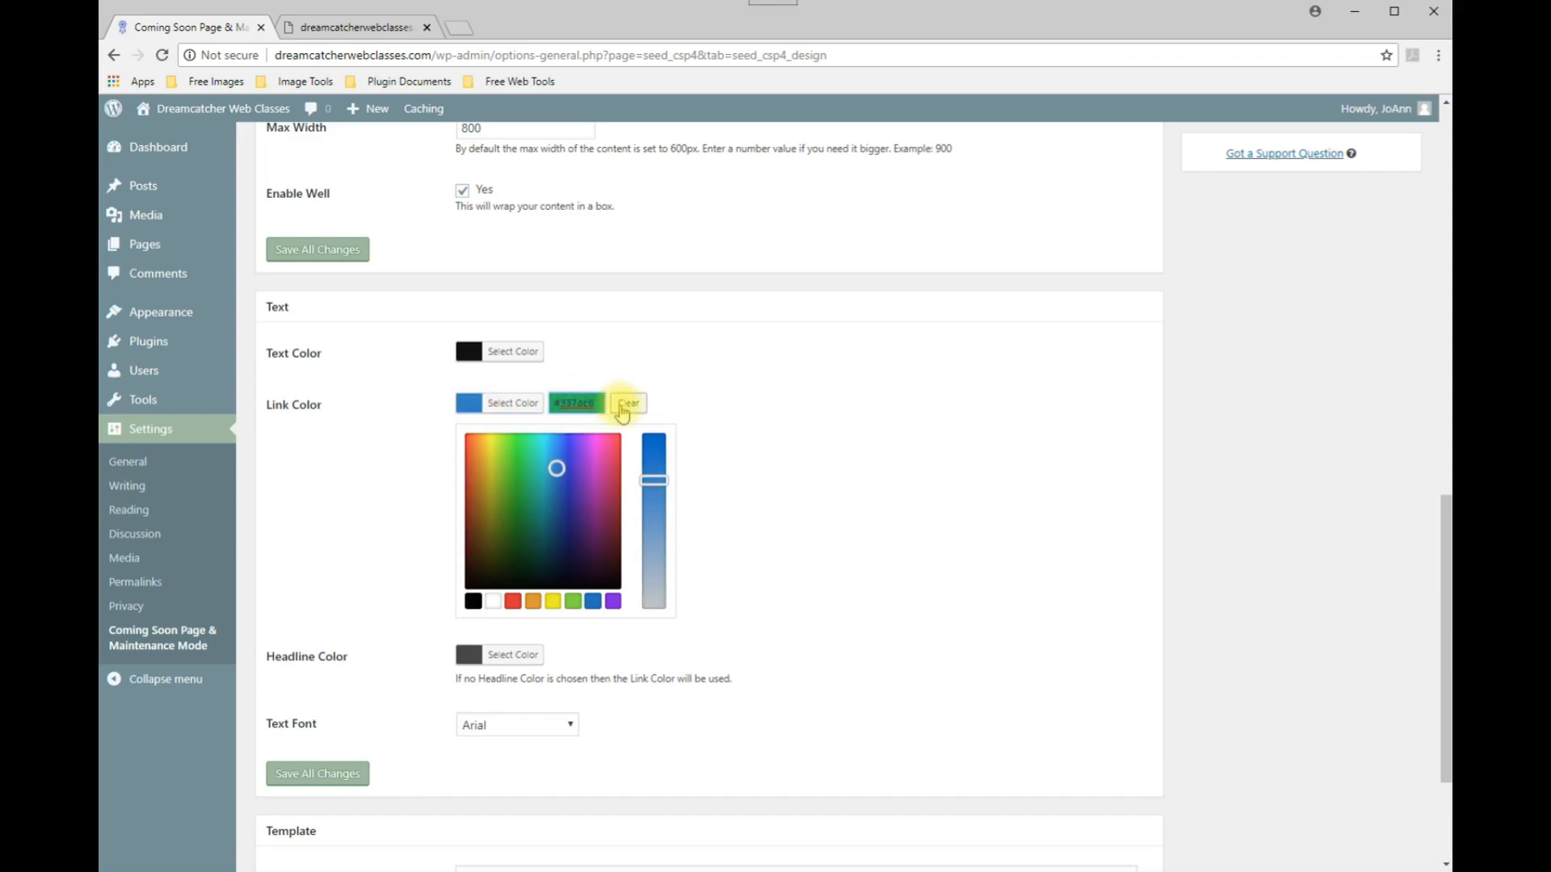
{"action": "left_click_drag", "start_coordinate": [556, 468], "coordinate": [476, 458]}
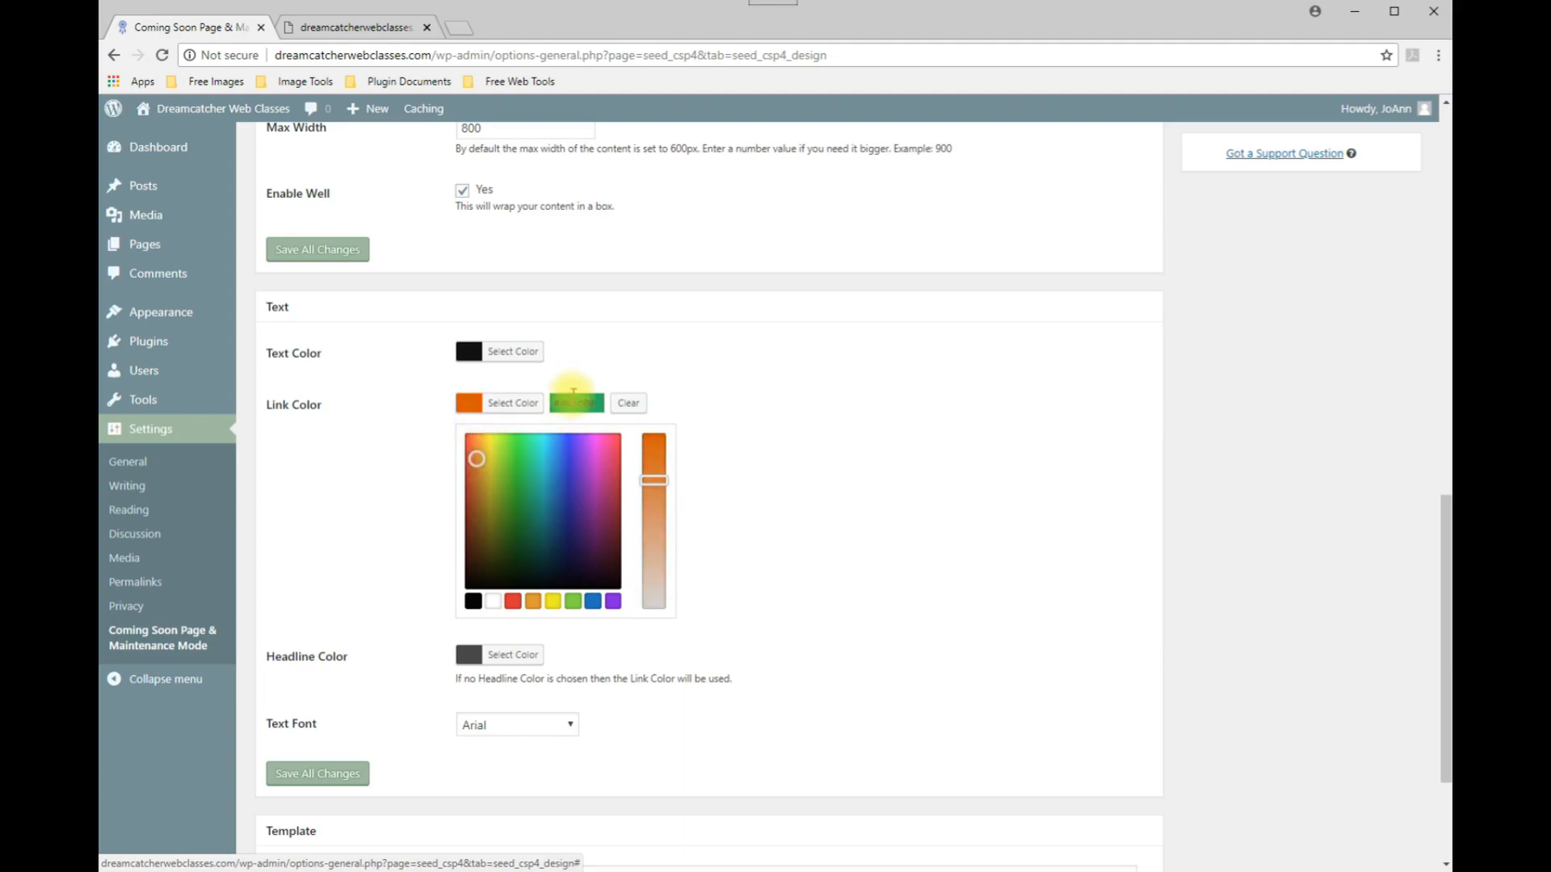
{"action": "left_click_drag", "start_coordinate": [556, 403], "coordinate": [609, 406]}
{"action": "type", "text": "#337dc6"}
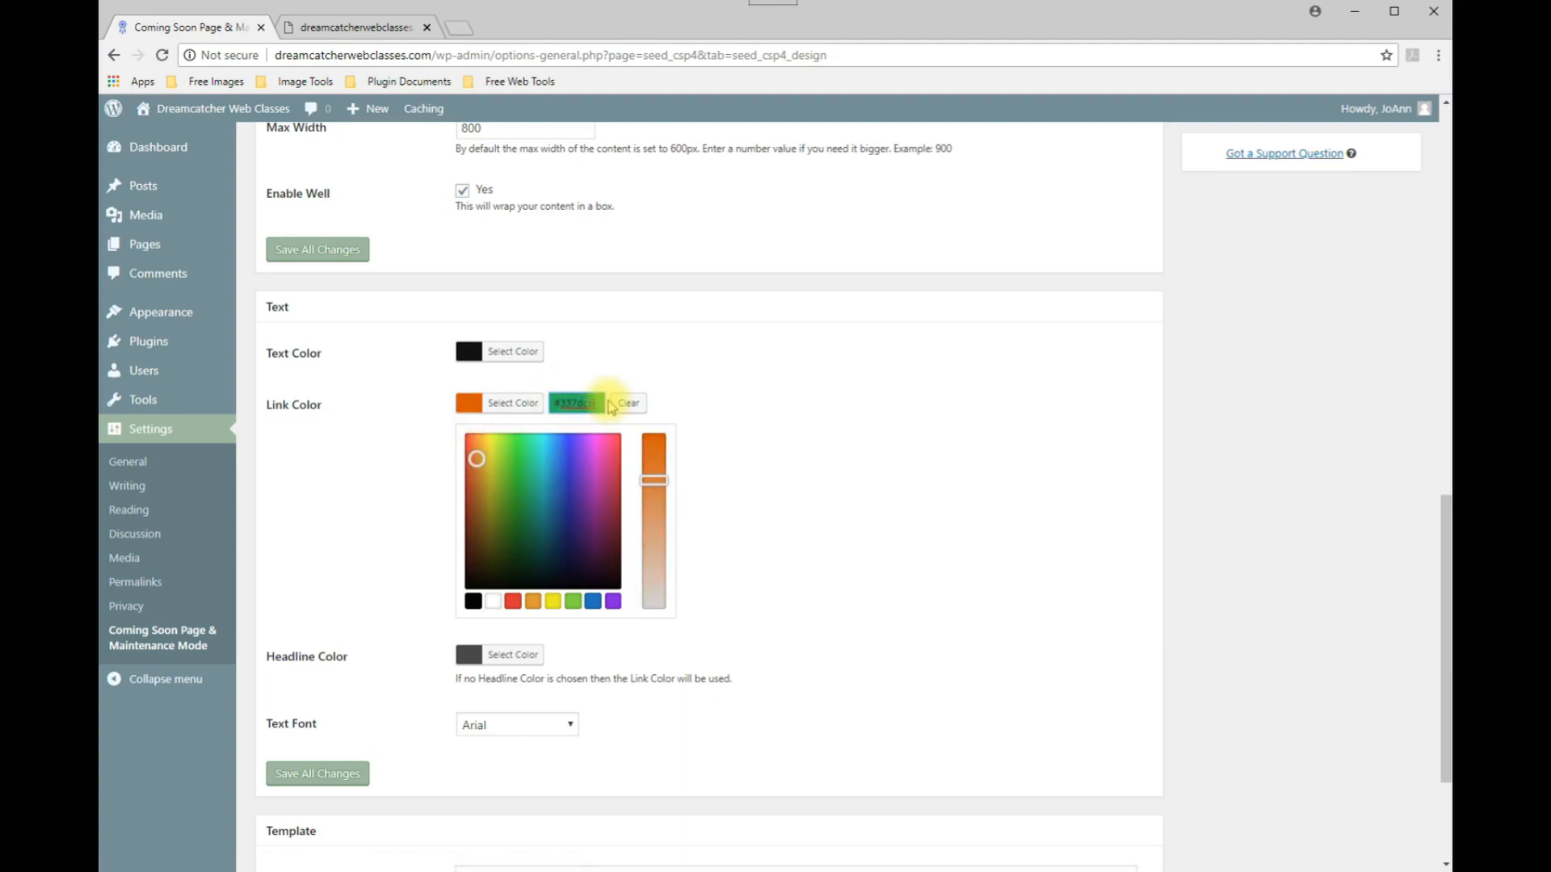
{"action": "left_click", "coordinate": [781, 439]}
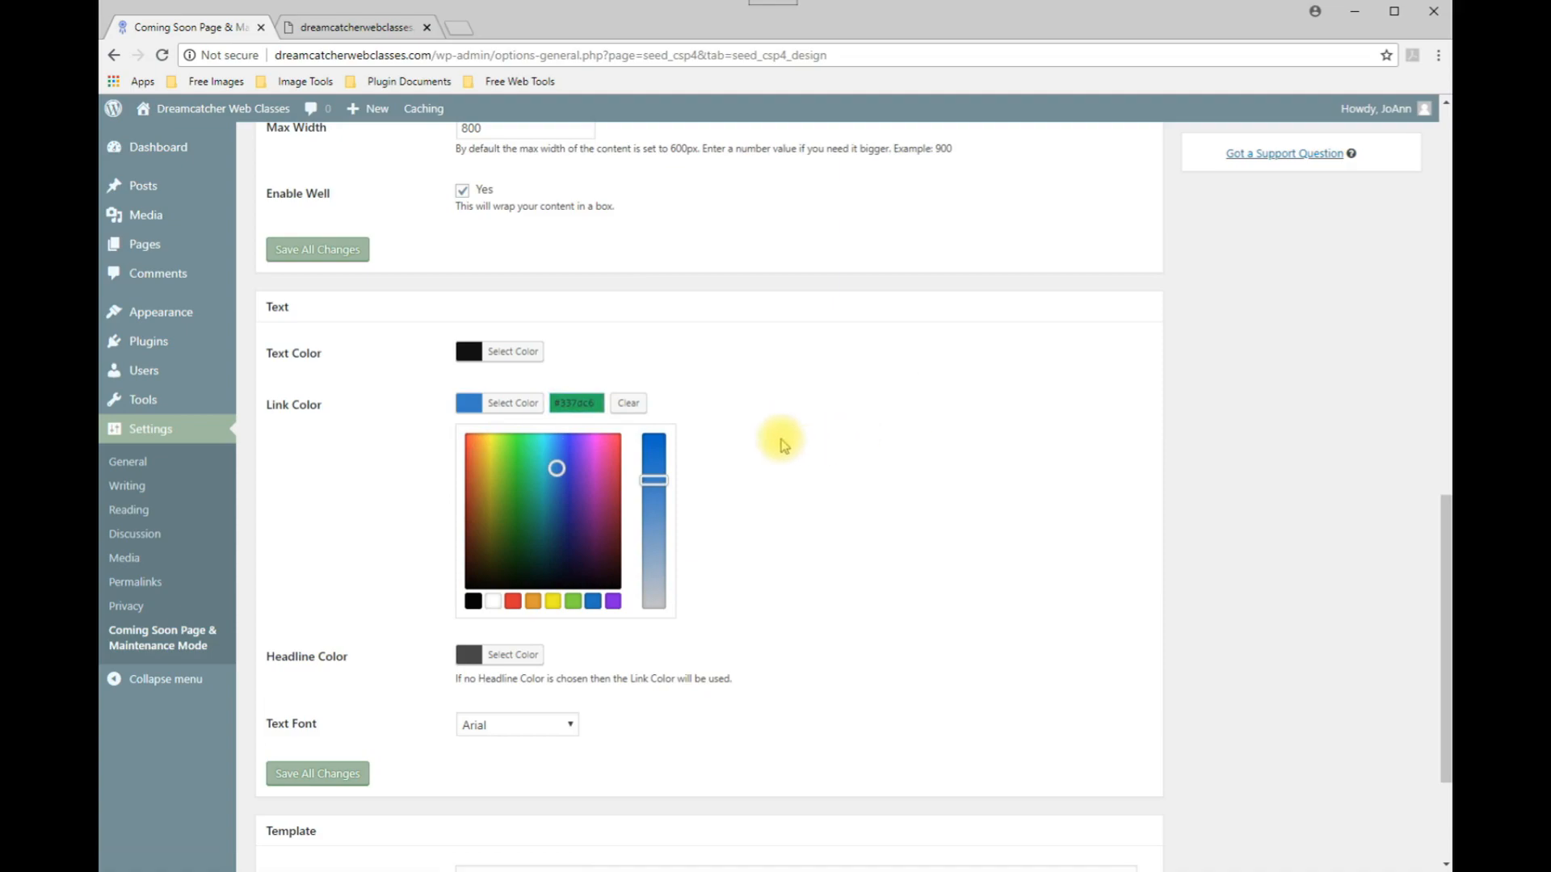
Save all changes and check the updated live preview.
{"action": "left_click", "coordinate": [323, 771]}
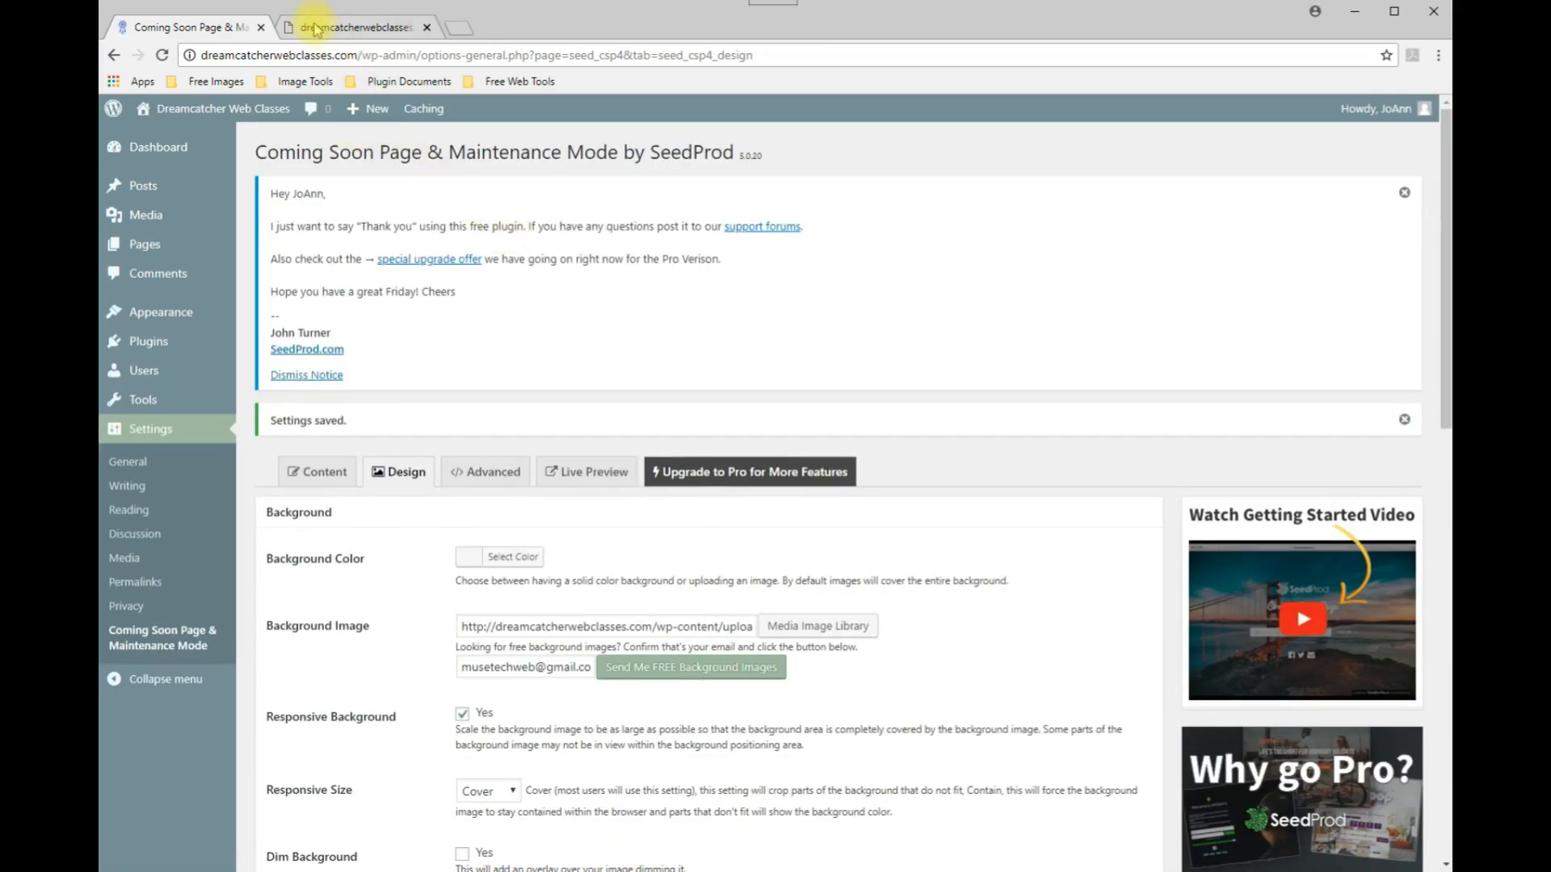
{"action": "left_click", "coordinate": [323, 24]}
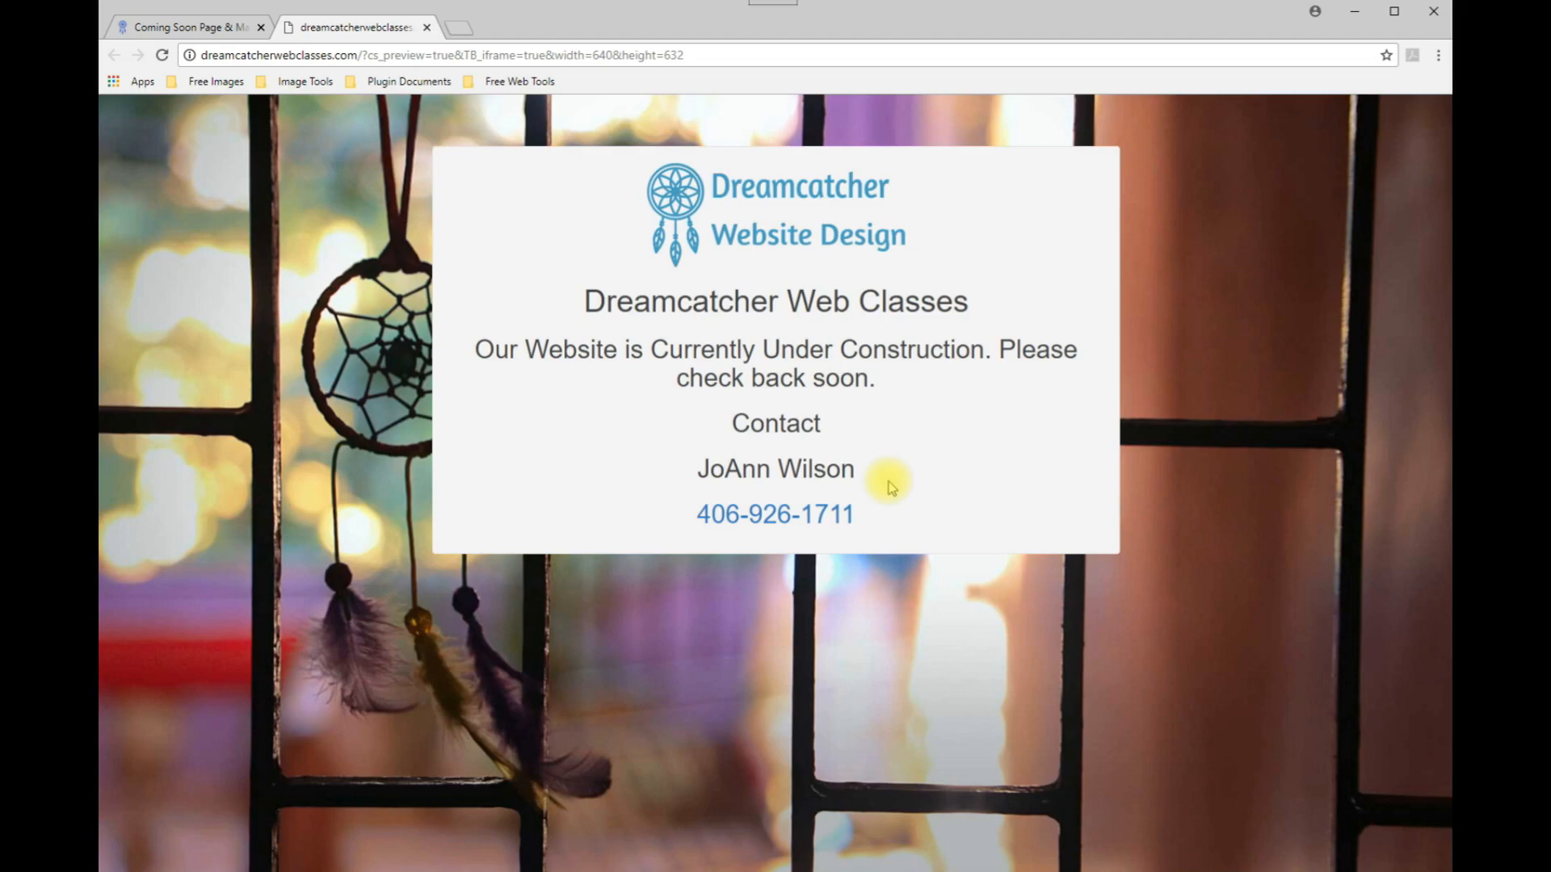
{"action": "left_click", "coordinate": [185, 25]}
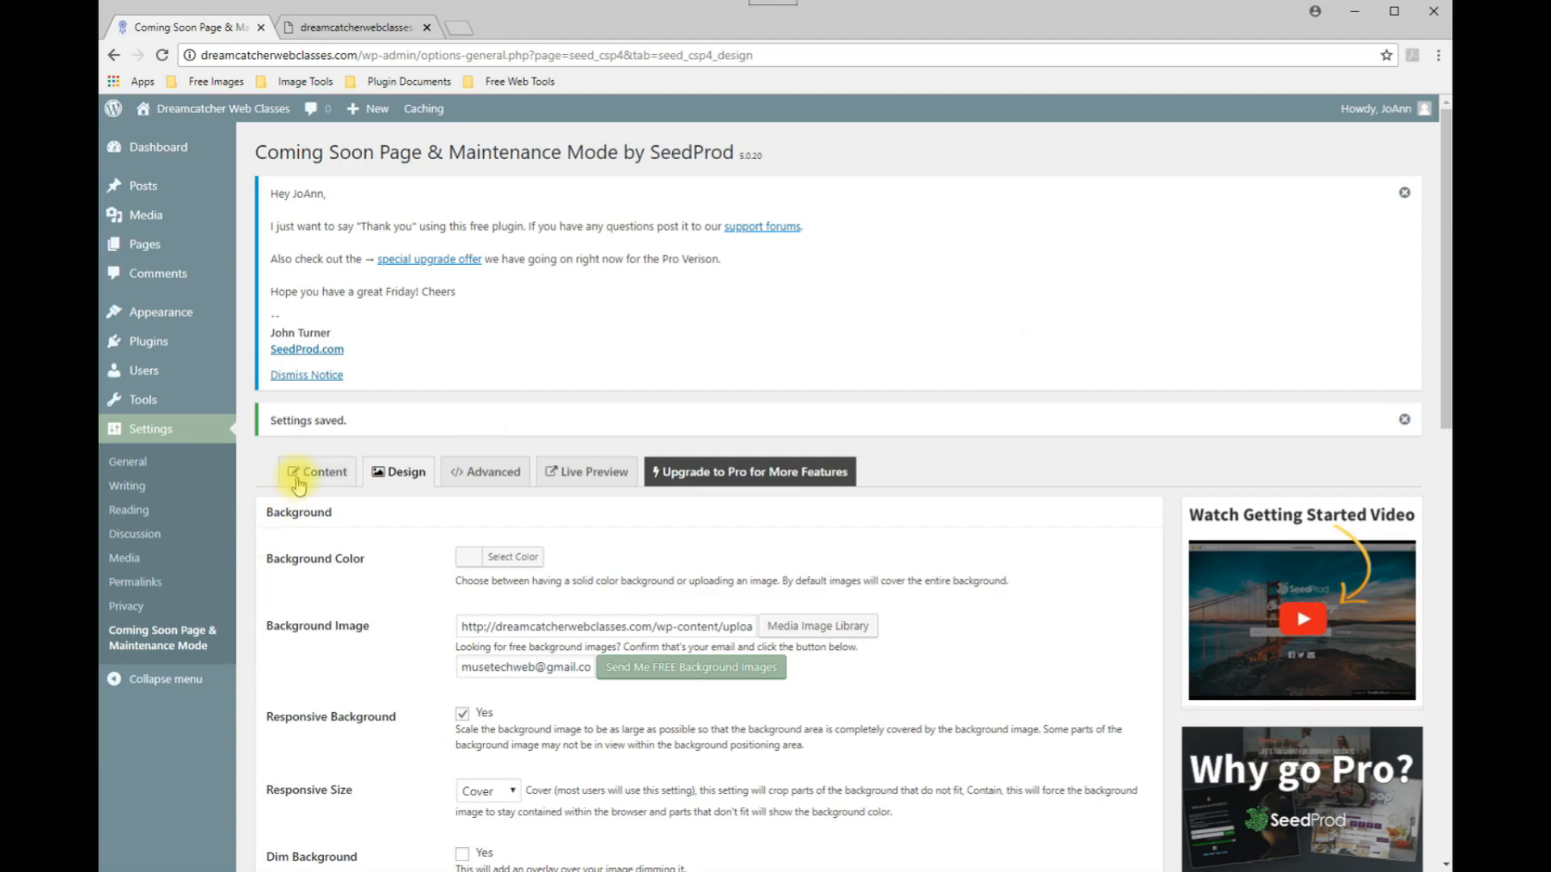
Enable Coming Soon Mode in the Content settings and save all changes.
{"action": "left_click", "coordinate": [323, 482]}
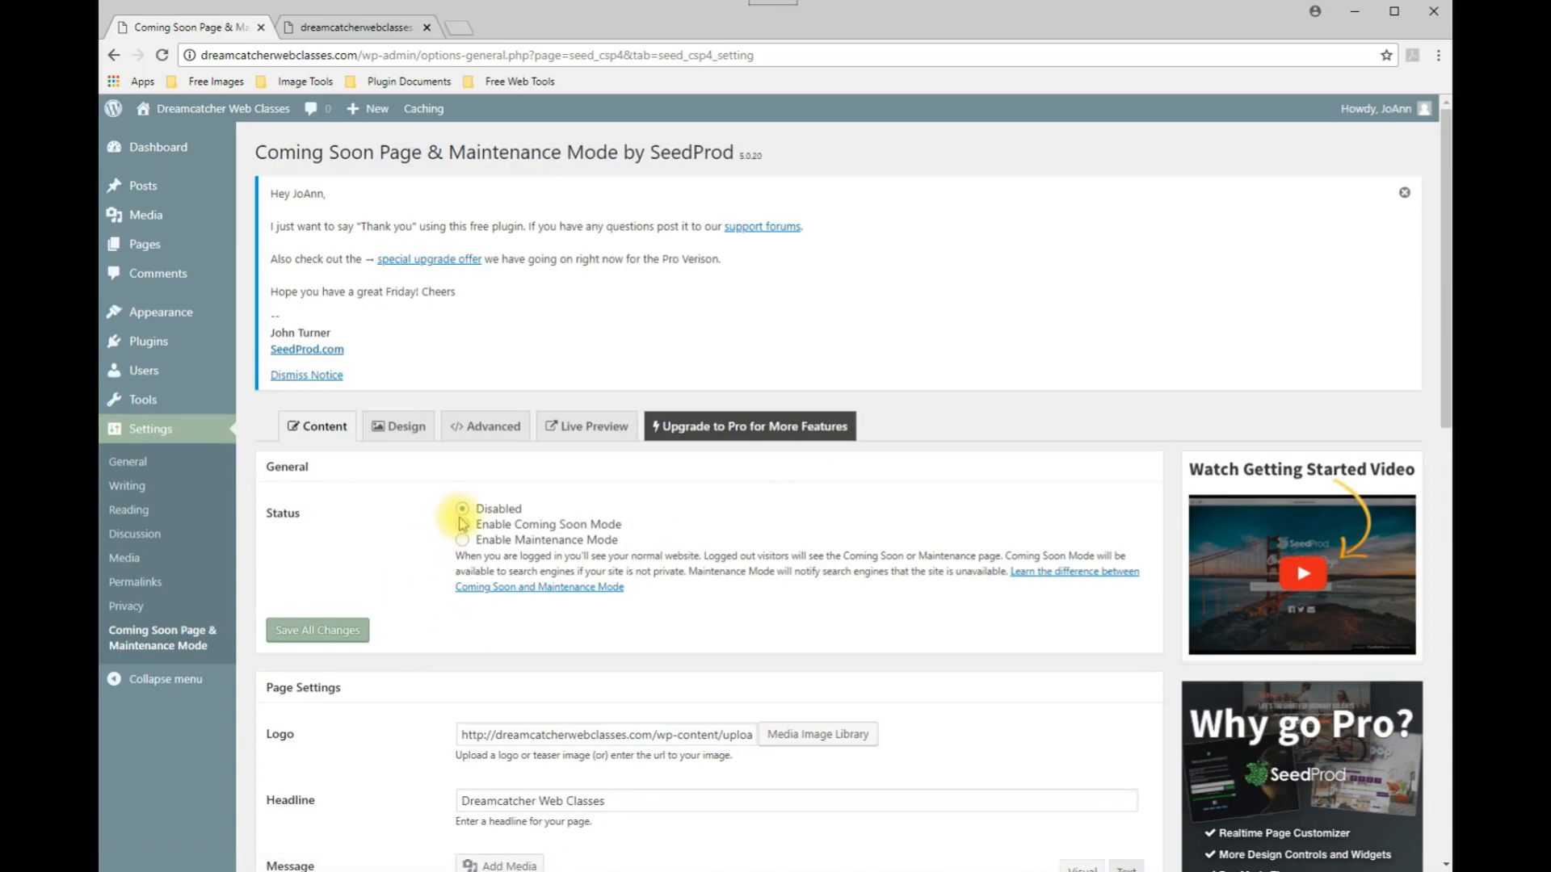
{"action": "left_click", "coordinate": [463, 529]}
{"action": "left_click", "coordinate": [306, 629]}
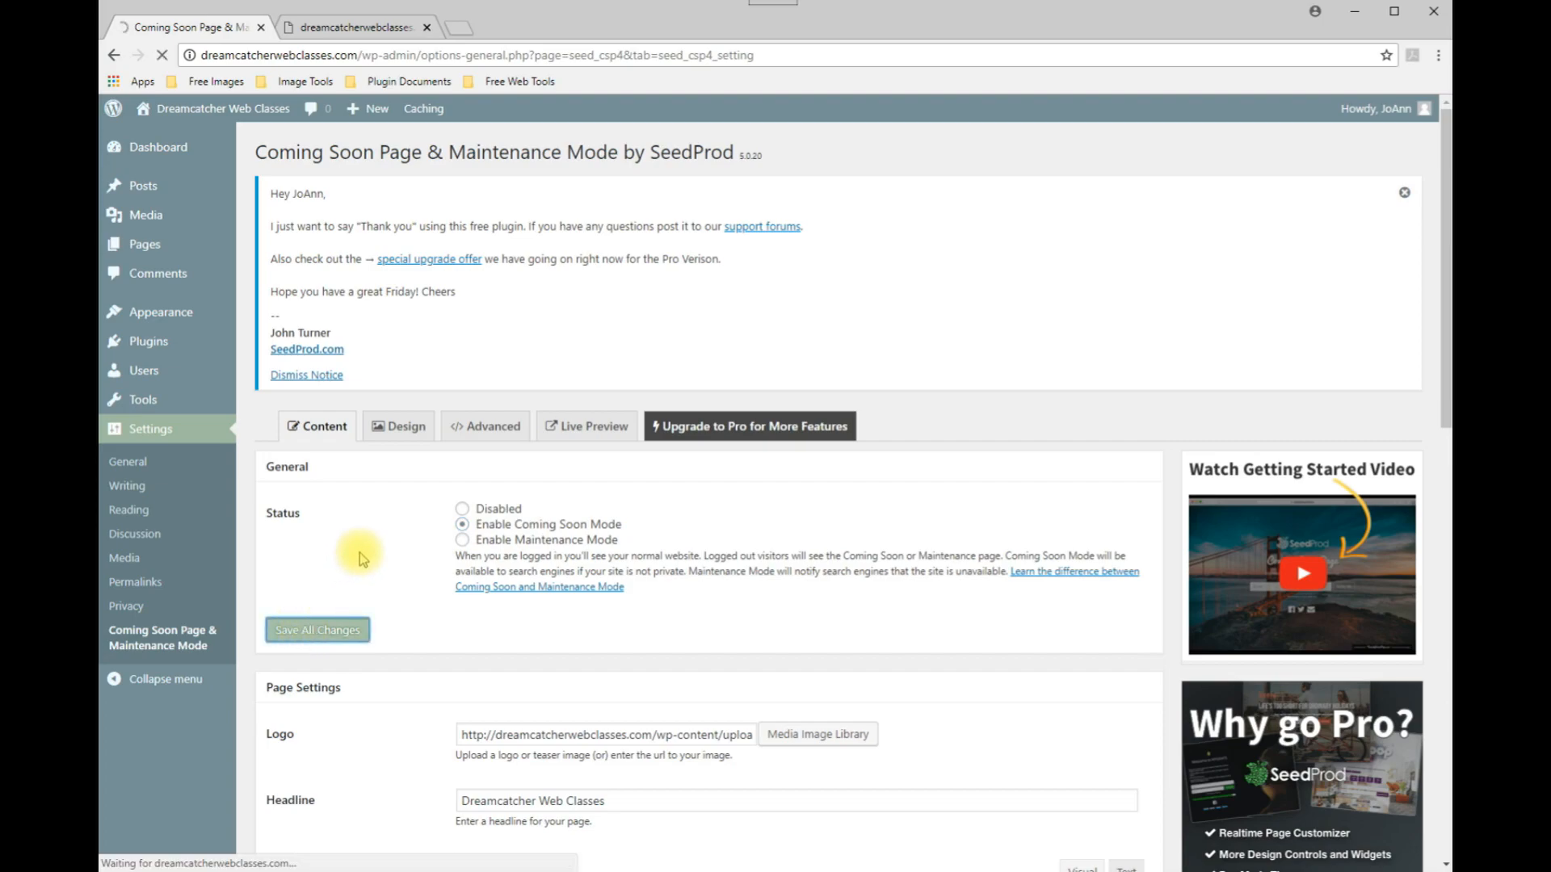